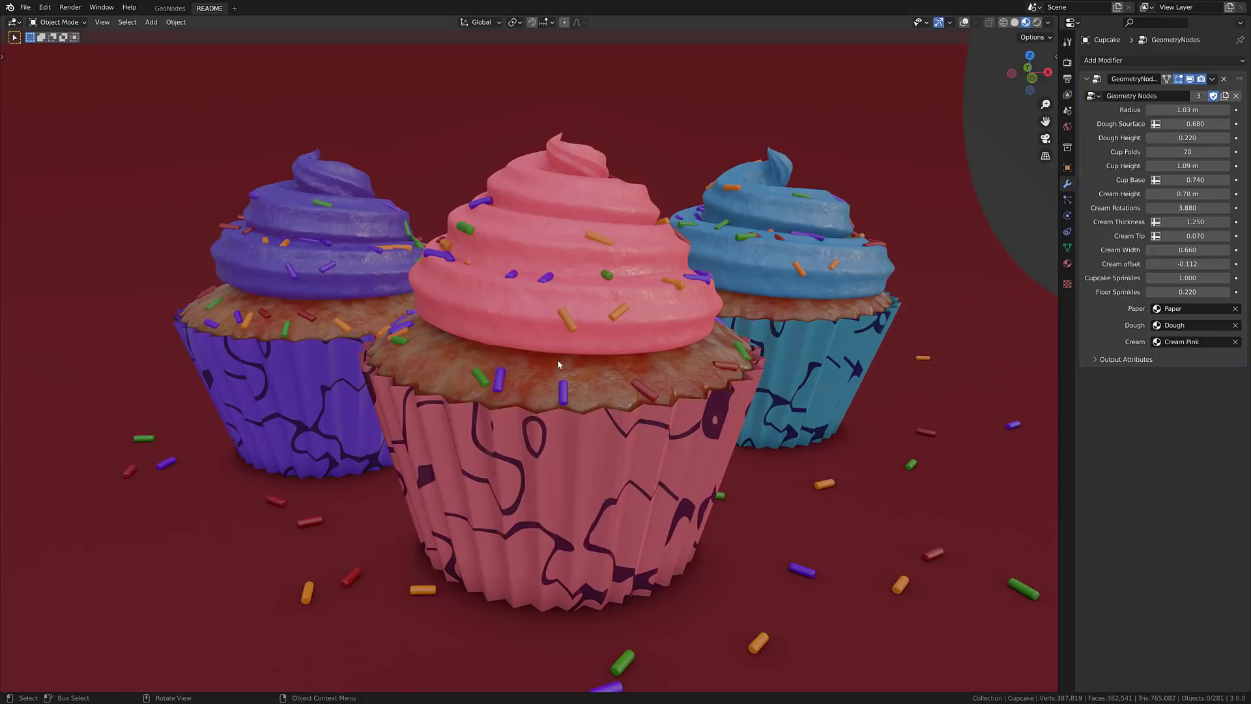
Step: Set the pink cupcake's Radius to 1 m in its geometry nodes modifier
mouse_move(559, 364)
middle_mouse_down()
mouse_move(539, 389)
mouse_move(793, 358)
mouse_move(569, 354)
middle_mouse_up()
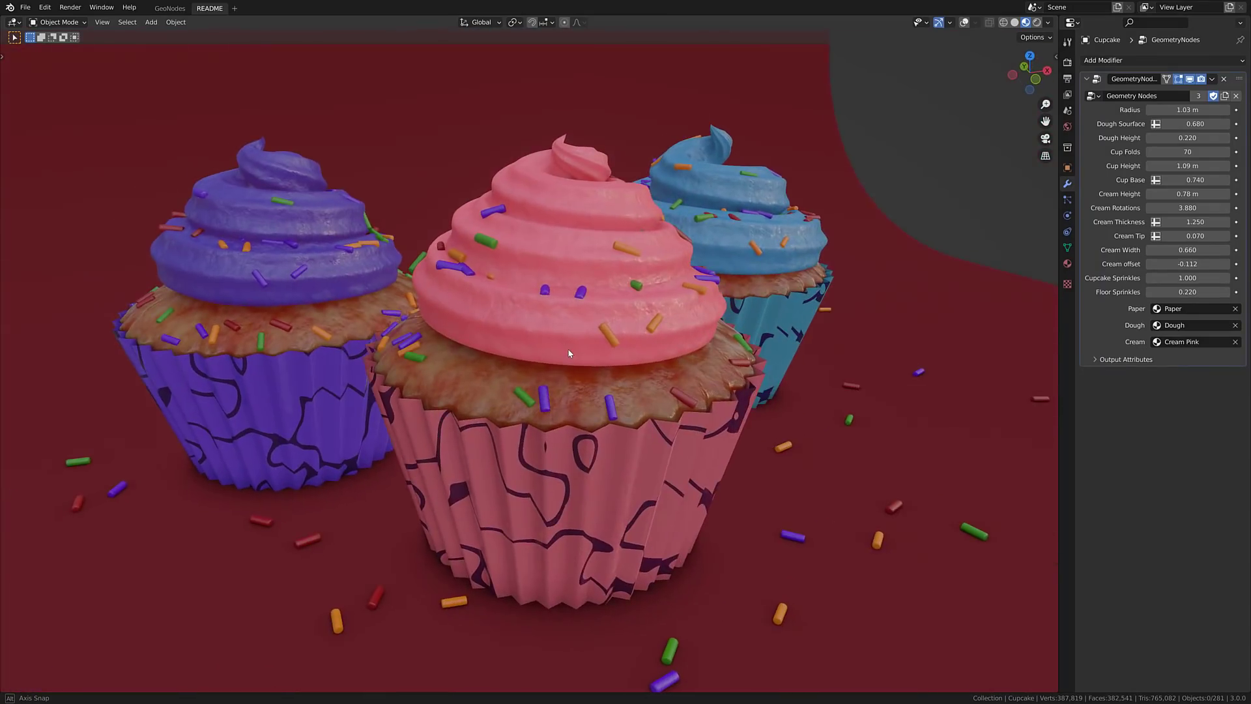
left_click(551, 457)
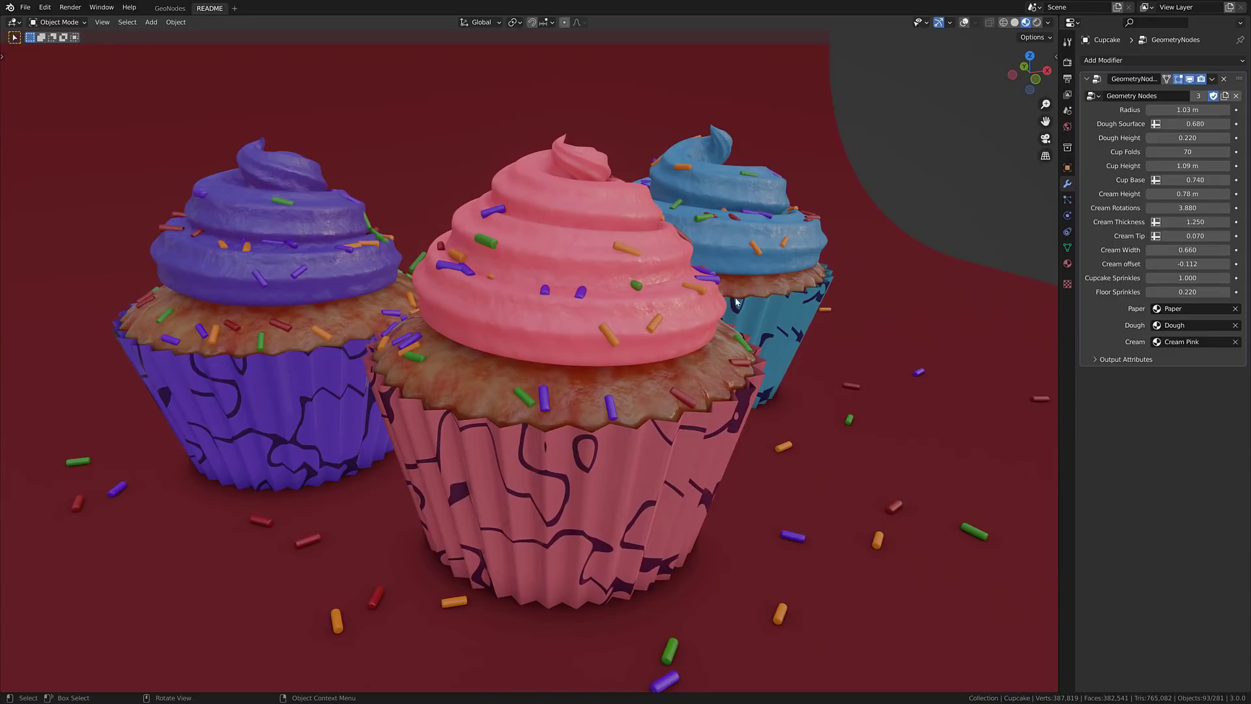
left_click(1140, 60)
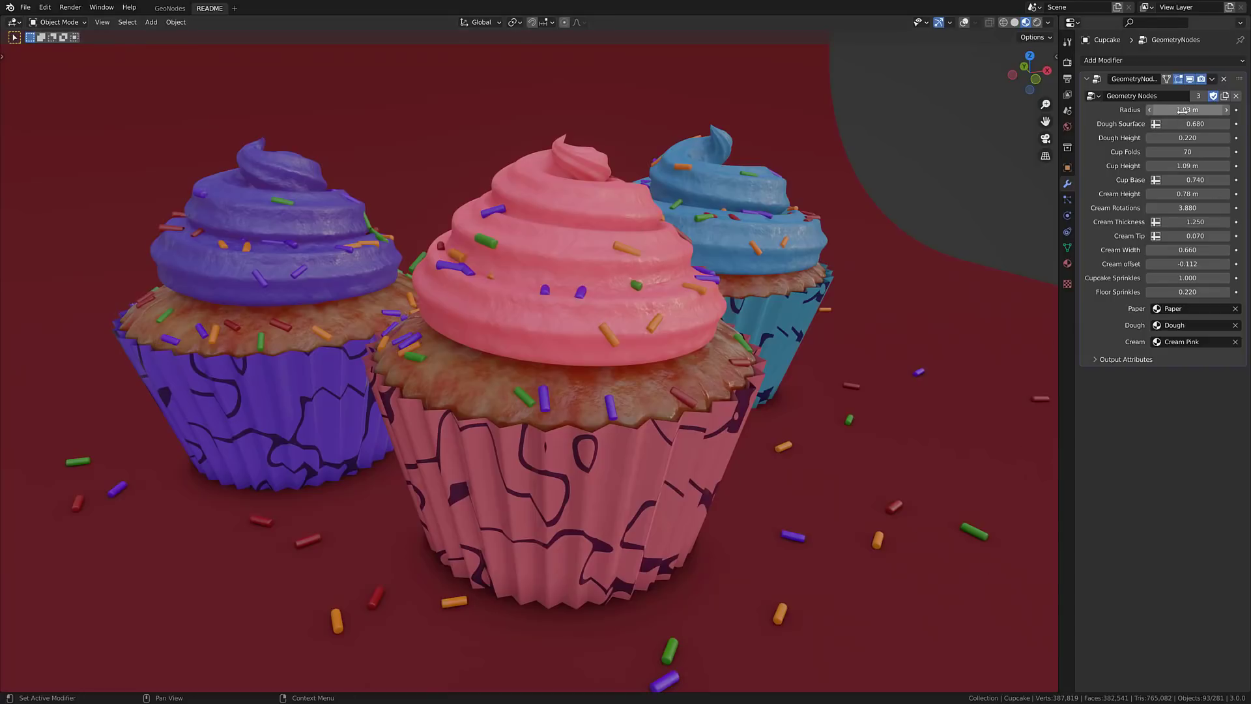
left_click_drag(1183, 111, 1208, 110)
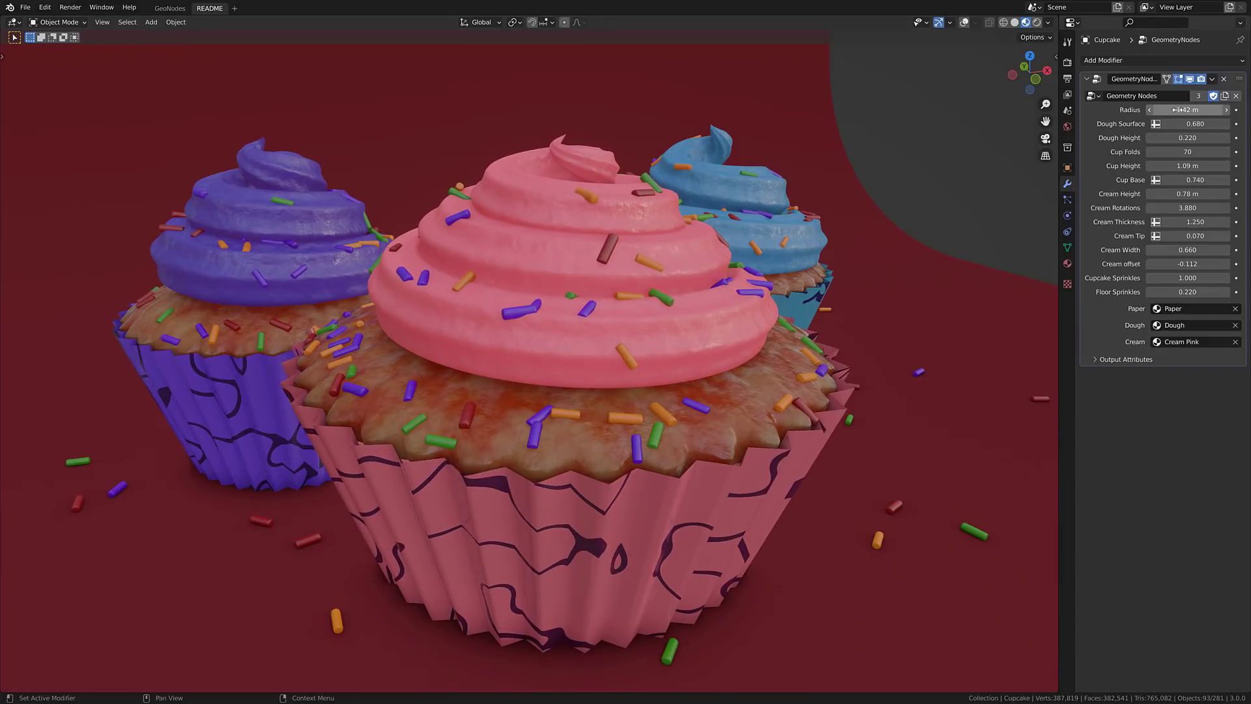
left_click(1183, 110)
type("1")
key("Return")
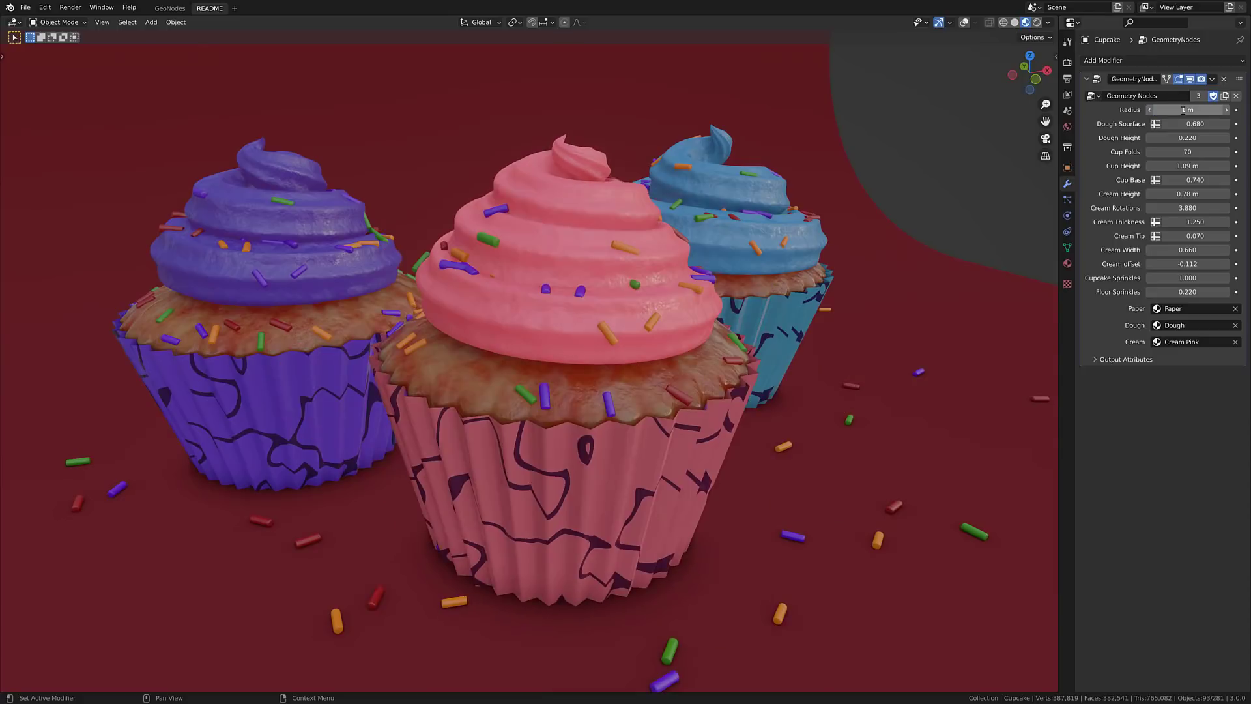
Step: Set the pink cupcake's Dough Sourface to 0.860 and its Cream Height to 0.33 m
left_click_drag(1195, 124, 1206, 124)
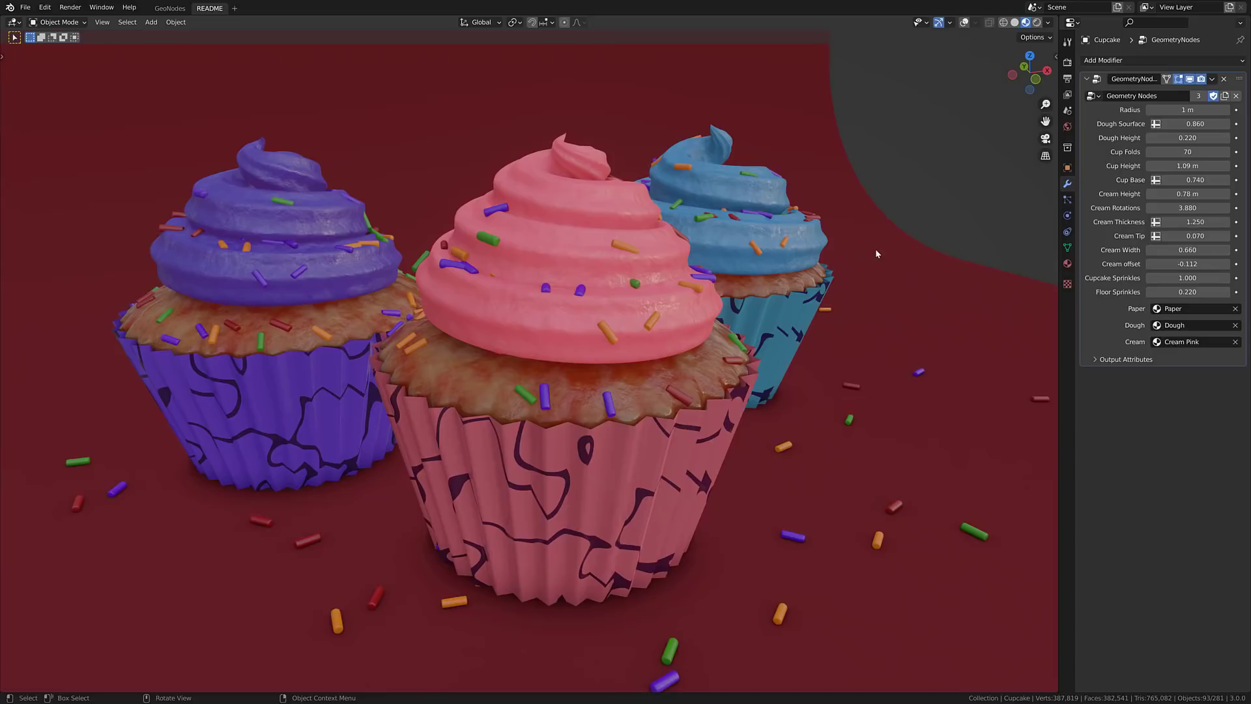
left_click_drag(1187, 193, 1127, 194)
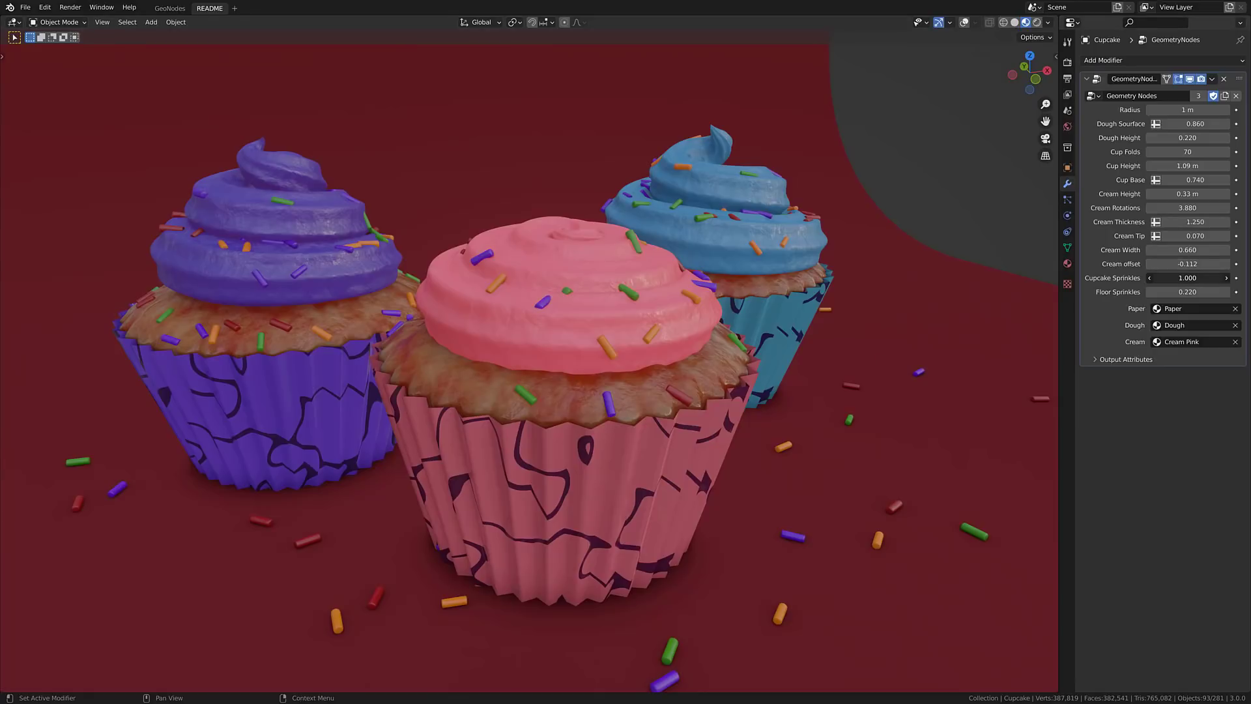
mouse_move(1186, 278)
left_mouse_down()
mouse_move(1135, 279)
mouse_move(1208, 277)
left_mouse_up()
Step: Increase the blue cupcake's Radius and reduce the purple cupcake's Radius to 0.26 m
left_click(764, 233)
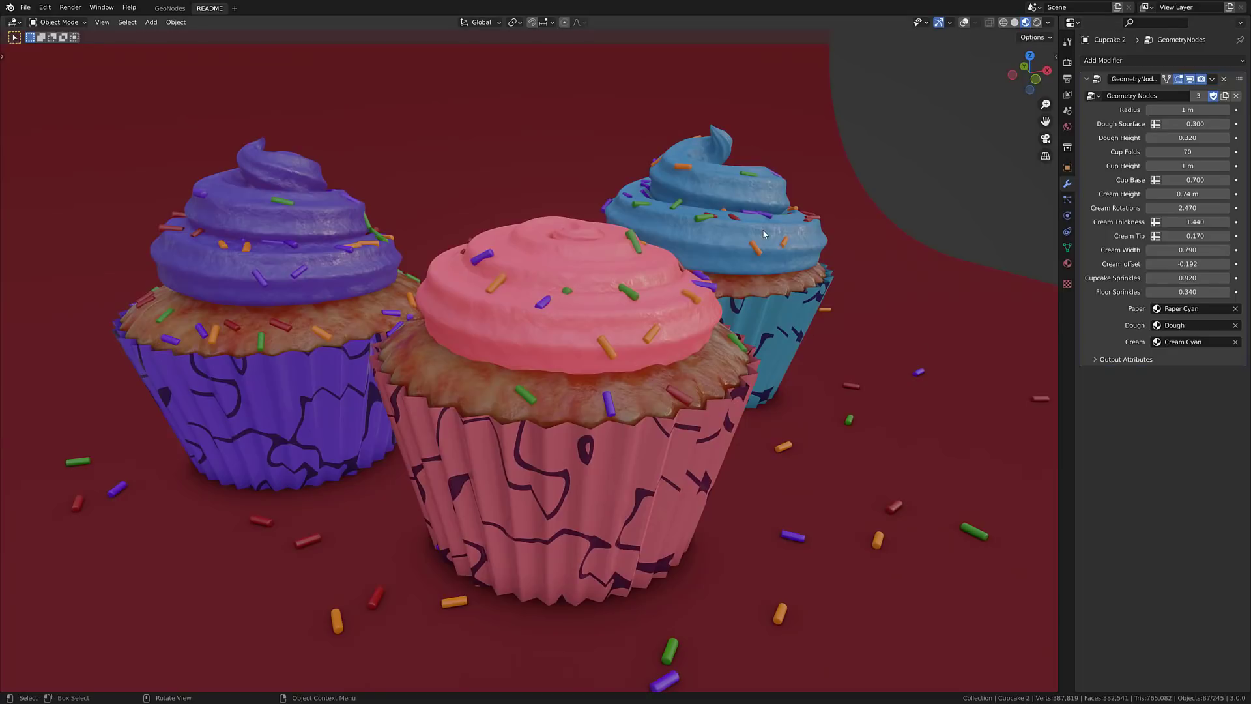
left_click_drag(1193, 109, 1225, 110)
left_click(329, 310)
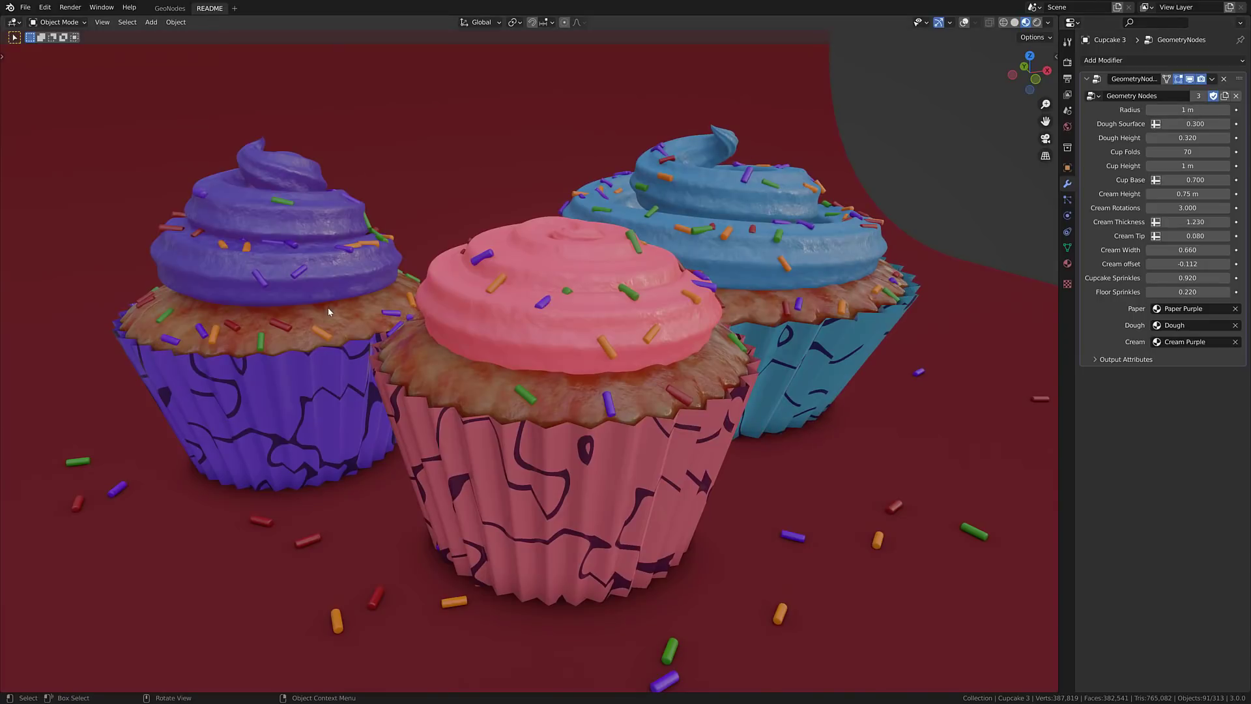
left_click(307, 336)
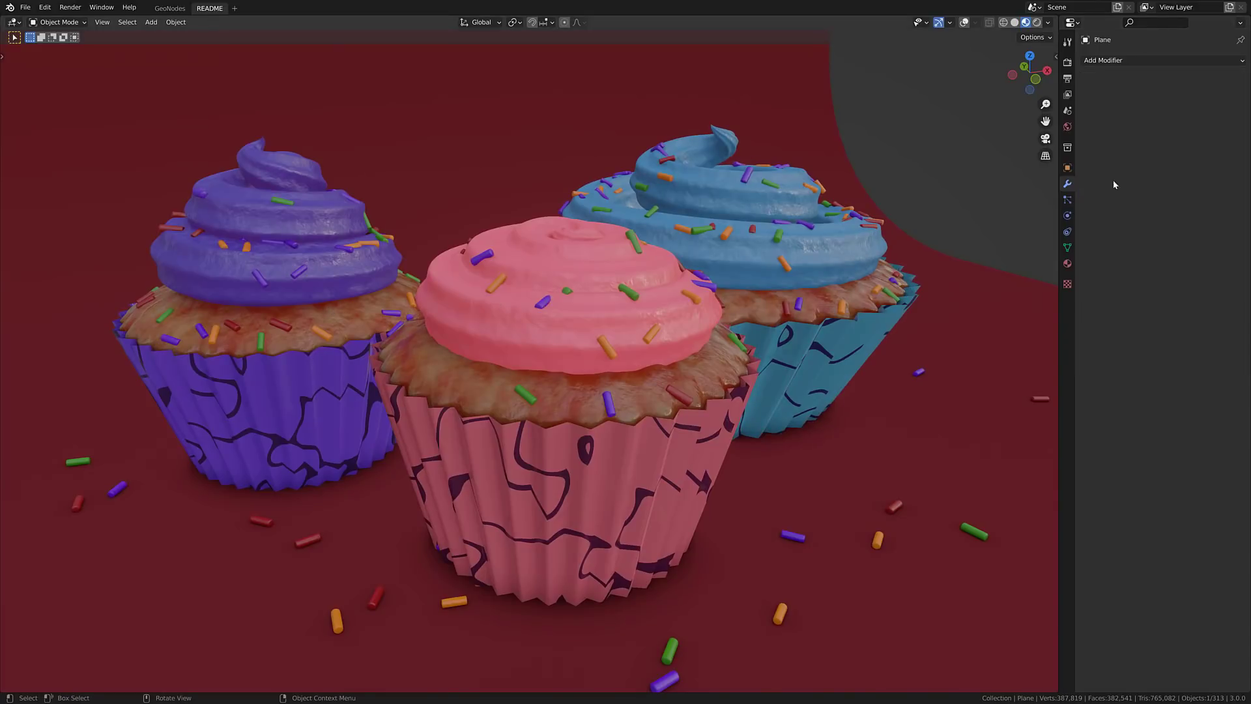
left_click(325, 268)
left_click_drag(1187, 114, 1140, 114)
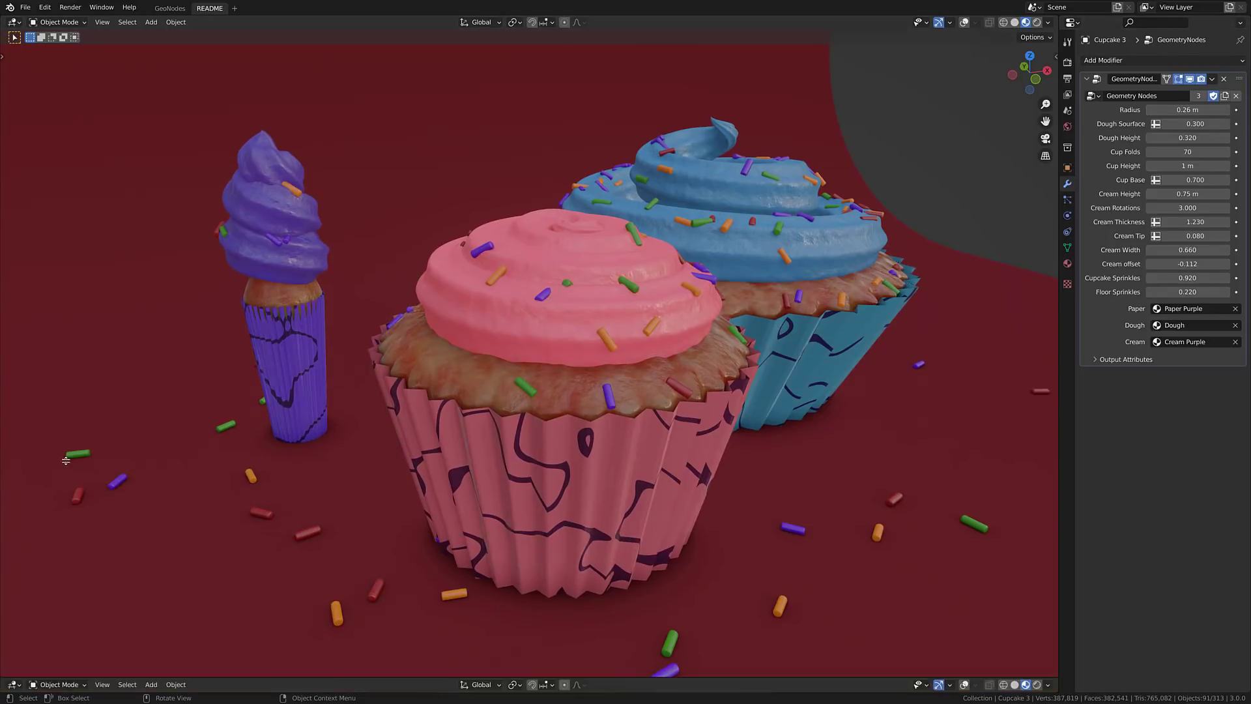
Step: Split the 3D viewport into two stacked areas and show the Geometry Node Editor in the new one
left_click_drag(5, 689, 12, 335)
left_click(13, 334)
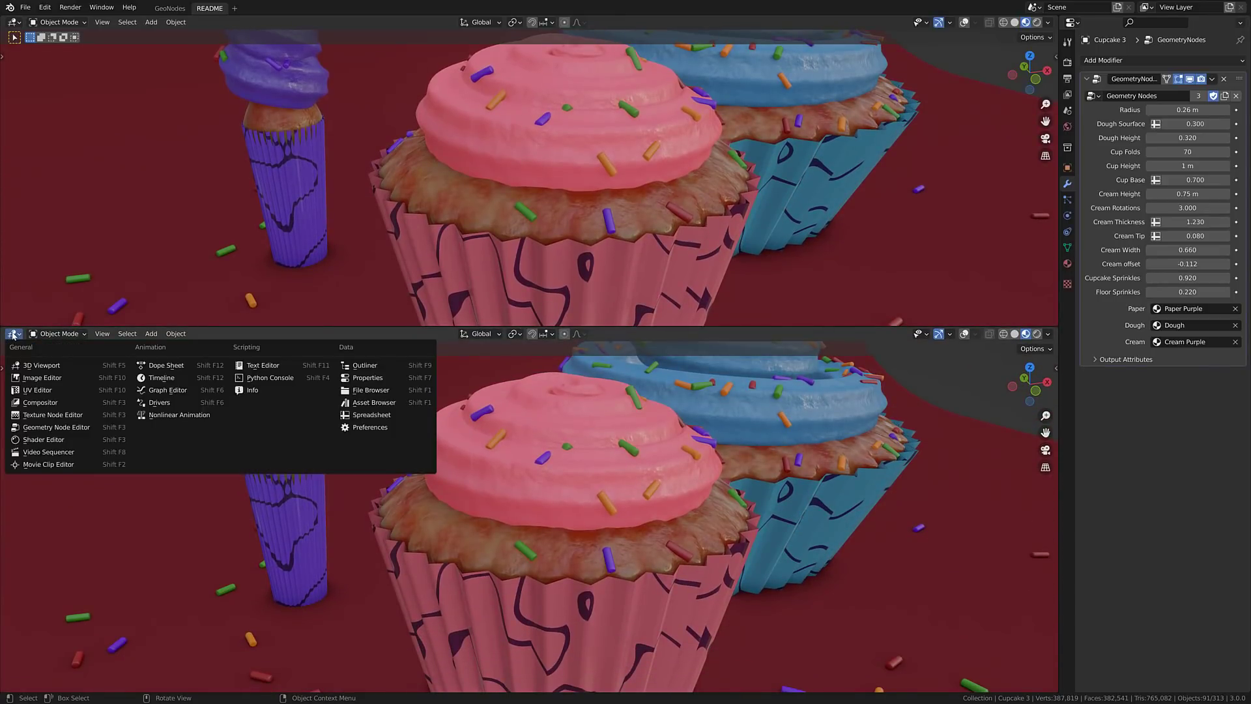
left_click(59, 428)
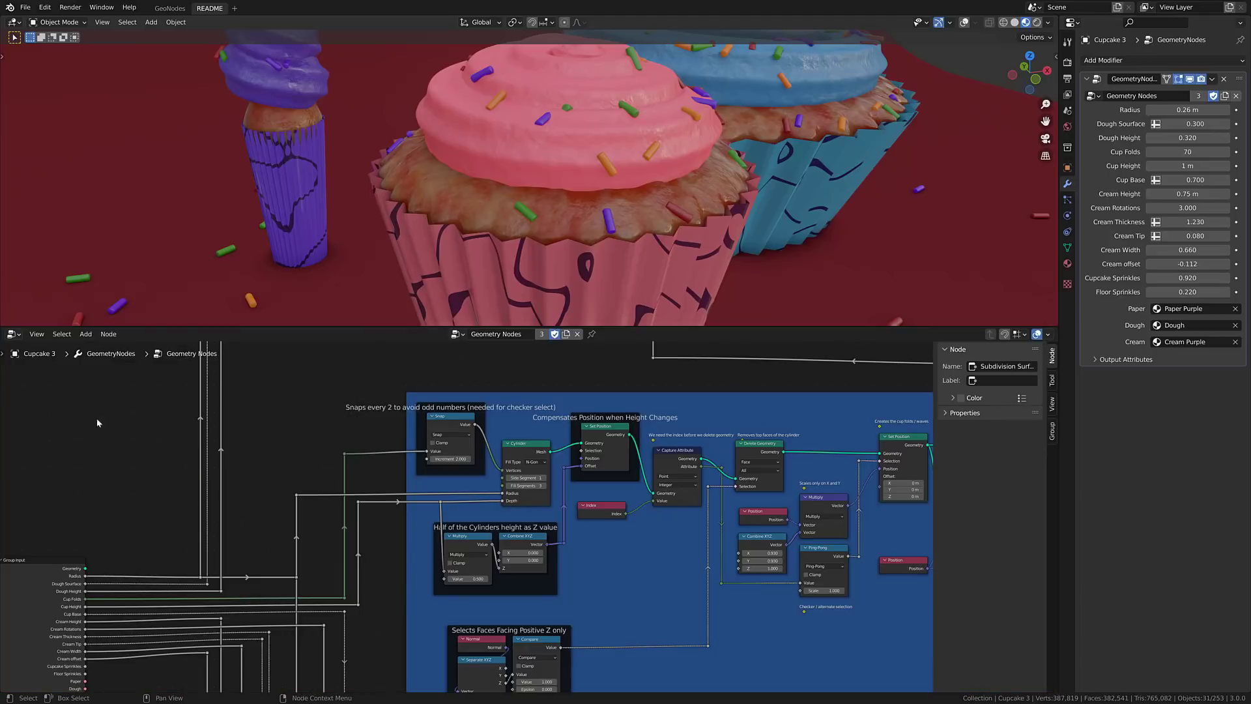
Step: Examine the cupcake node tree from the Group Input through the cup and dough frames to the Group Output
middle_click_drag(238, 489, 547, 384)
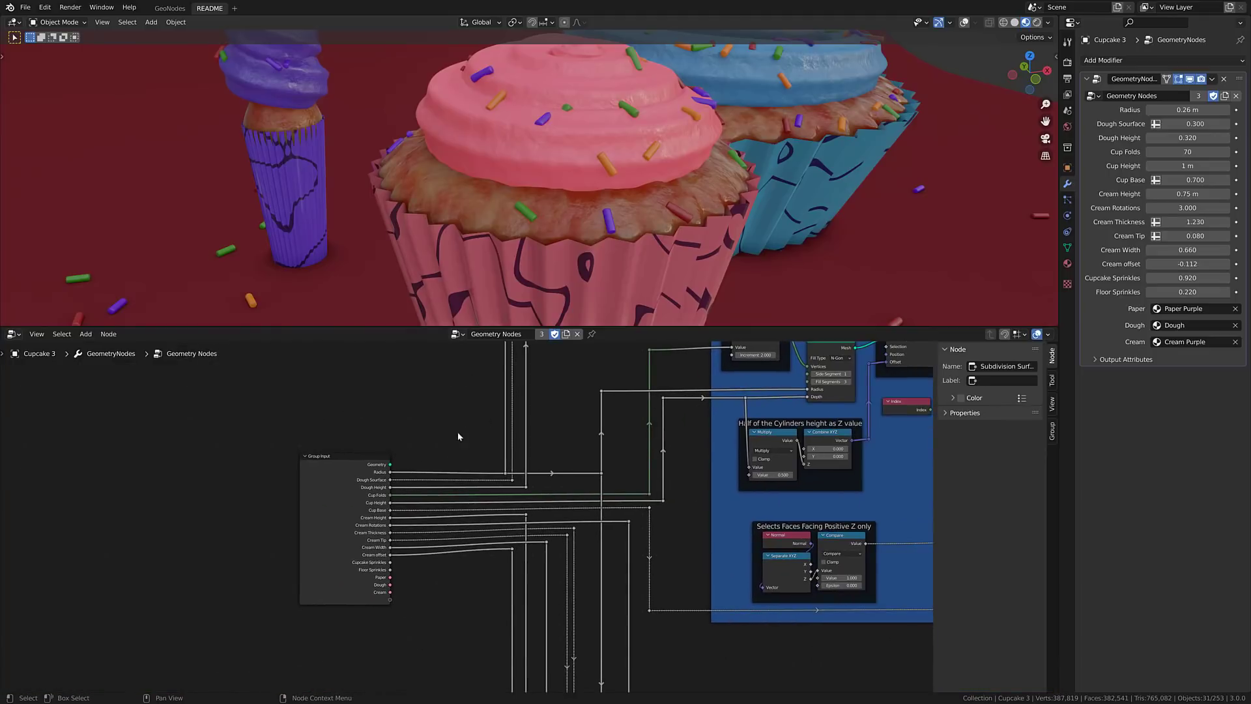
scroll(456, 437, "up", 2)
scroll(393, 482, "up", 1)
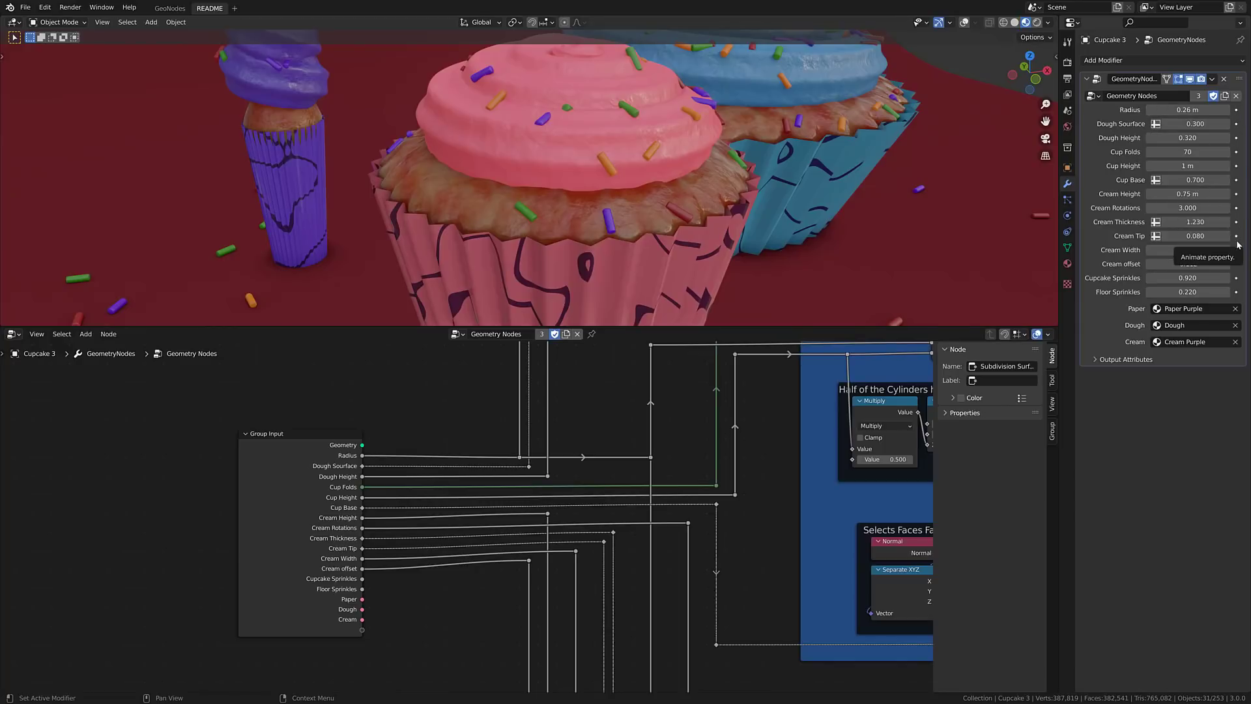
middle_click_drag(631, 506, 606, 663)
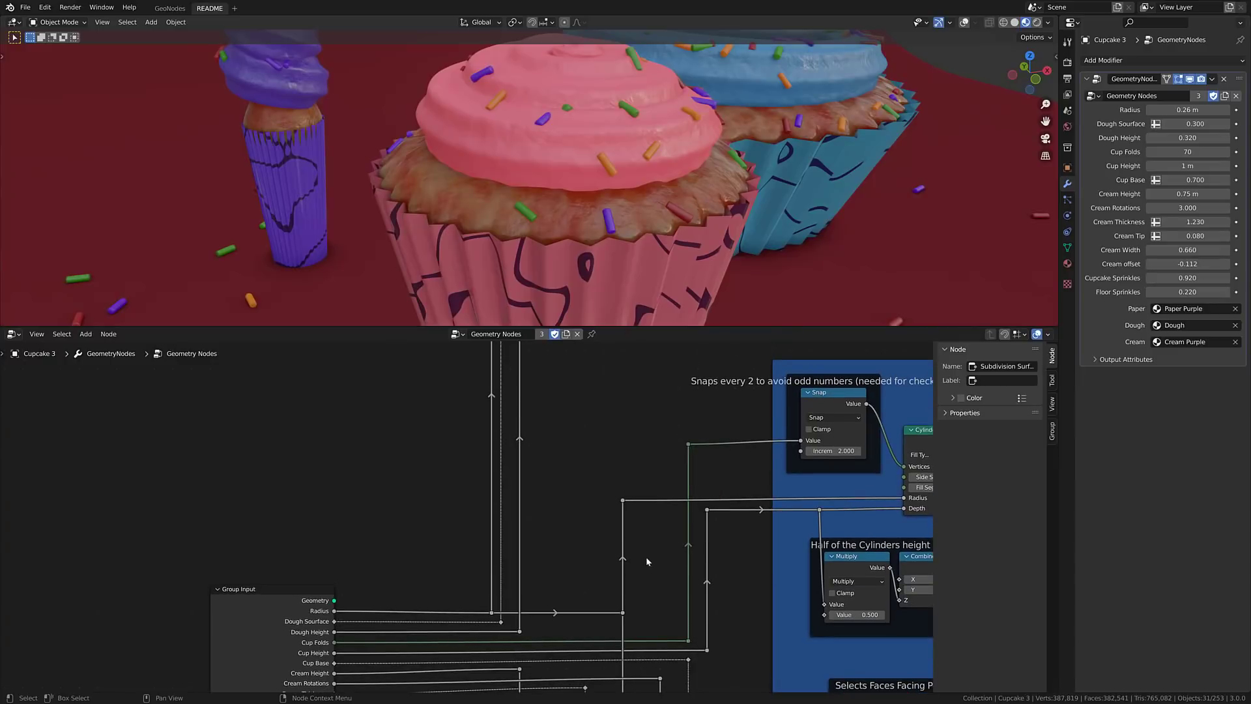
mouse_move(647, 529)
middle_mouse_down()
mouse_move(403, 508)
mouse_move(256, 686)
middle_mouse_up()
middle_click_drag(639, 161, 642, 293)
middle_click_drag(628, 425, 151, 510)
mouse_move(638, 181)
middle_mouse_down()
mouse_move(640, 134)
mouse_move(641, 194)
middle_mouse_up()
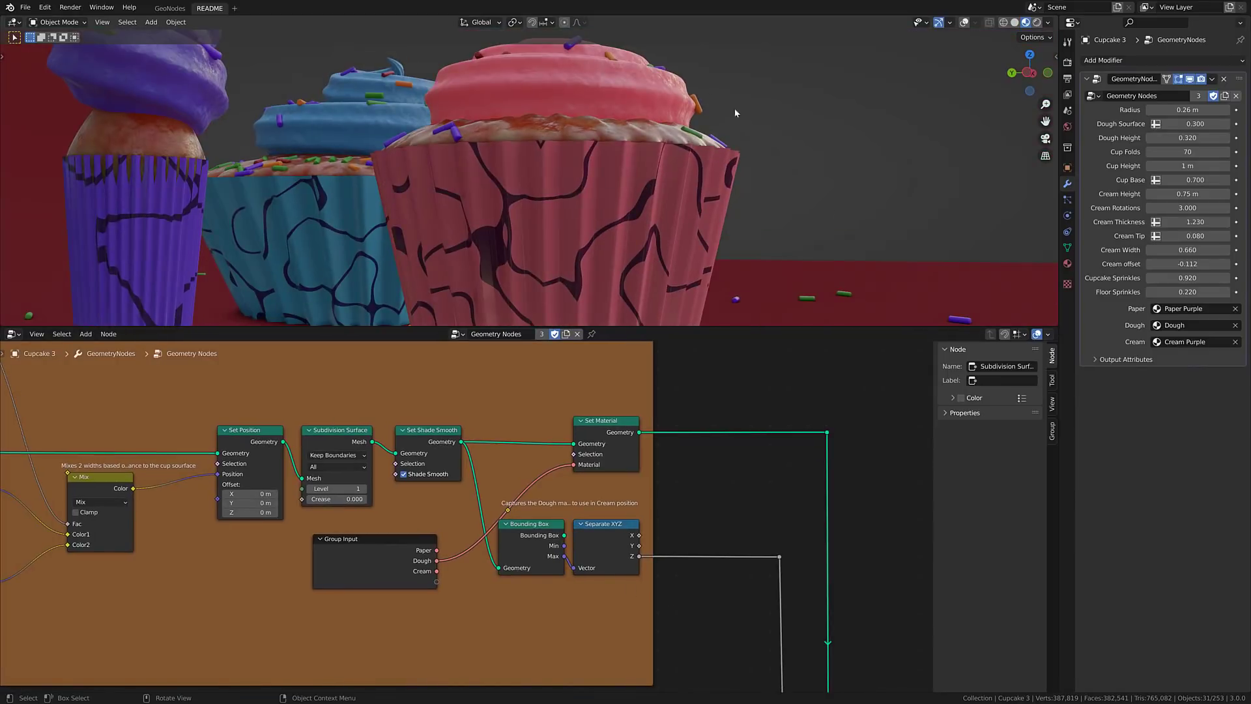
middle_click_drag(717, 590, 408, 536)
middle_click_drag(586, 579, 289, 518)
middle_click_drag(836, 510, 522, 456)
middle_click_drag(911, 452, 499, 485)
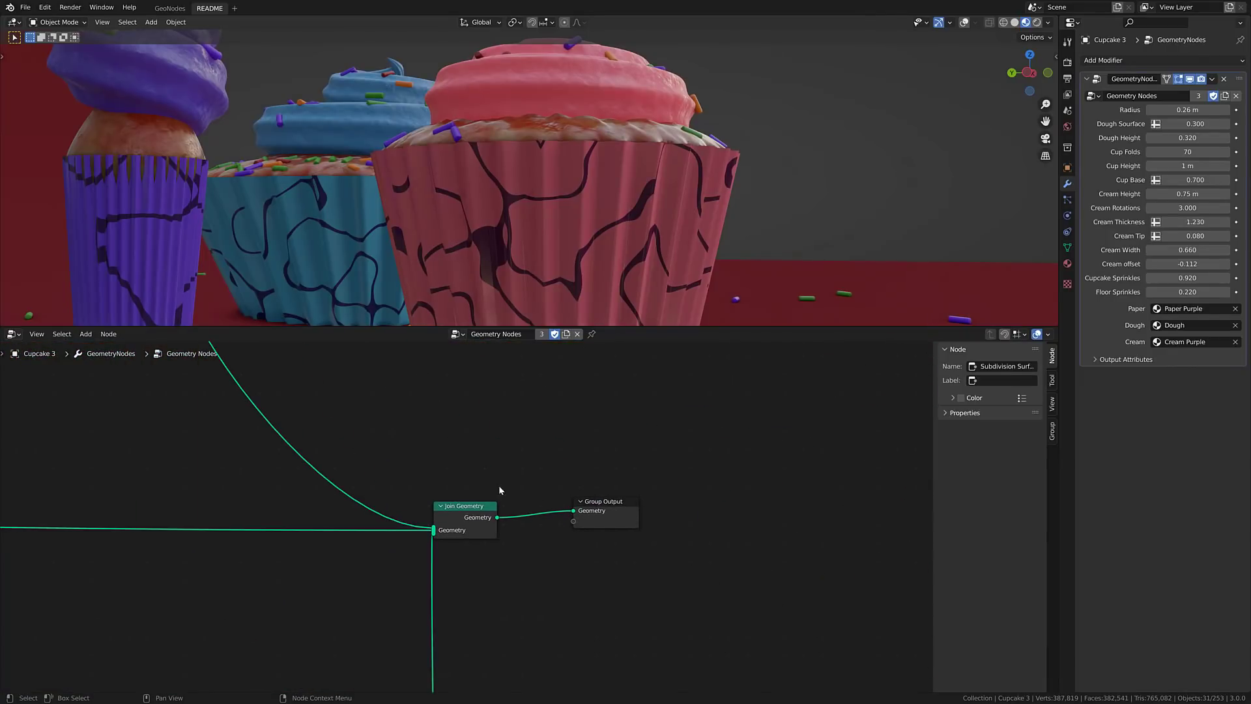
left_click(608, 522)
left_click(85, 333)
middle_click_drag(476, 454, 786, 388)
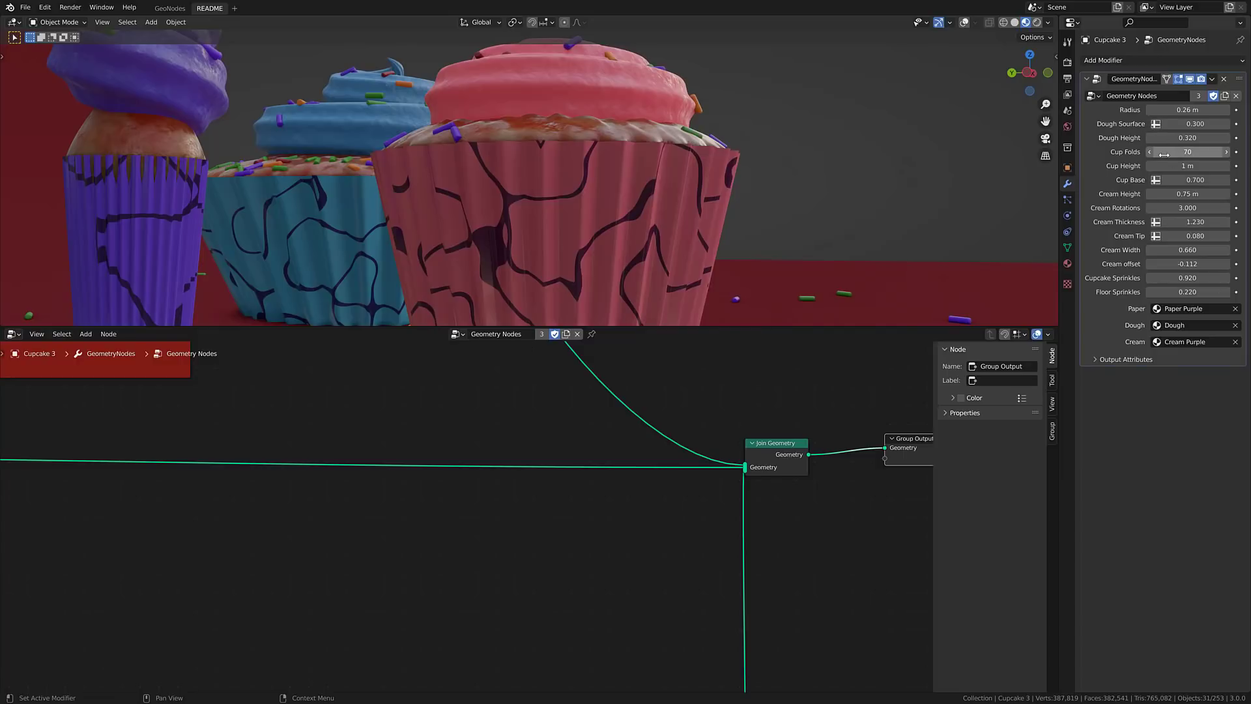
Step: Set the pink cupcake's Cream Height to 1.19 m and enlarge the 3D viewport to view the cupcakes
left_click(578, 206)
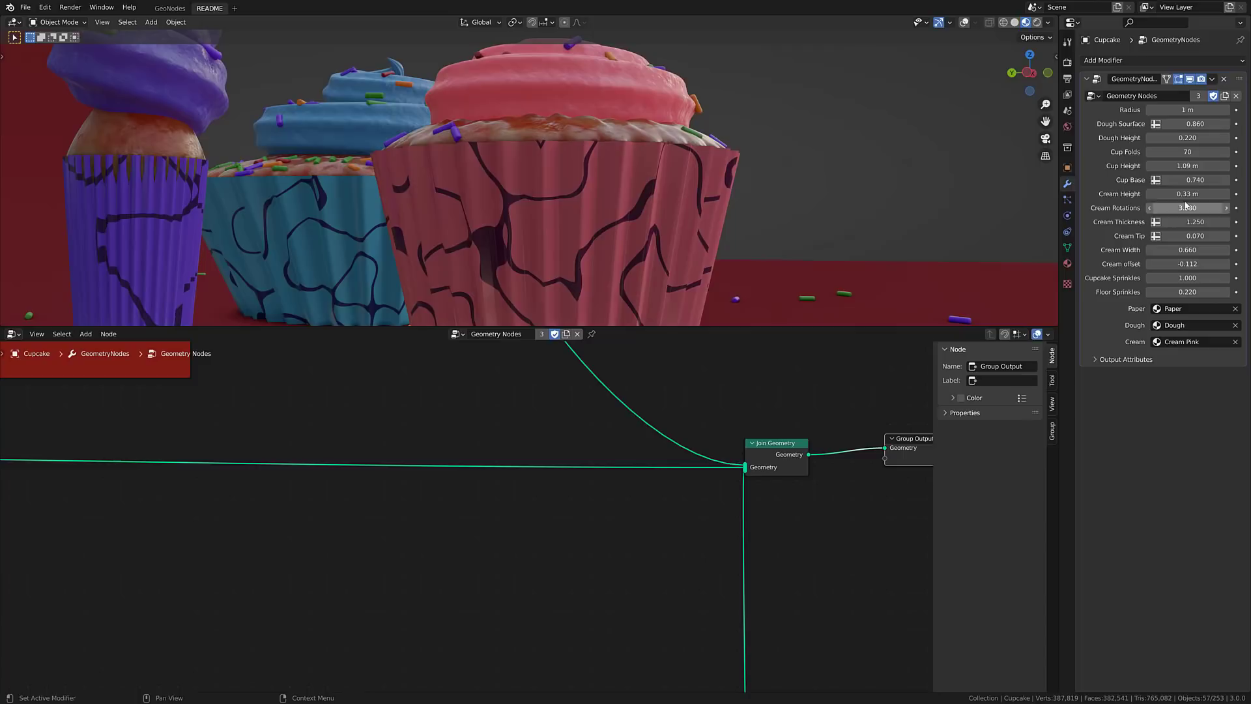
left_click_drag(1188, 193, 1214, 193)
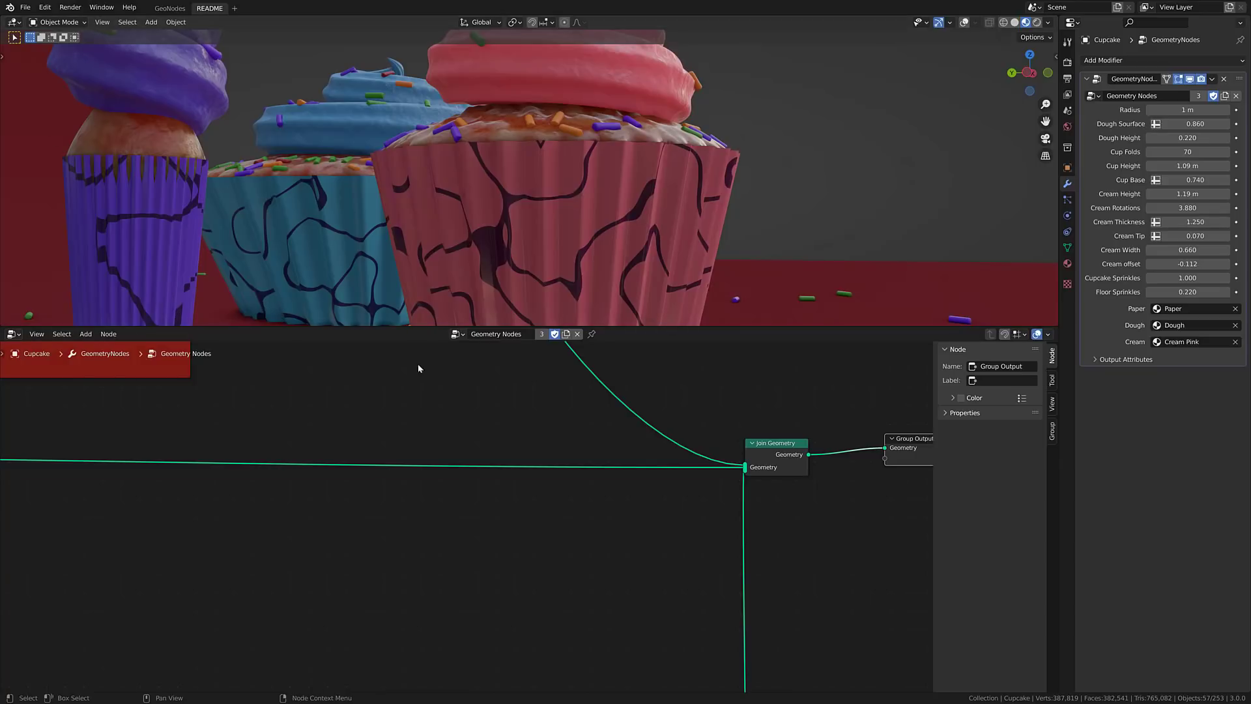
left_click_drag(433, 326, 439, 526)
middle_click_drag(596, 287, 549, 300)
Step: Switch to the Opera browser and check the address of Blender's Demo Files page
key("alt+Tab")
key("alt+Tab")
key("alt+Tab")
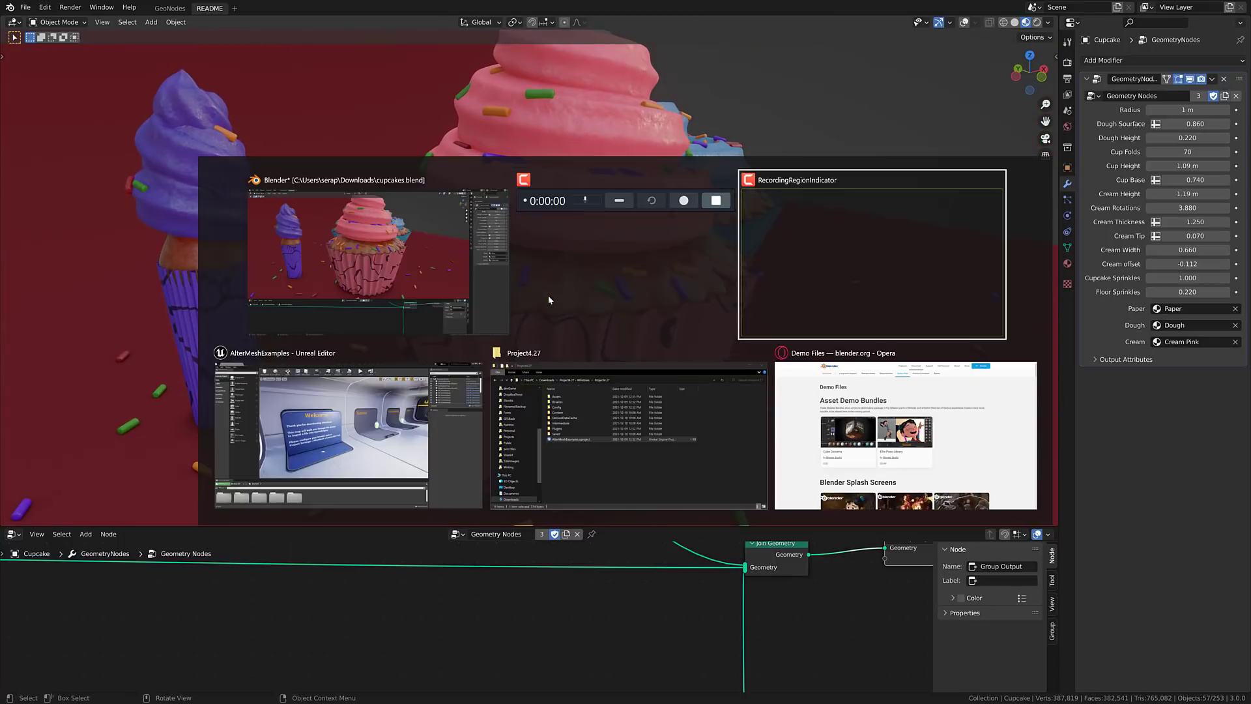
key("alt+Tab")
key("alt+Tab")
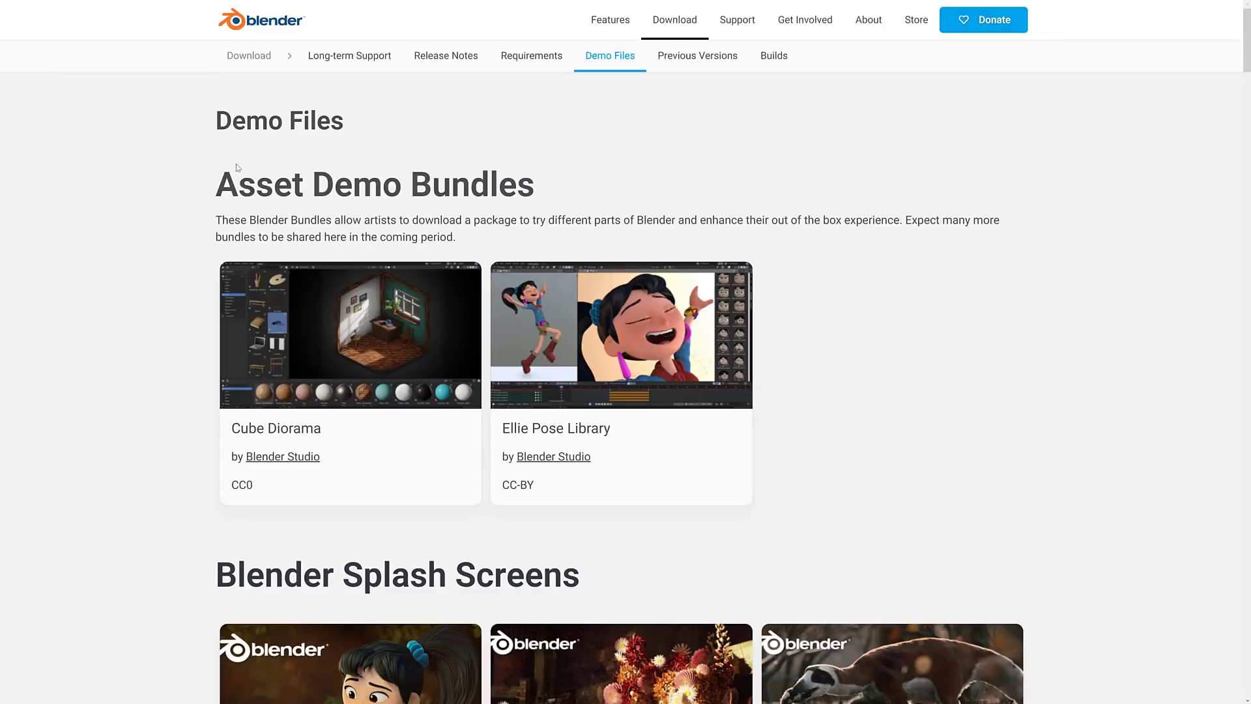
key("F11")
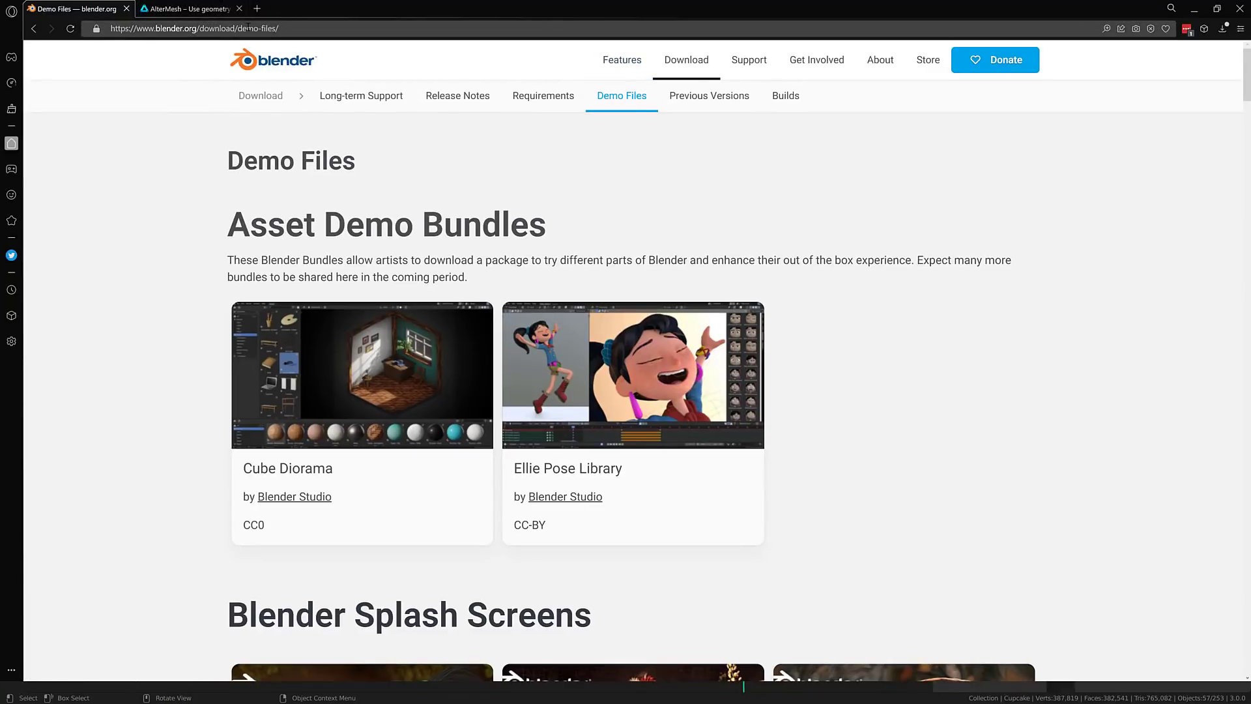
key("F11")
Step: Browse the Demo Files page to the Geometry Nodes section and look through its sample projects
scroll(722, 316, "down", 20)
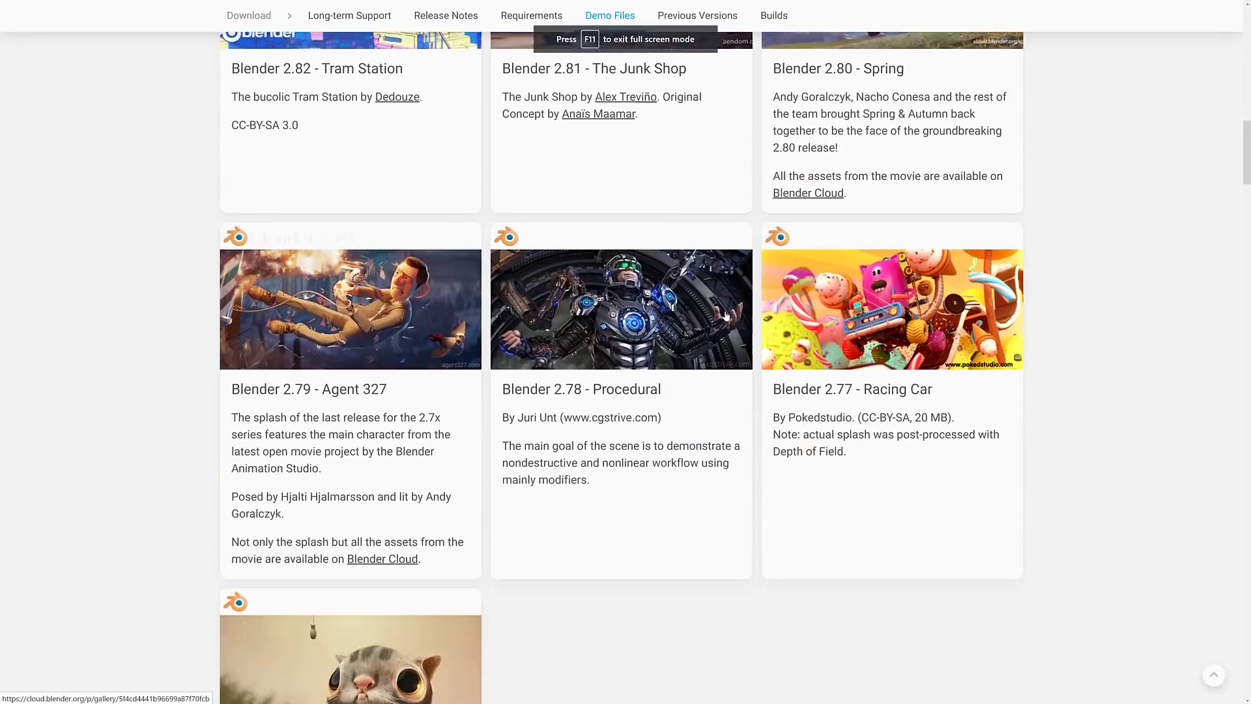
scroll(725, 315, "down", 13)
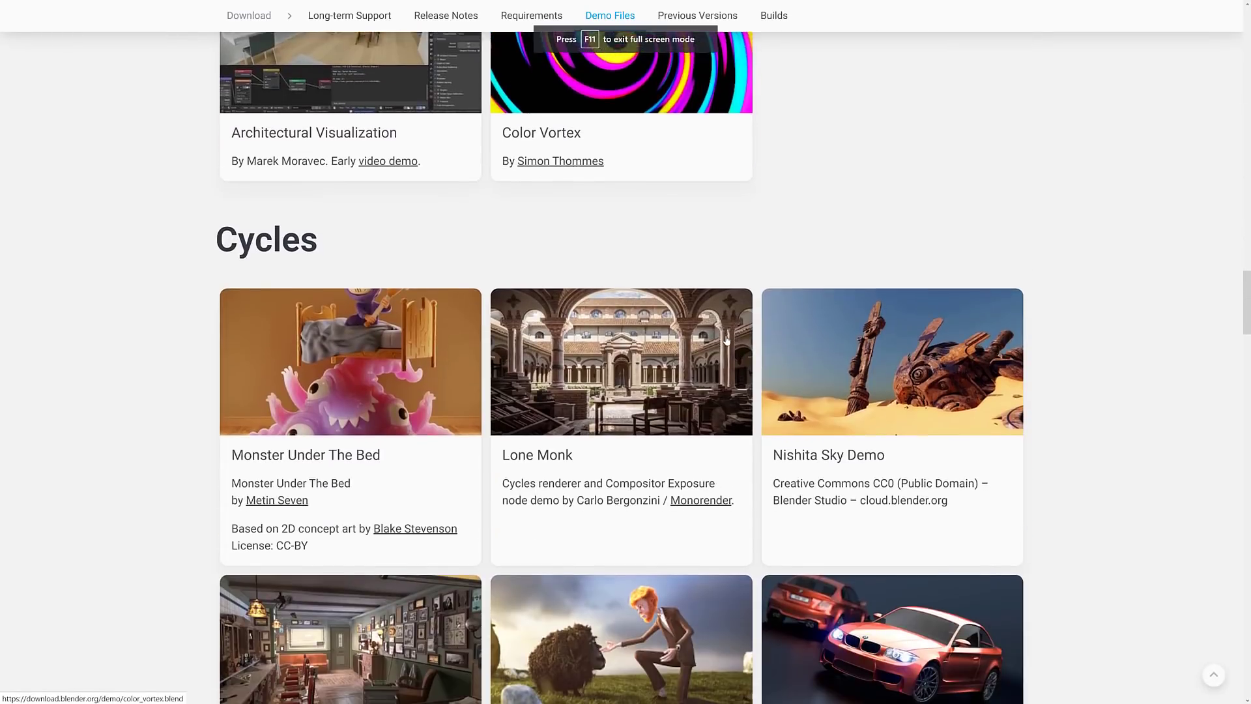
scroll(727, 328, "down", 14)
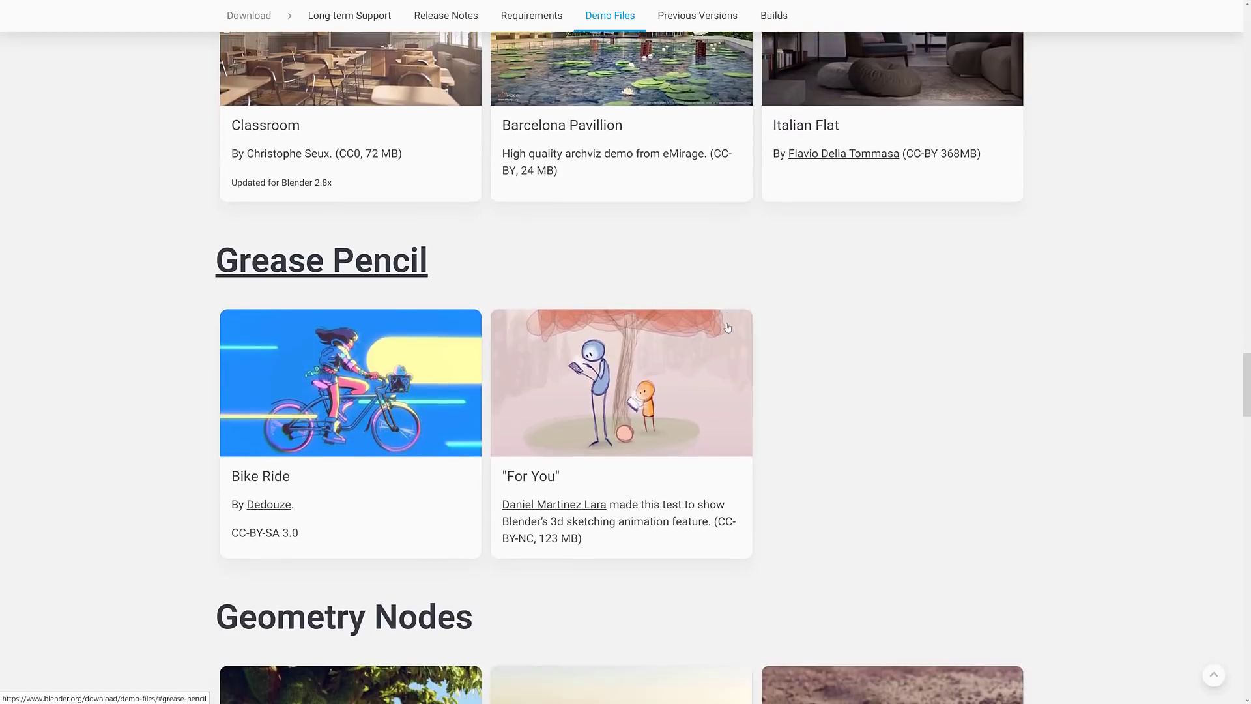
scroll(728, 327, "down", 5)
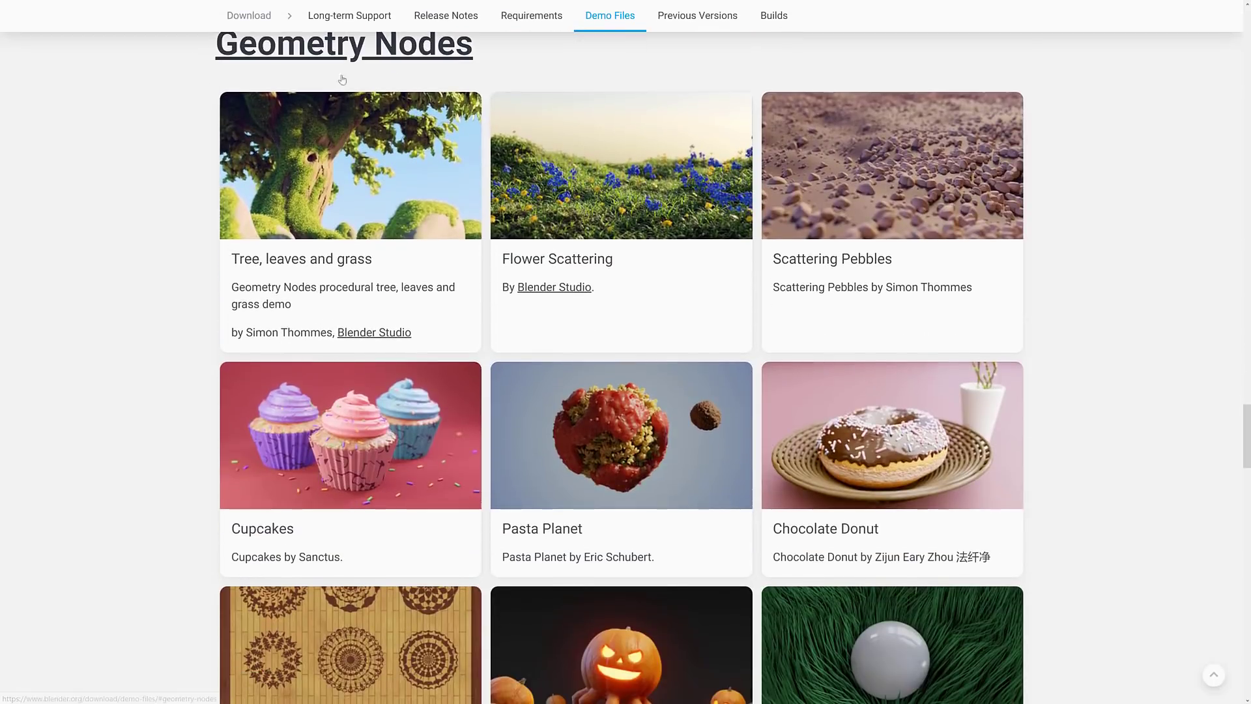
scroll(541, 310, "down", 3)
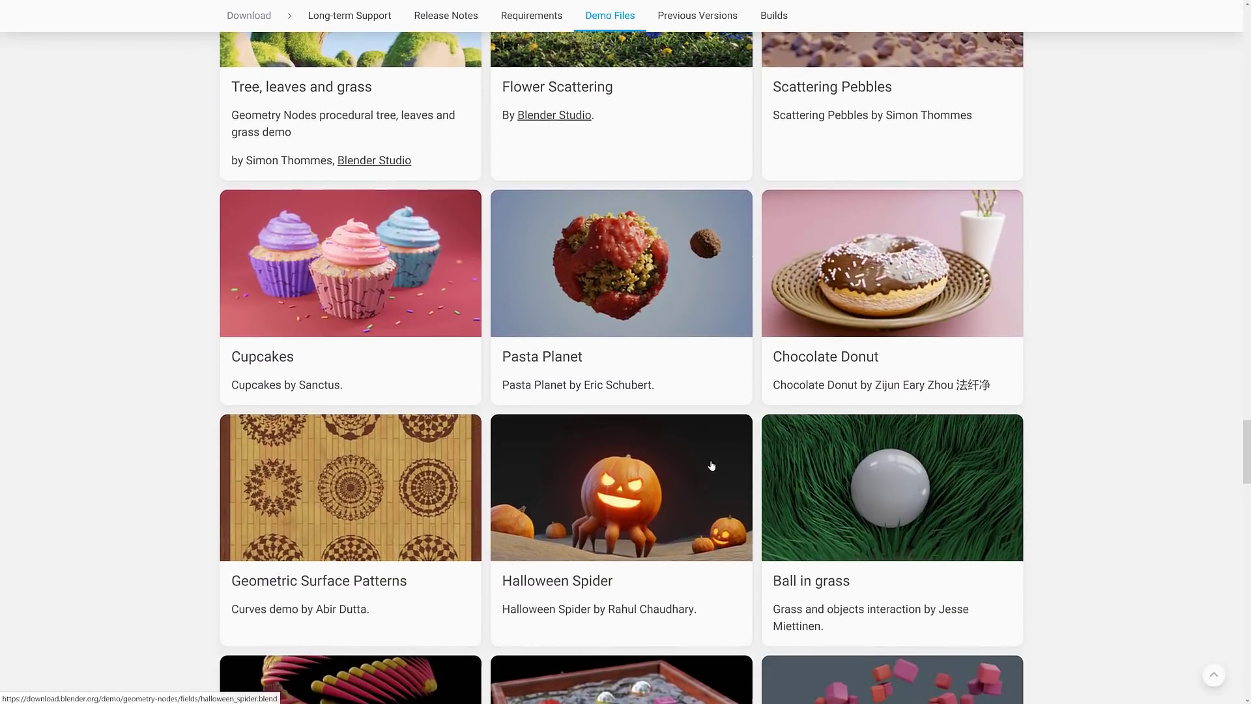
scroll(698, 422, "down", 5)
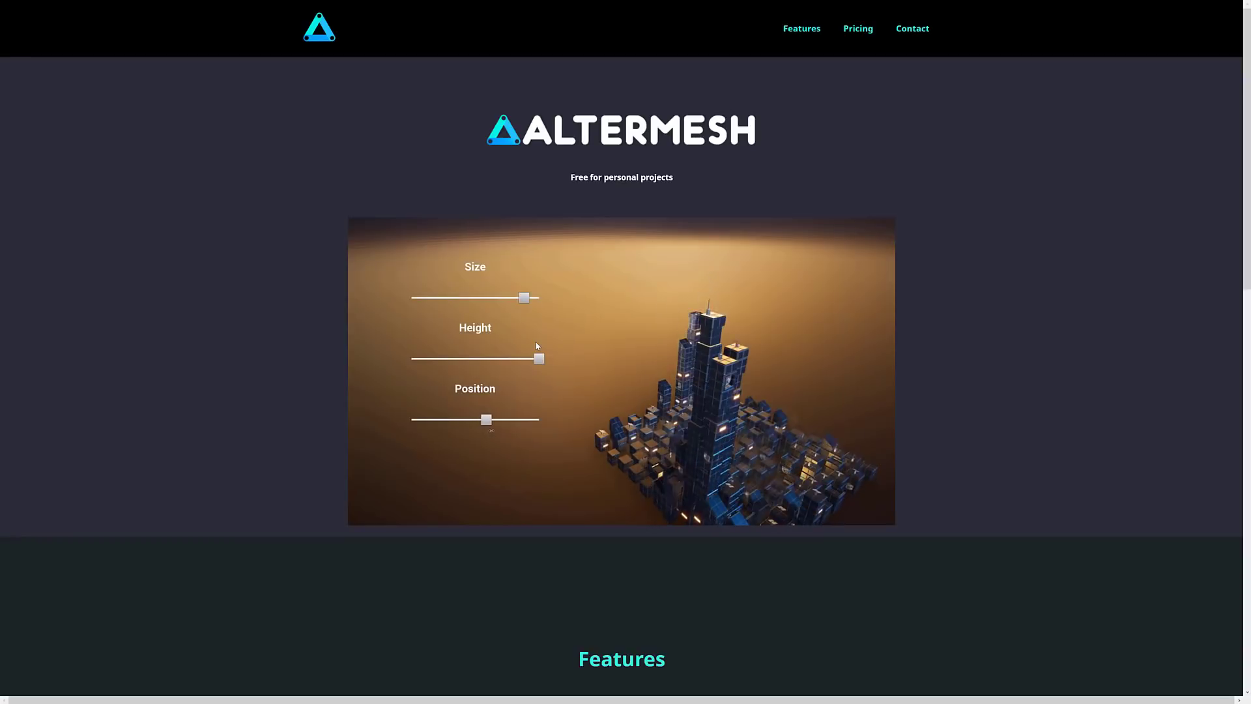
Step: Review the AlterMesh website's features and compare the Personal and Commercial licences in its pricing table
mouse_move(574, 296)
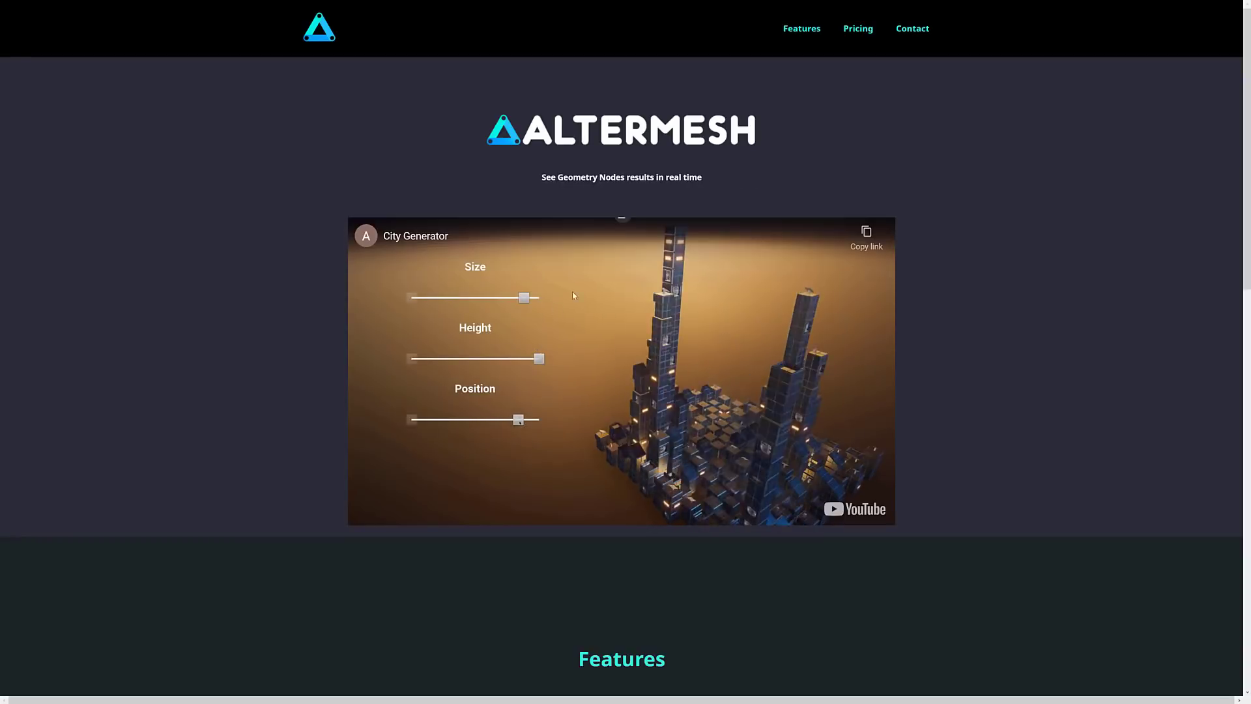
scroll(995, 366, "down", 5)
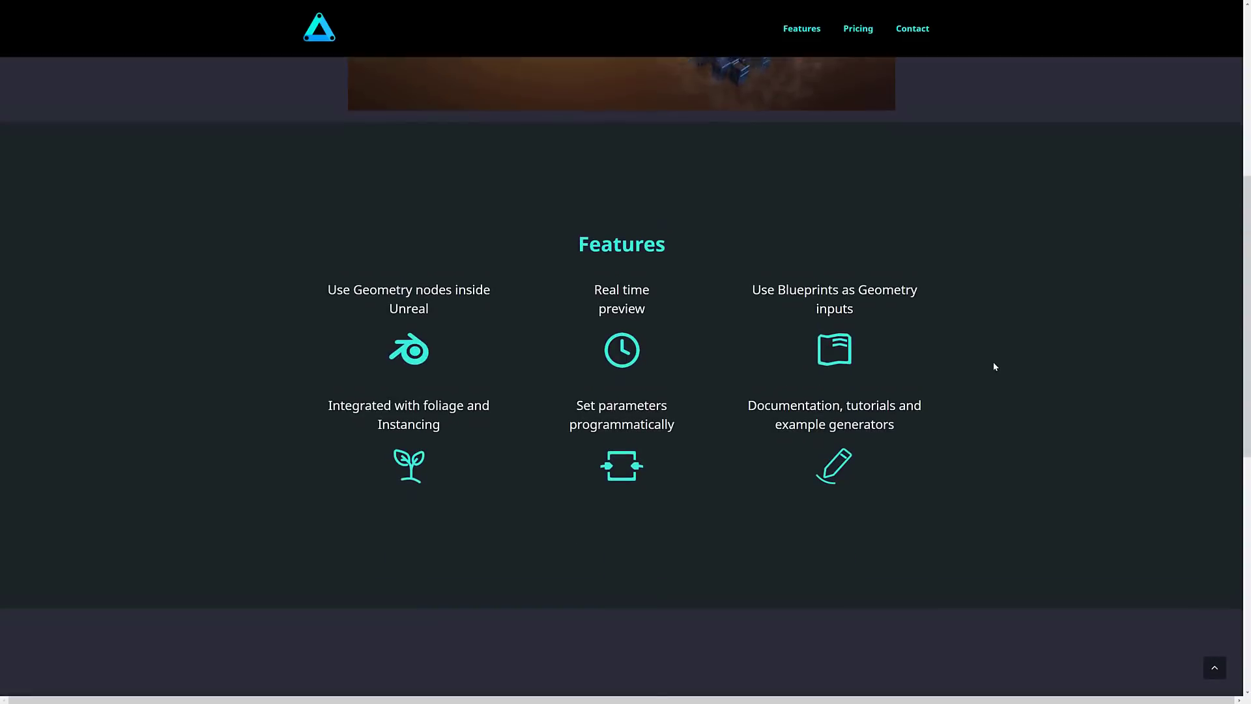
scroll(993, 362, "down", 5)
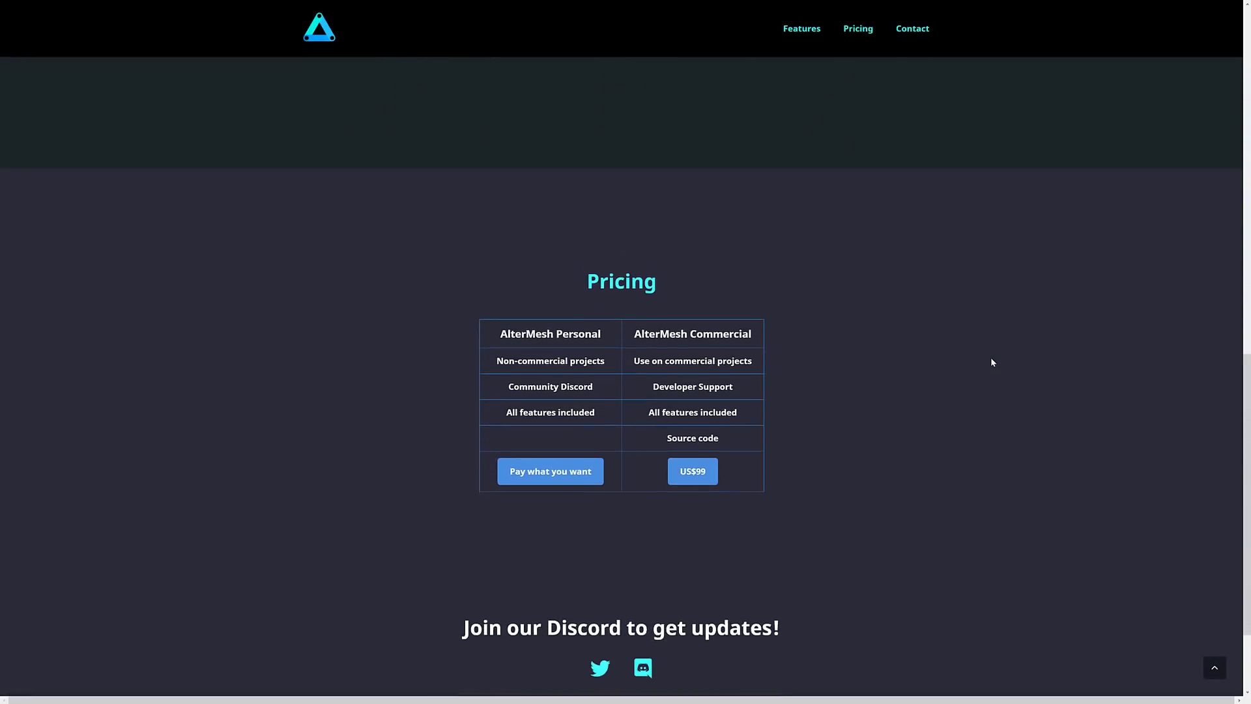
left_click_drag(501, 335, 659, 333)
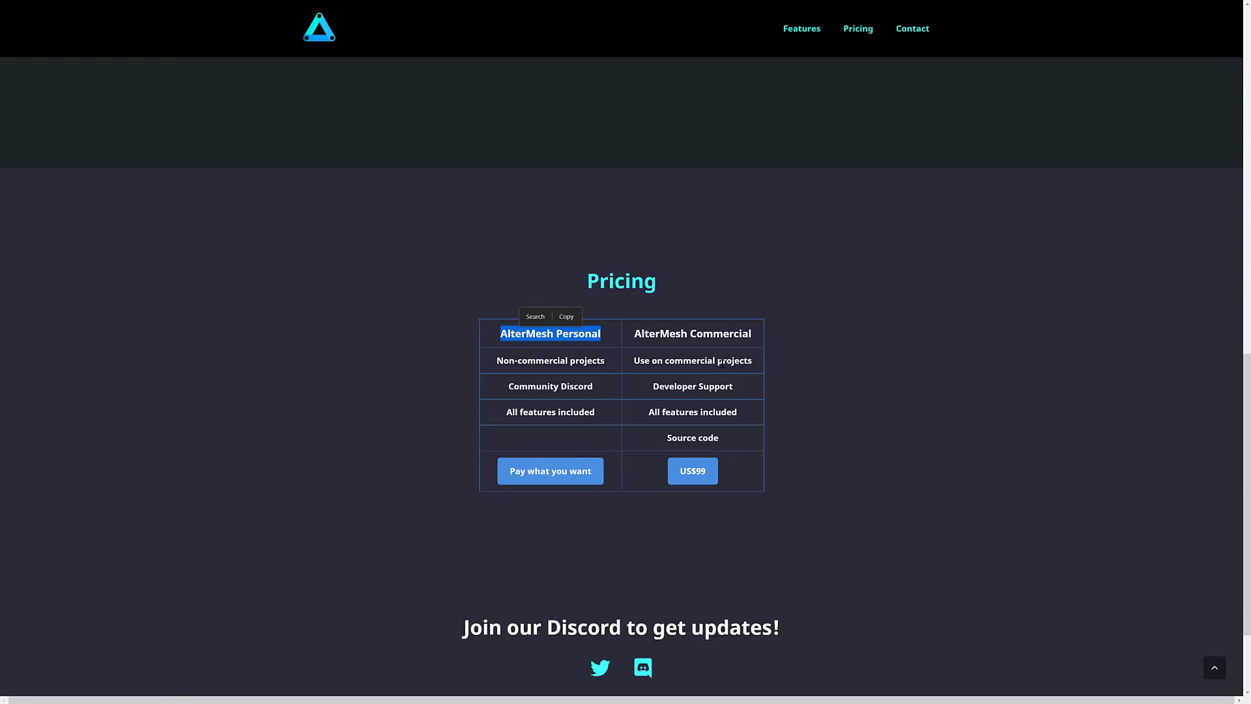
left_click_drag(676, 442, 723, 442)
left_click(732, 438)
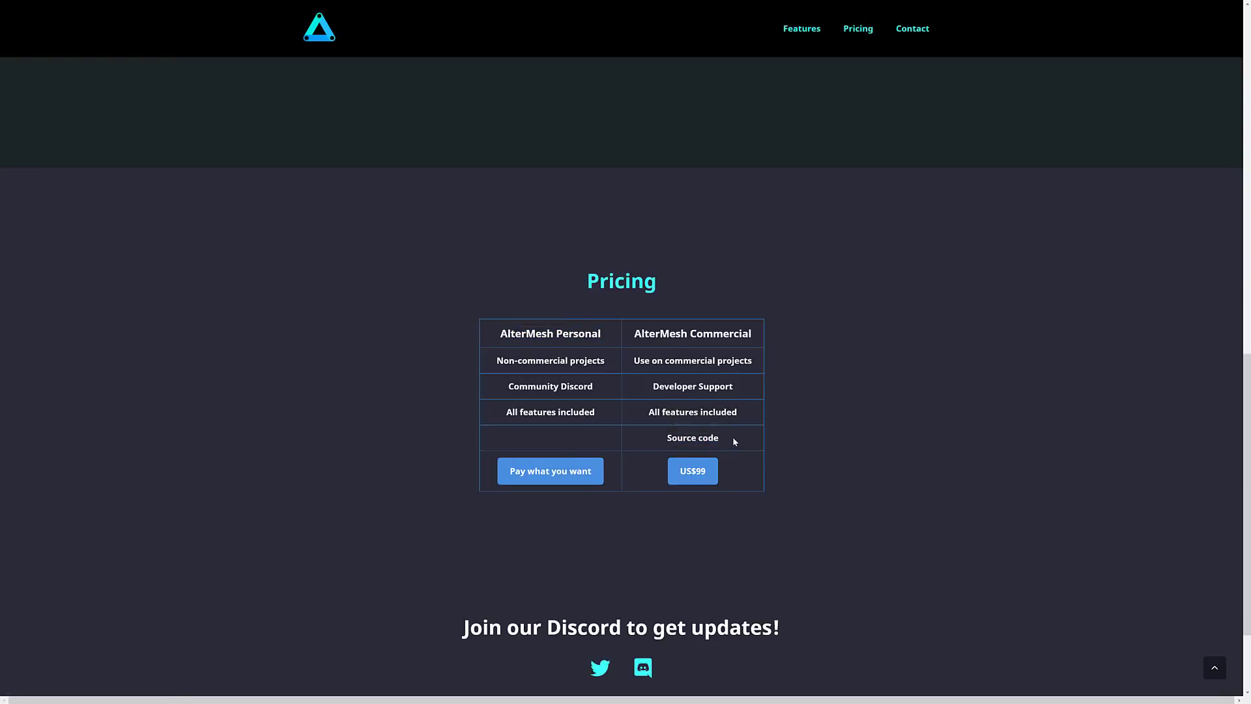
Step: Choose the pay-what-you-want AlterMesh Personal licence, set its price to $0 and proceed to the checkout
left_click(536, 472)
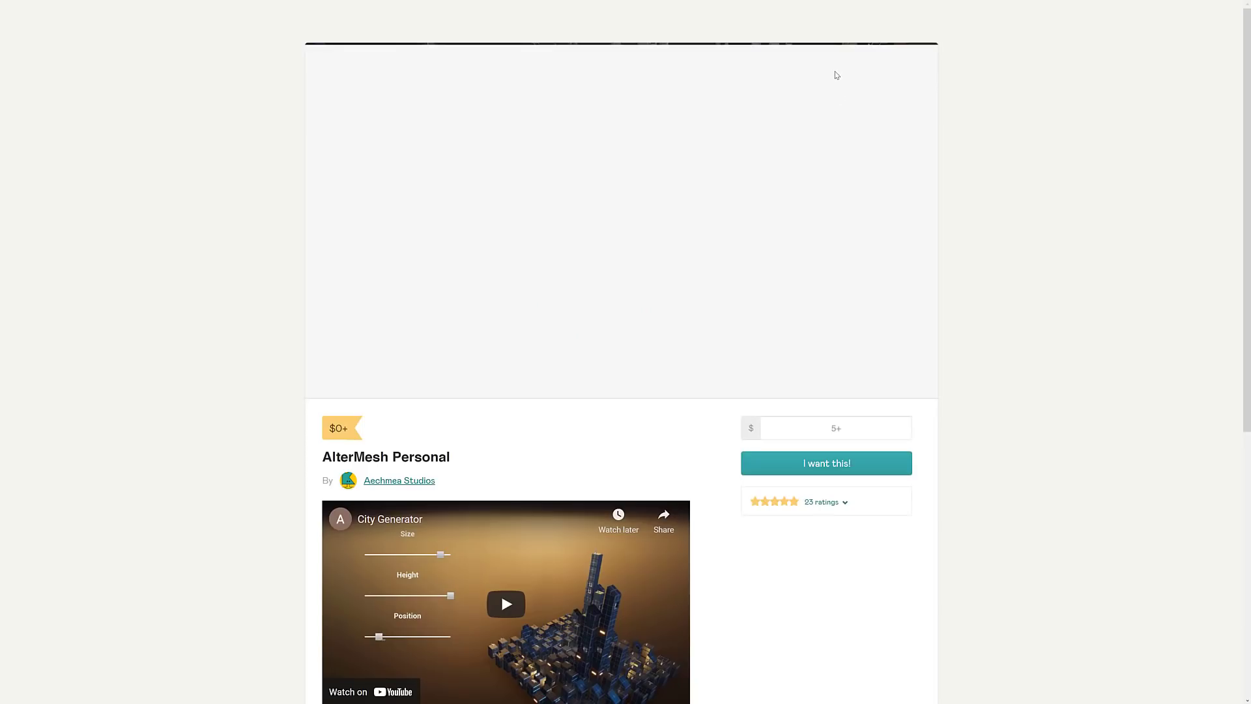
left_click(820, 428)
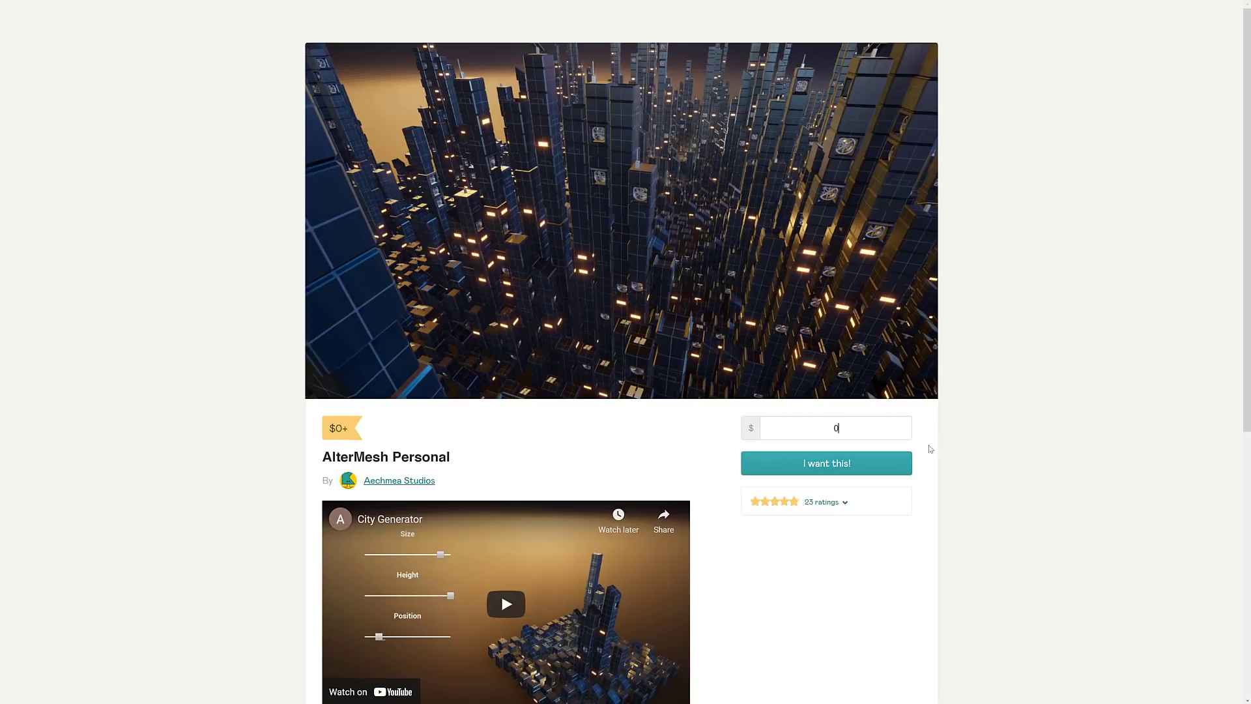
left_click(836, 464)
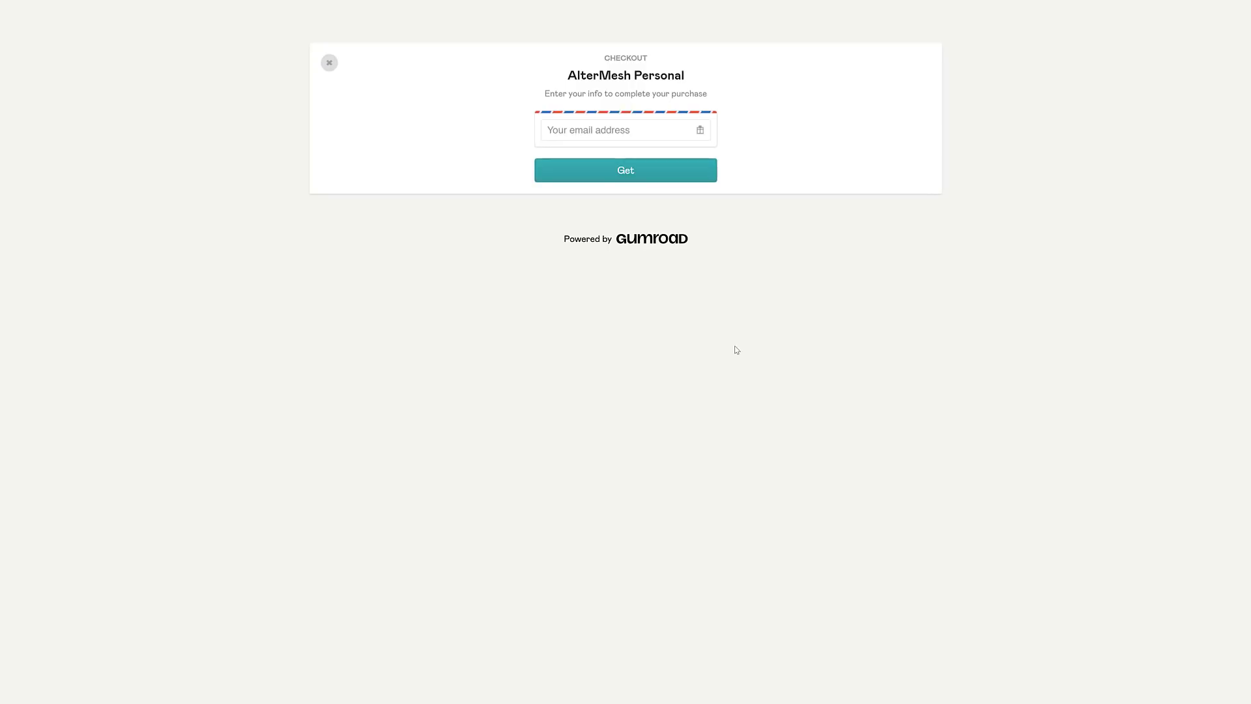
Step: Switch to File Explorer and view AlterMeshExamples.uproject in the downloaded Project4.27 folder
key("alt+Tab")
key("alt+Tab")
key("alt+Tab")
key("alt+Tab")
key("alt+Tab")
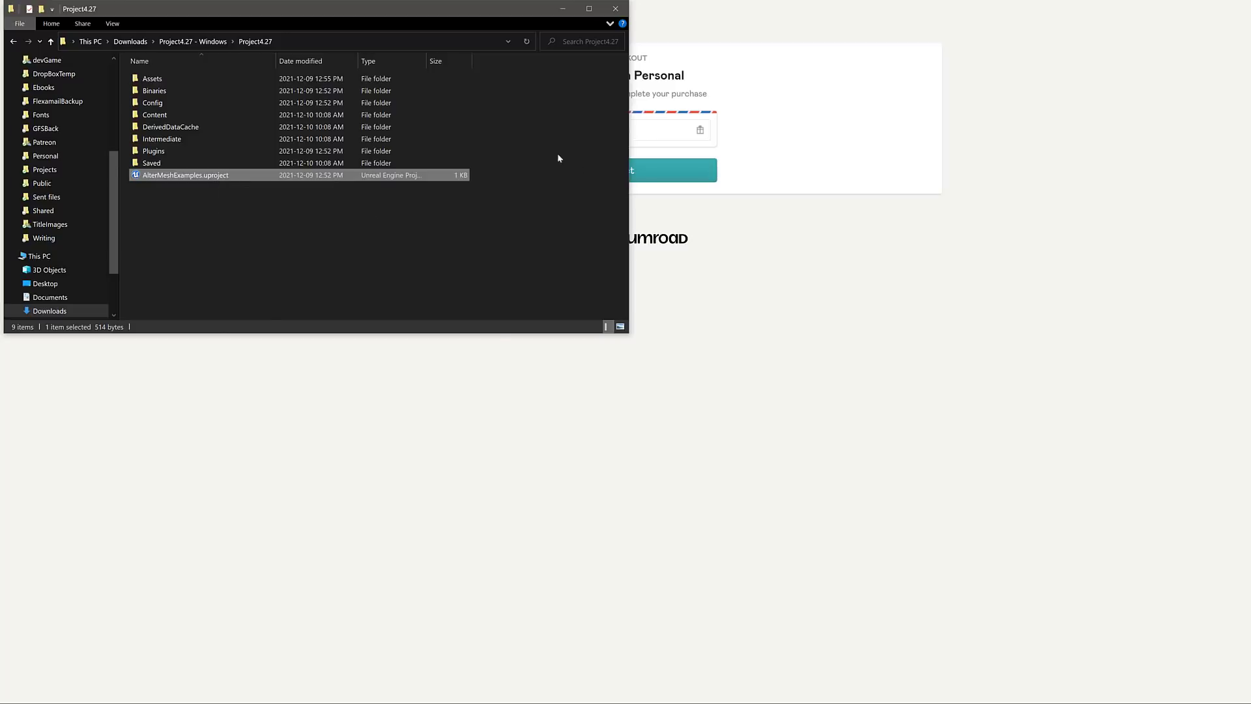
Step: Switch to the Unreal Editor with the AlterMeshExamples project's DemoMap loaded
key("alt+Tab")
key("alt+Tab")
key("alt+Tab")
key("alt+Tab")
key("alt+Tab")
key("alt+Tab")
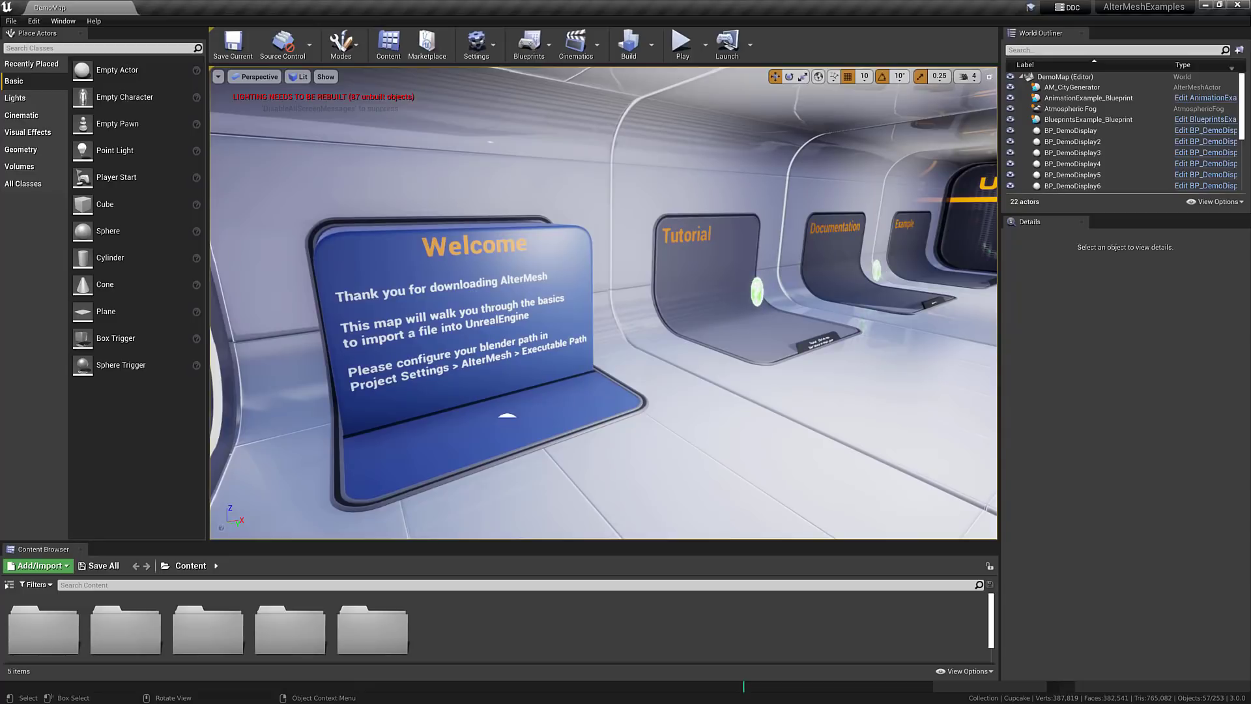
Step: Inspect the Tutorial and Documentation markers in the demo room and look over the AlterMesh website before returning to the Unreal Editor
left_click(758, 292)
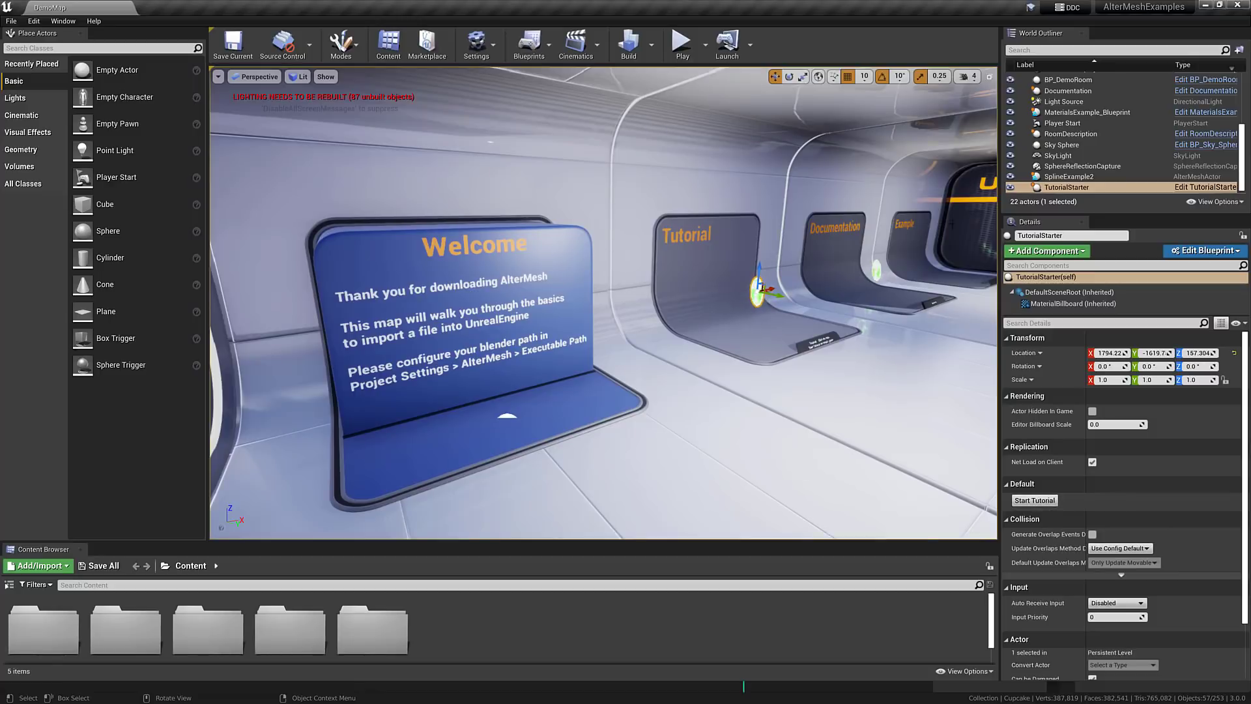
left_click(878, 272)
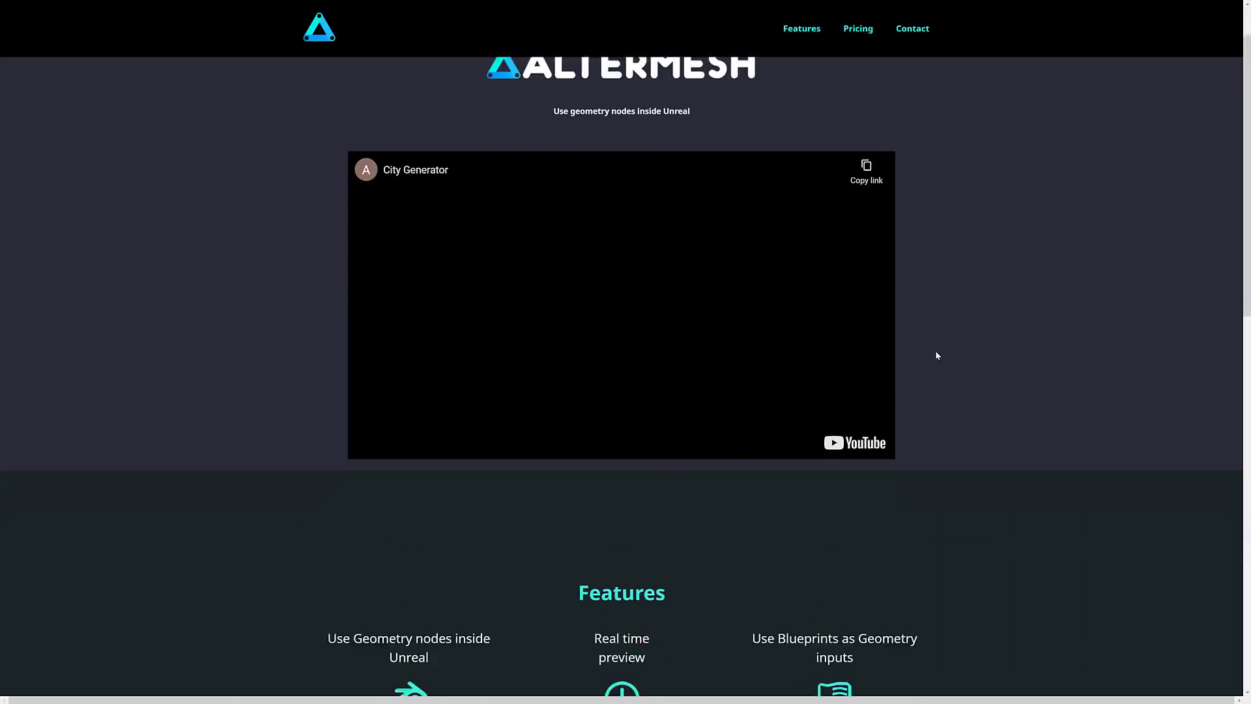
scroll(936, 350, "up", 7)
scroll(936, 346, "down", 14)
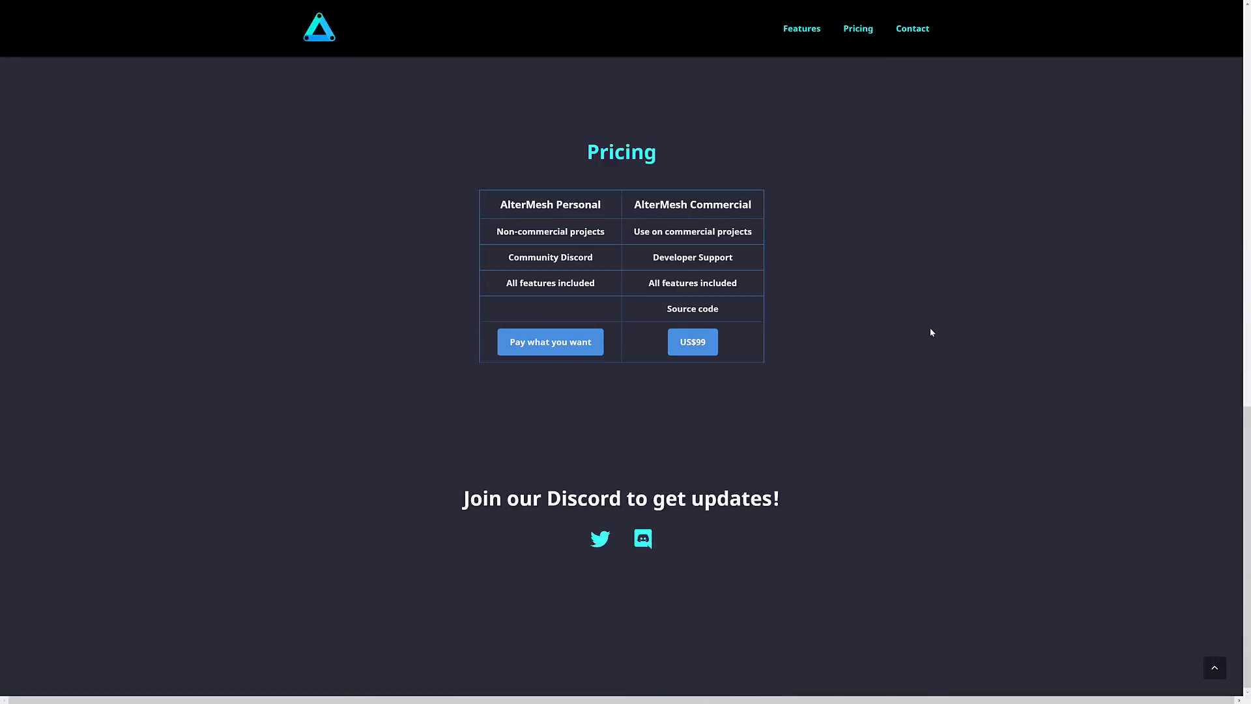
scroll(931, 333, "up", 14)
key("alt+Tab")
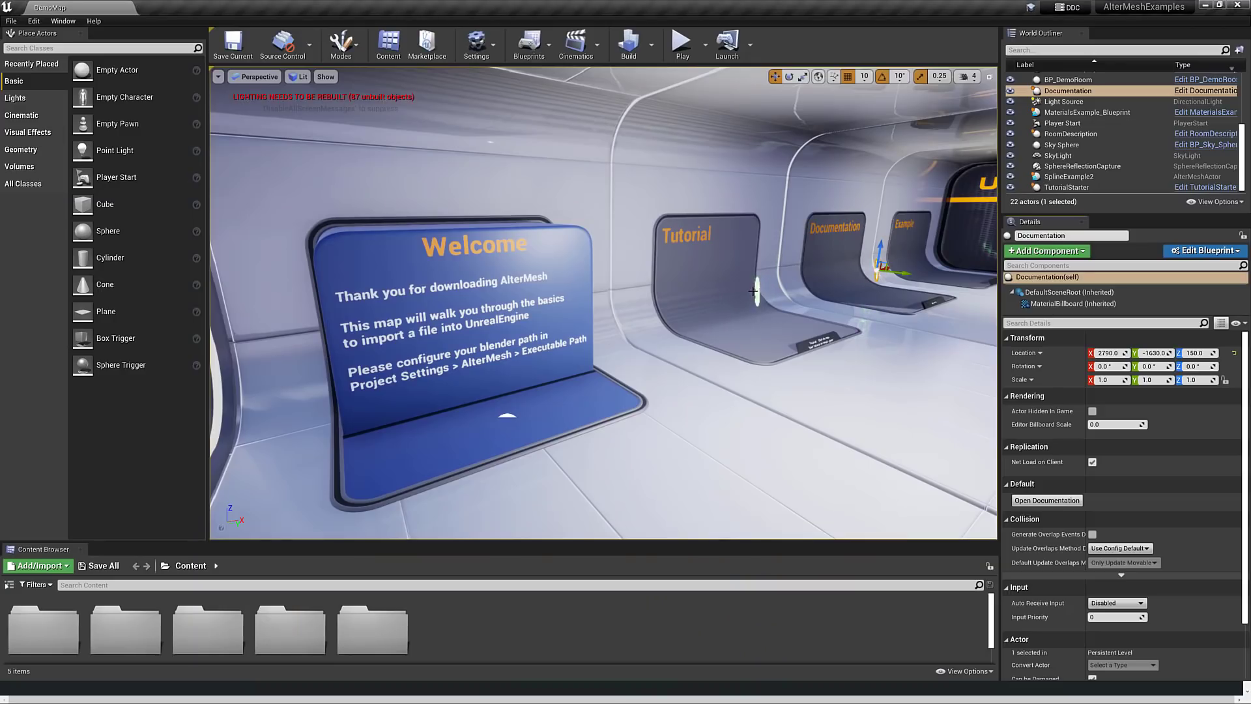
left_click(756, 292)
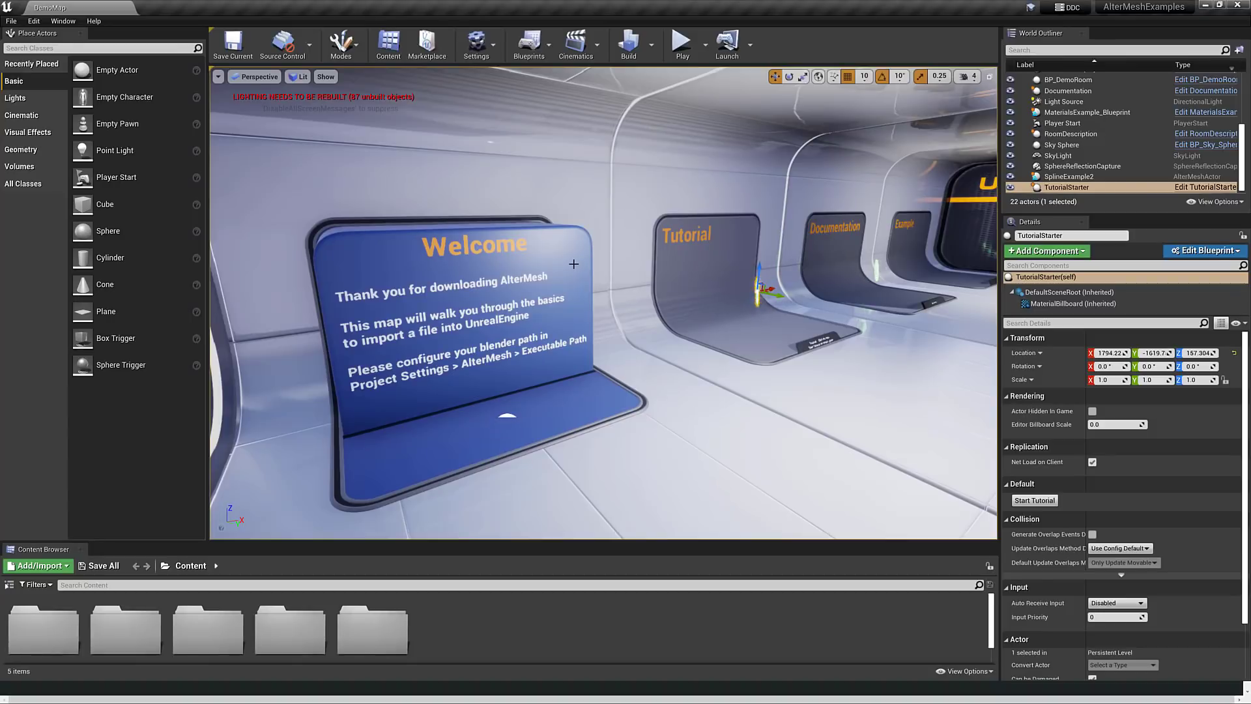
Step: Open the AlterMesh plugin page in the Project Settings and move the settings window clear of the demo room
left_click(479, 45)
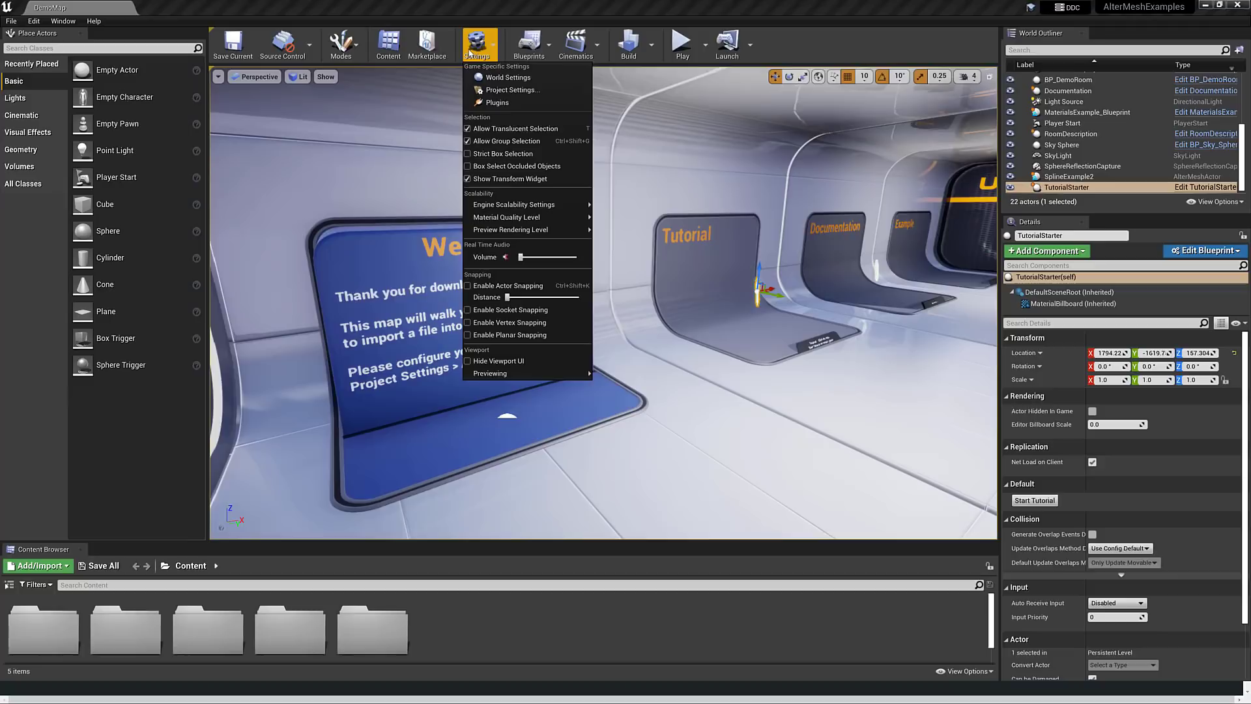
left_click(510, 90)
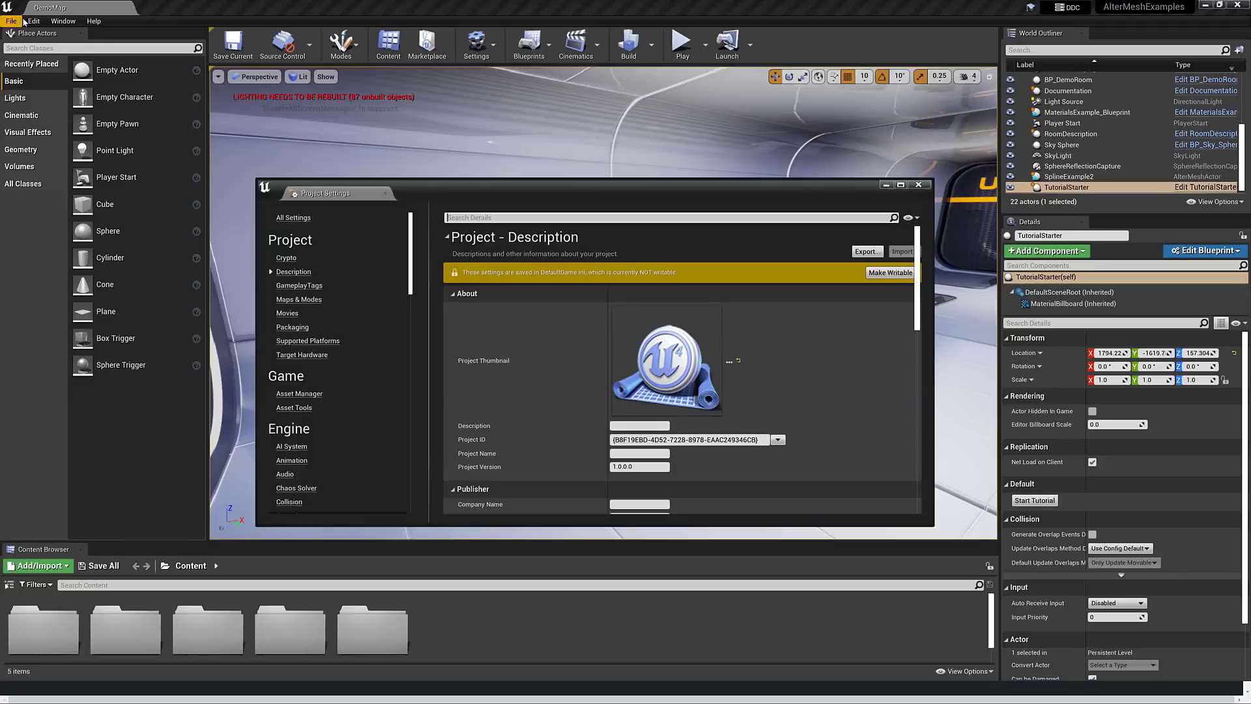
scroll(351, 331, "down", 10)
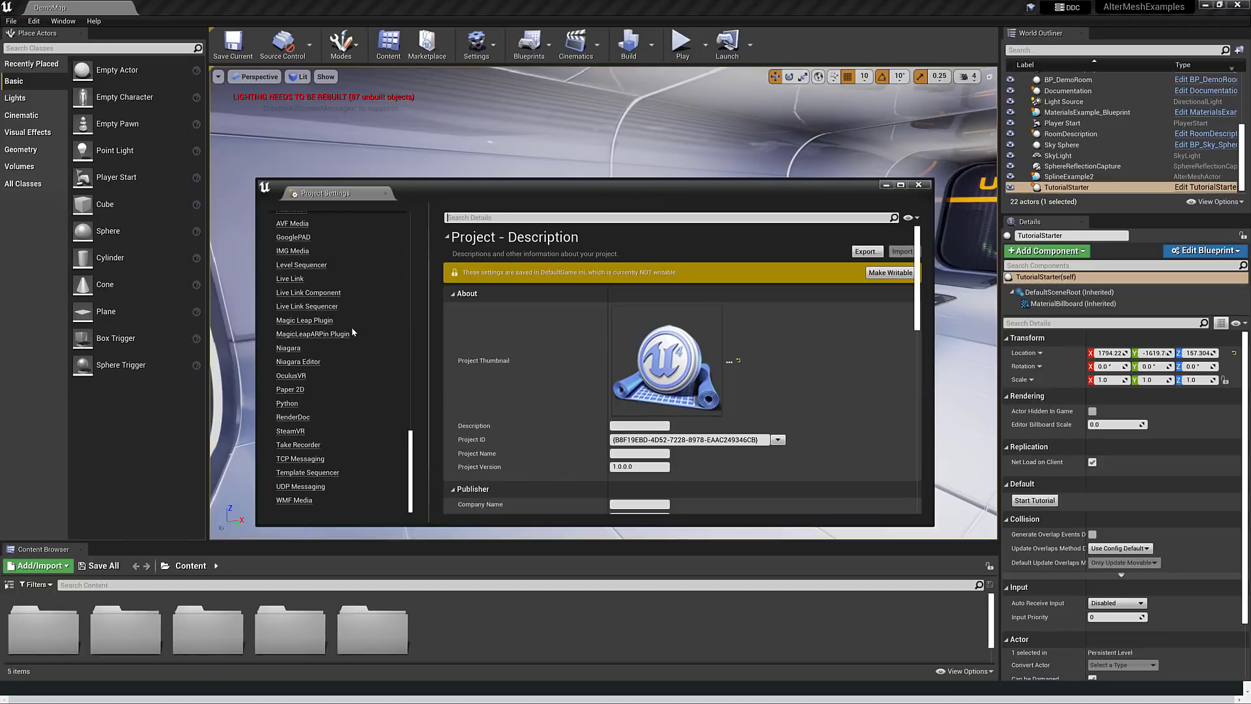
scroll(350, 327, "up", 1)
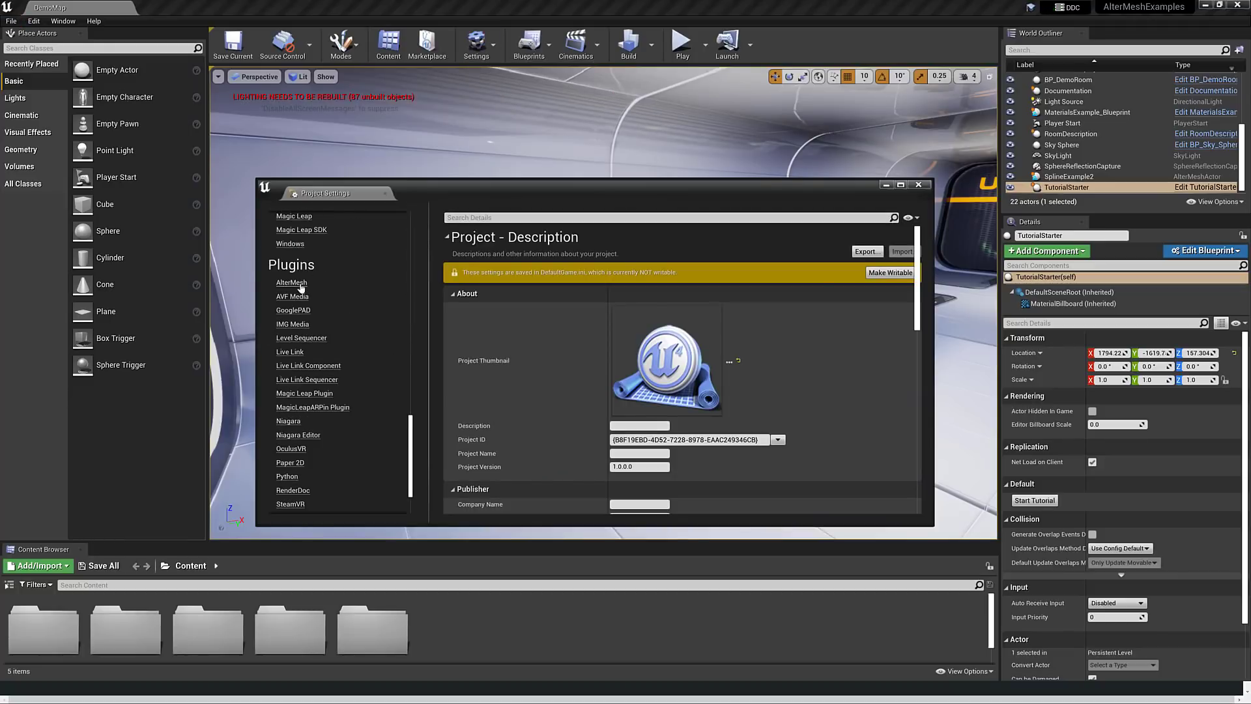
left_click(292, 283)
left_click_drag(742, 191, 572, 167)
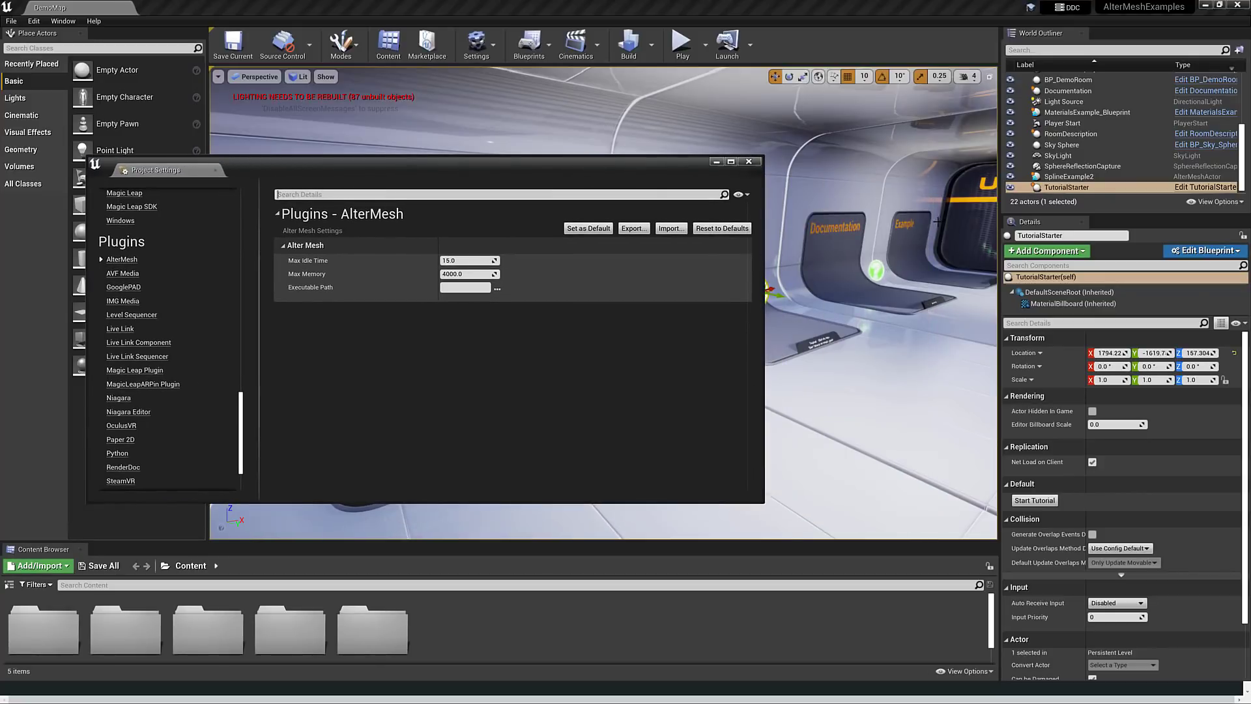
Step: Set the AlterMesh Executable Path to blender.exe in the downloaded blender-3.0.0-stable folder and close the Project Settings
left_click(496, 289)
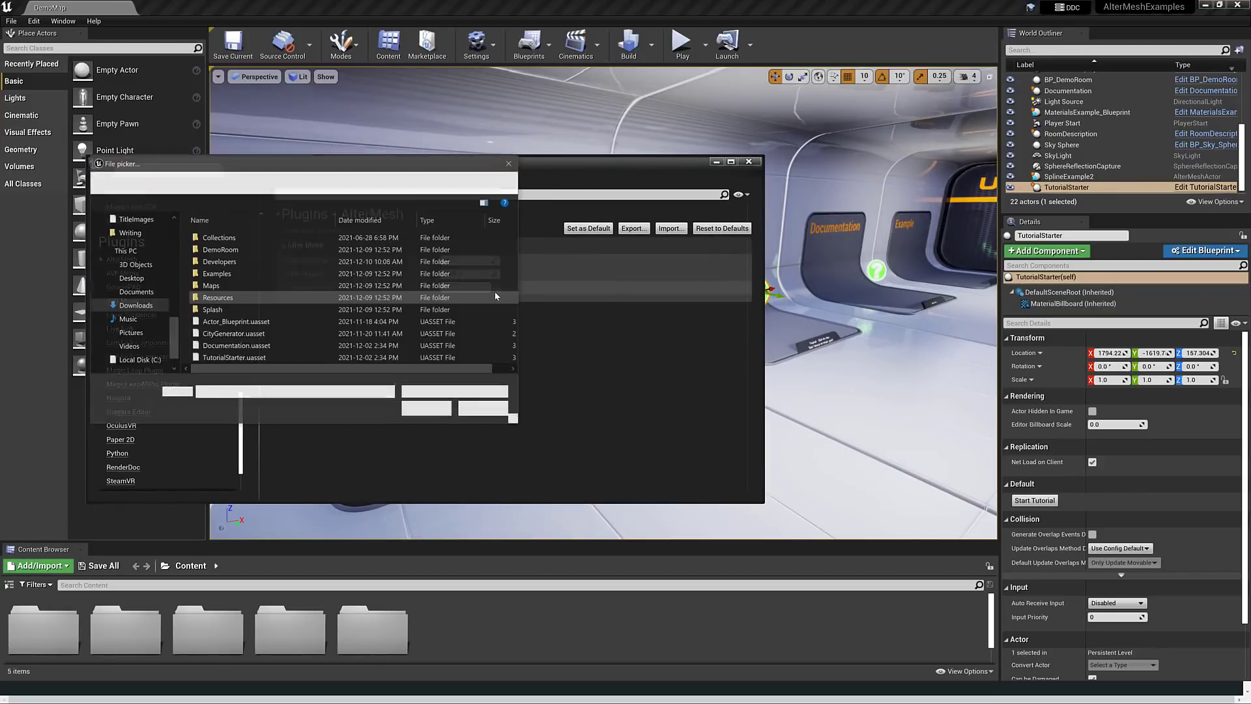
left_click(135, 306)
scroll(262, 295, "down", 1)
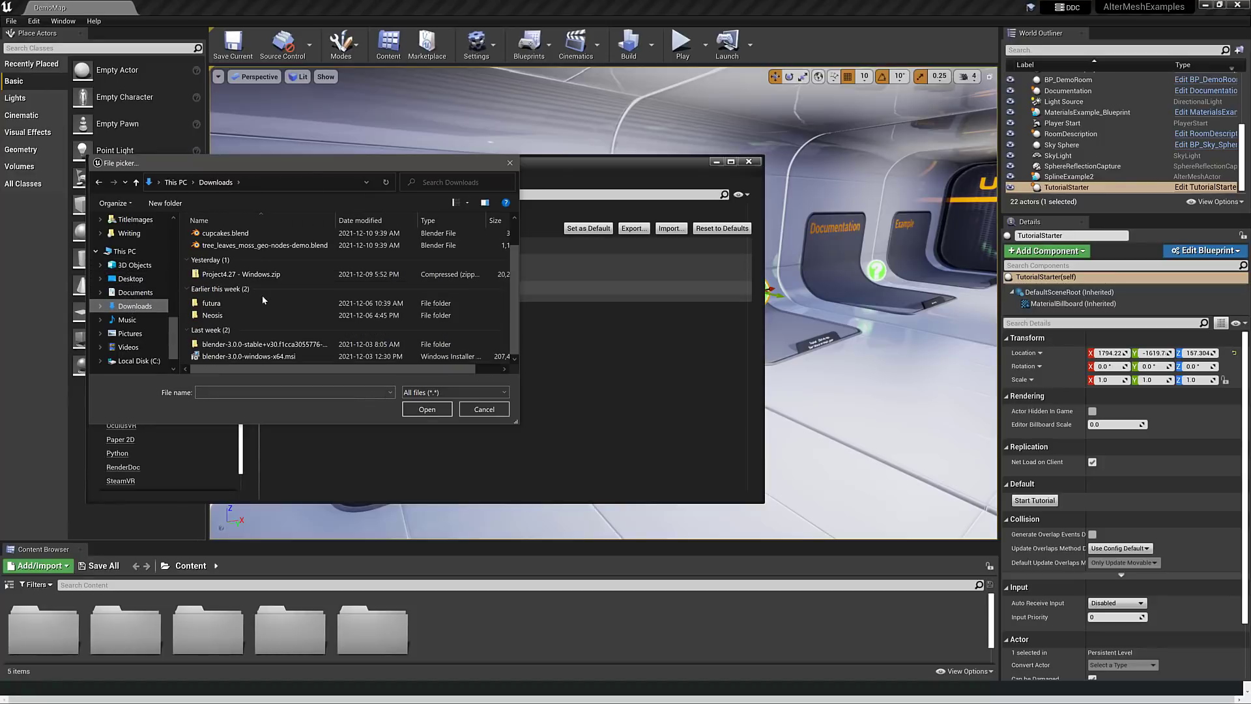
left_click(262, 344)
double_click(262, 344)
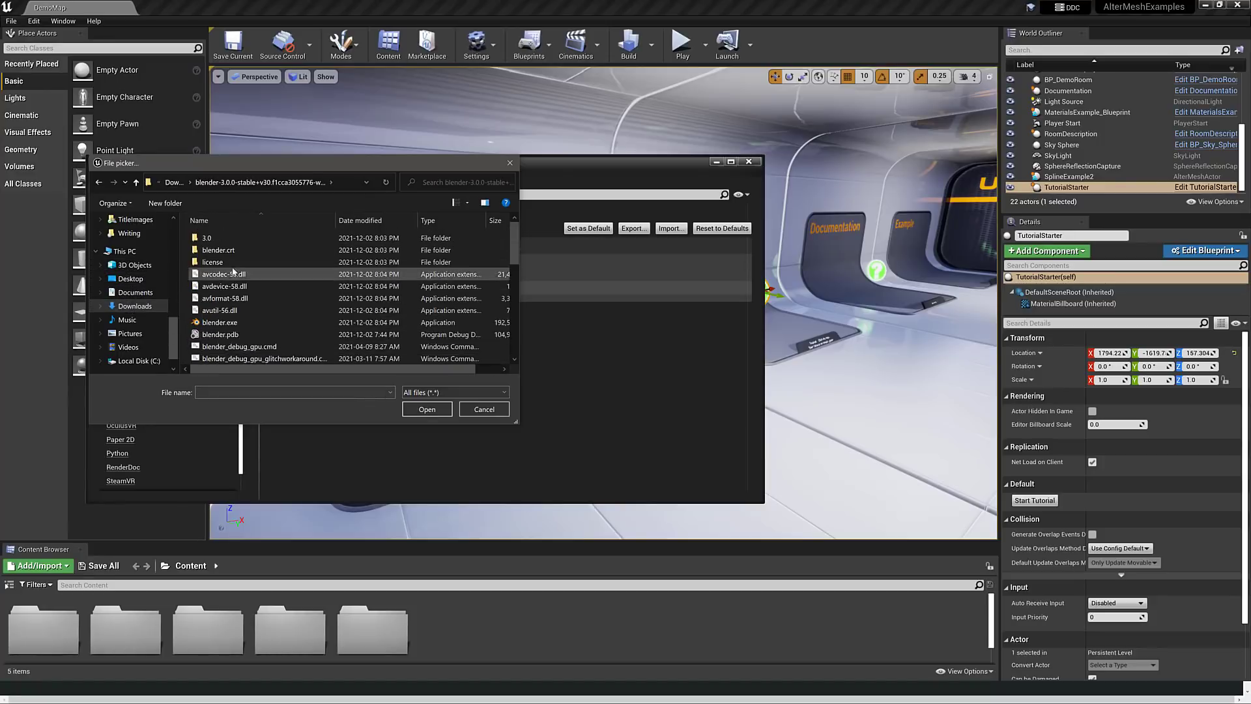
double_click(252, 322)
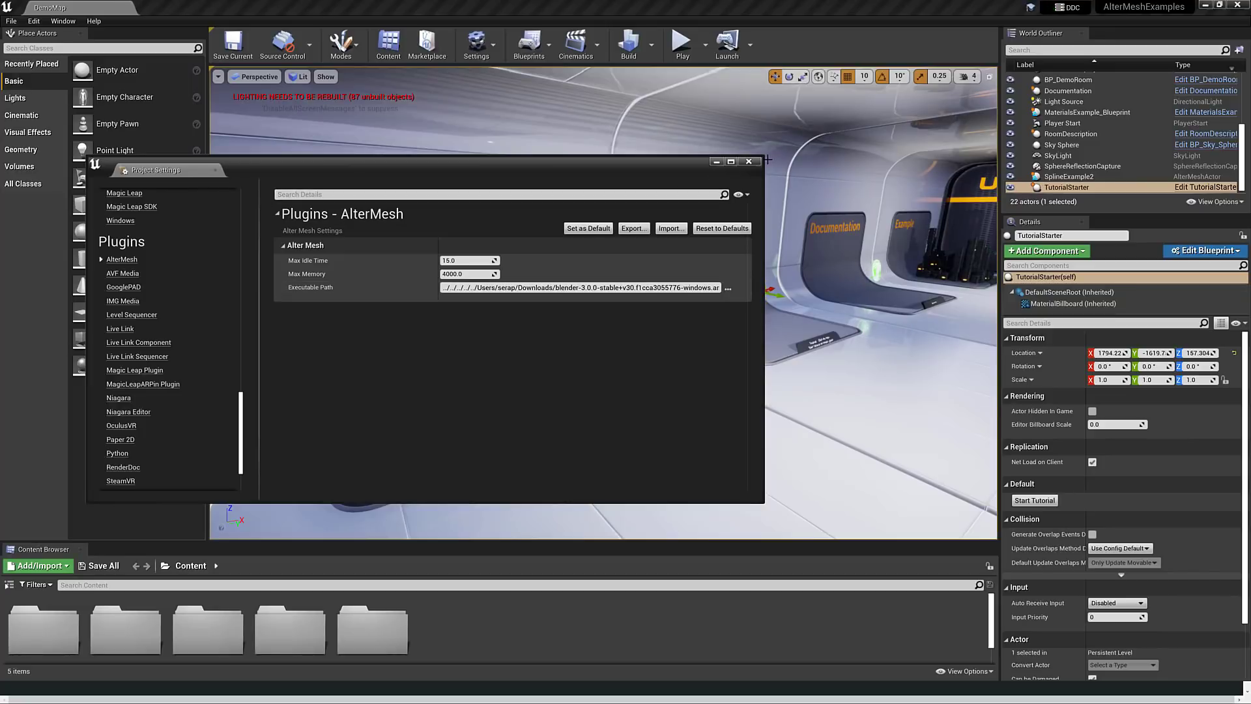
left_click(749, 161)
Step: Go to the Example display at the end of the demo room and select its AM_CityGenerator actor
key("d")
mouse_move(652, 351)
right_mouse_down()
mouse_move(805, 323)
mouse_move(662, 330)
right_mouse_up()
key("w")
key("w")
key("s")
key("w")
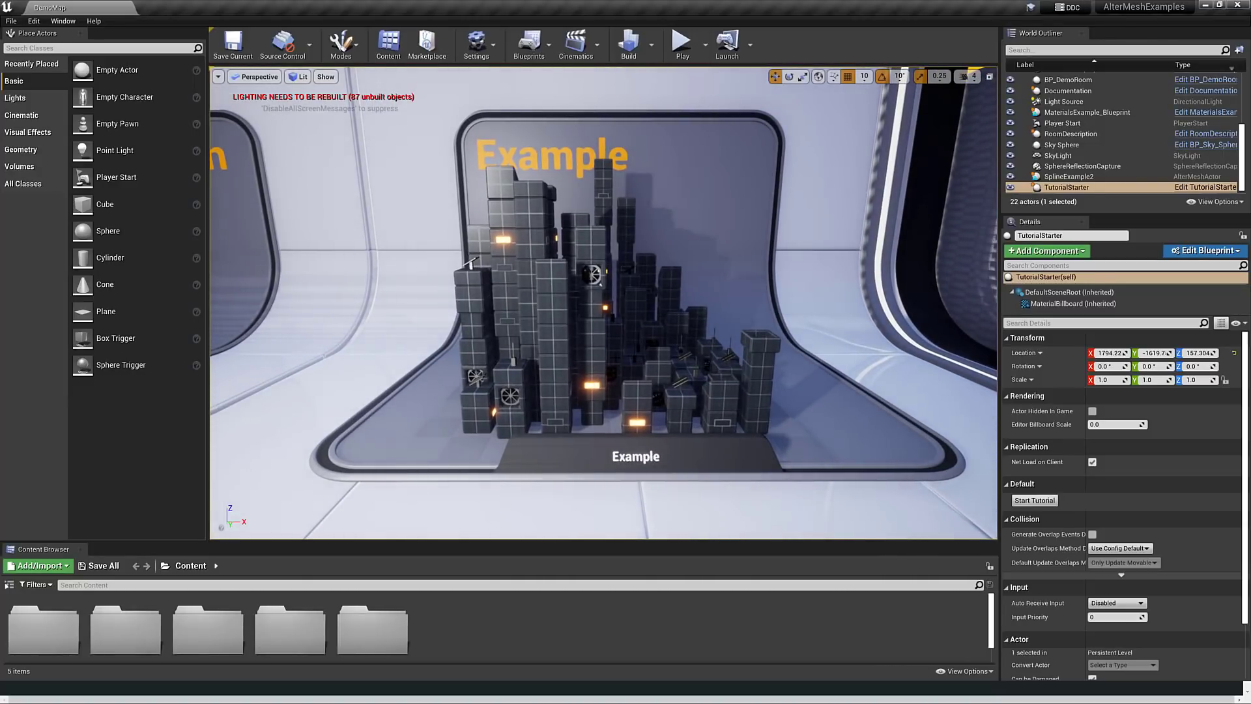
left_click(599, 281)
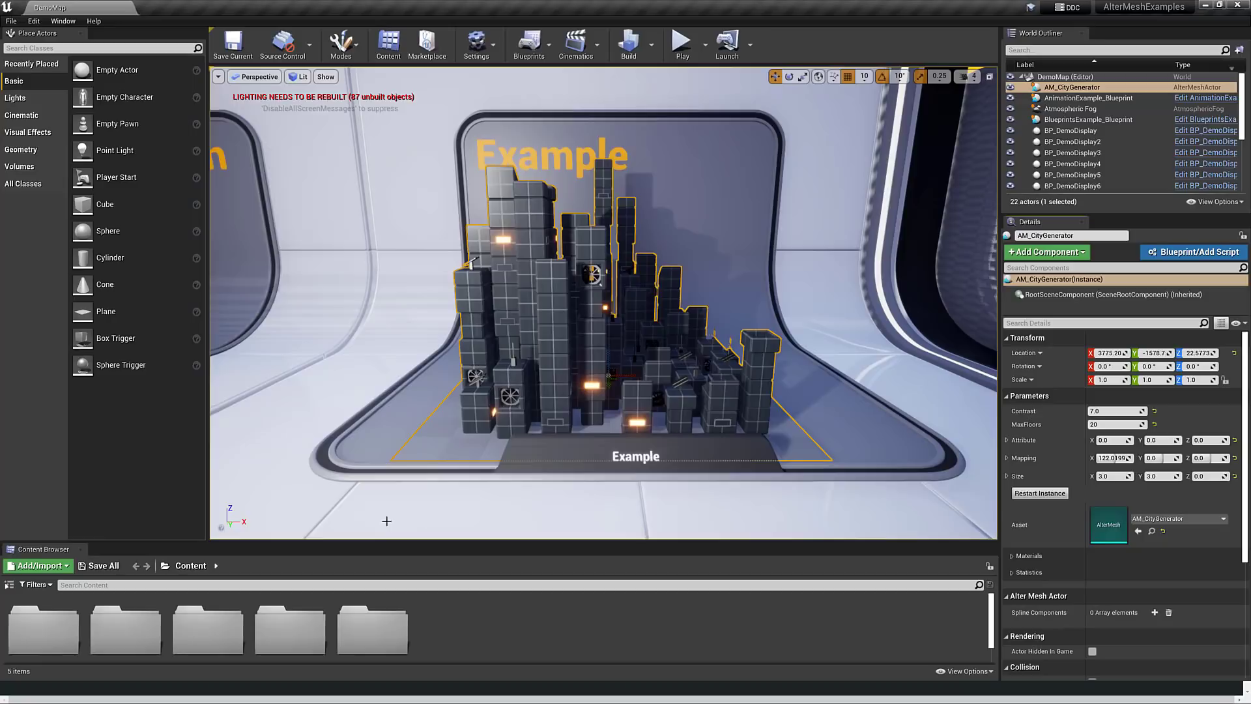
Step: Open the Examples/CityGenerator folder in an enlarged Content Browser and review the AM_CityGenerator asset's settings before closing its editor
left_click_drag(410, 540, 404, 420)
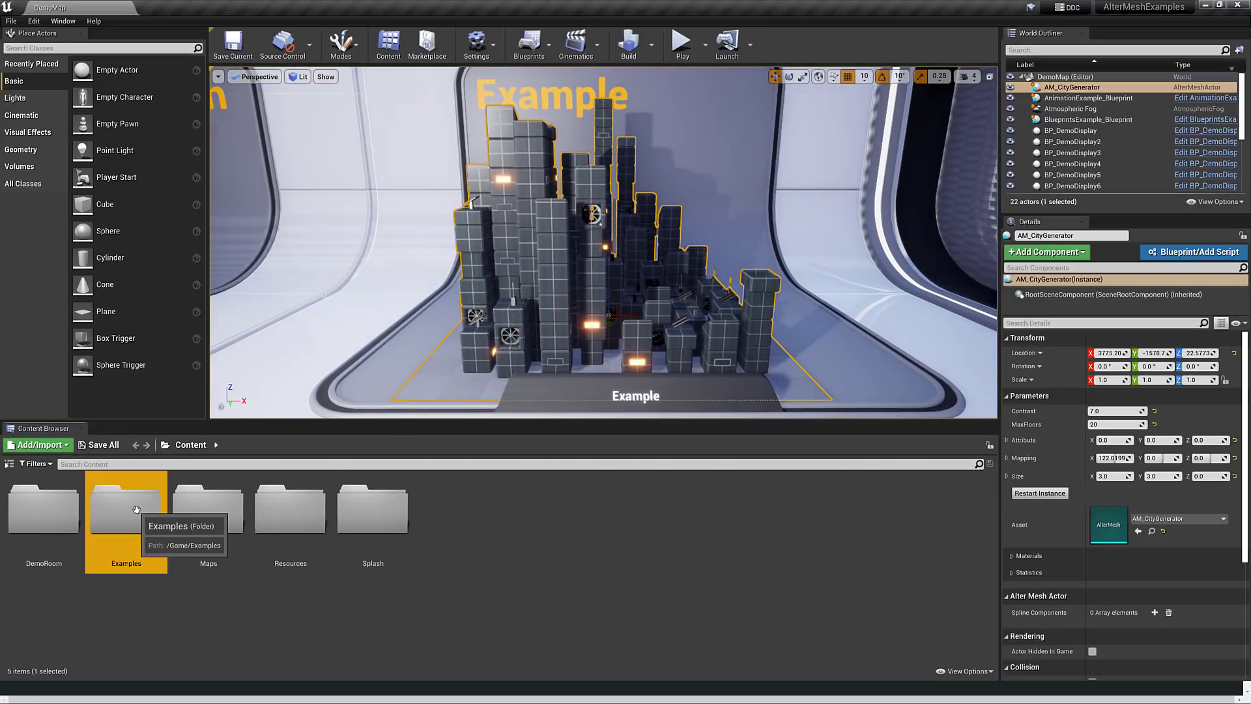
double_click(97, 524)
left_click(47, 504)
double_click(47, 503)
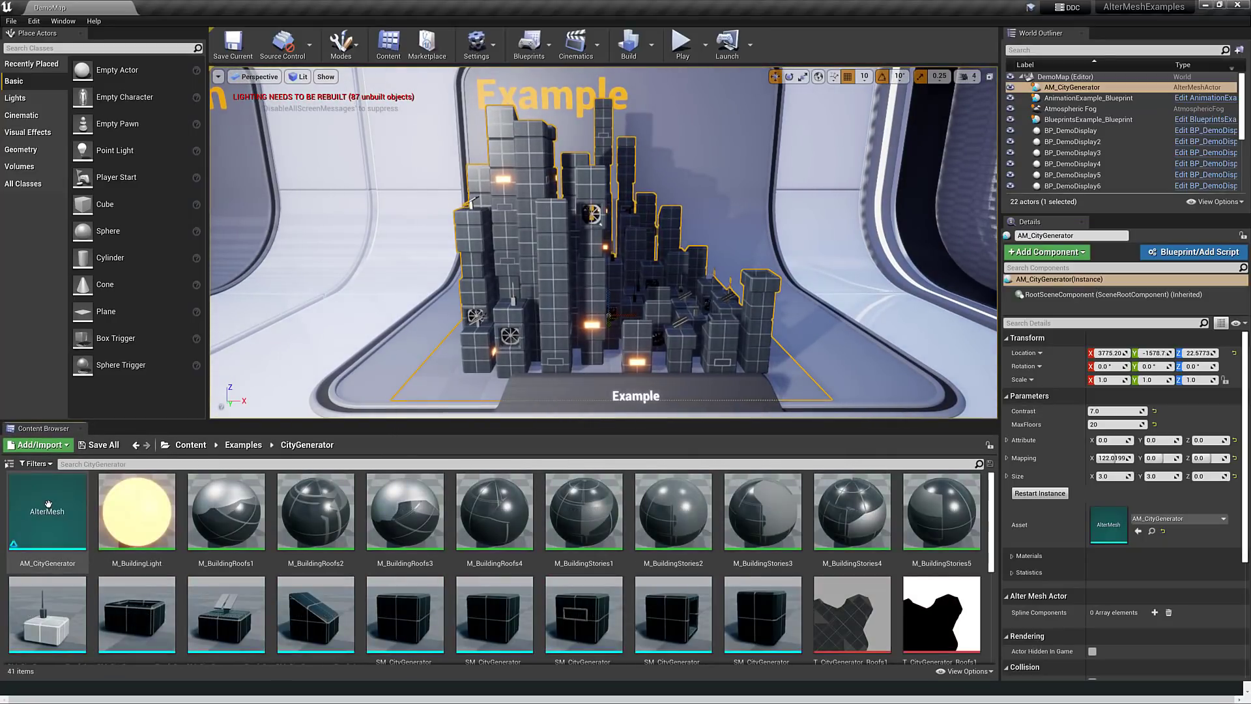
double_click(48, 504)
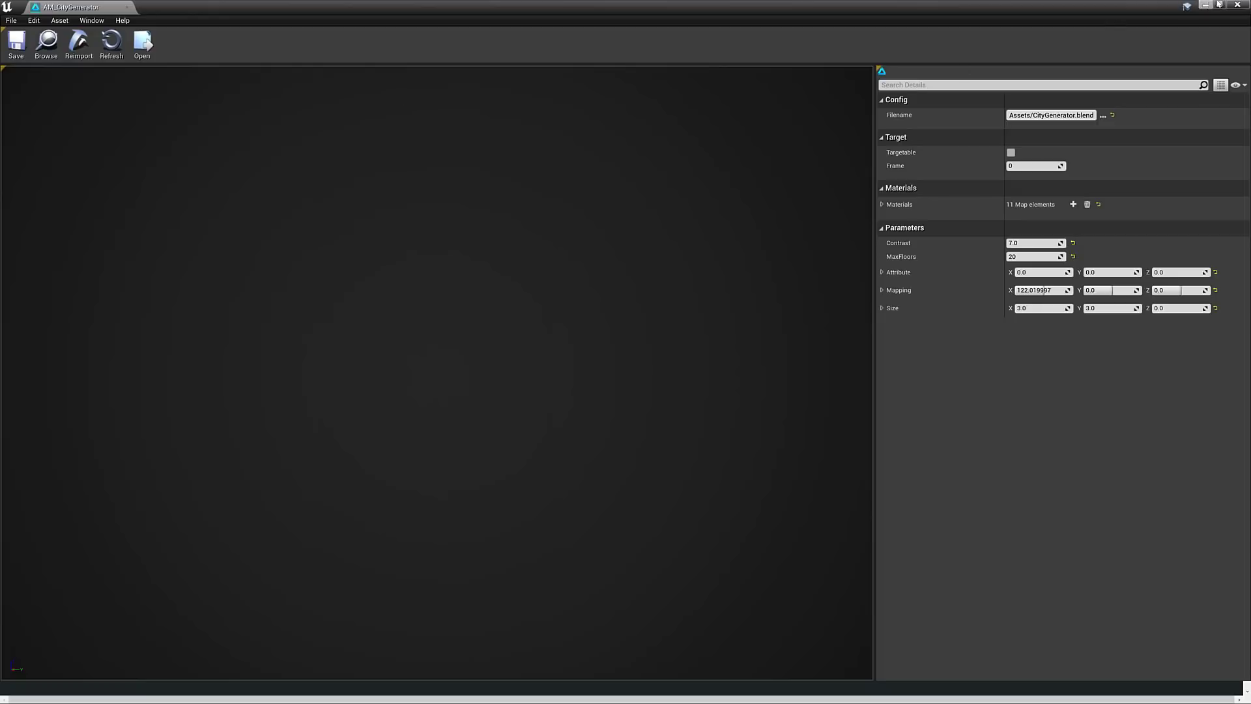
left_click(1241, 6)
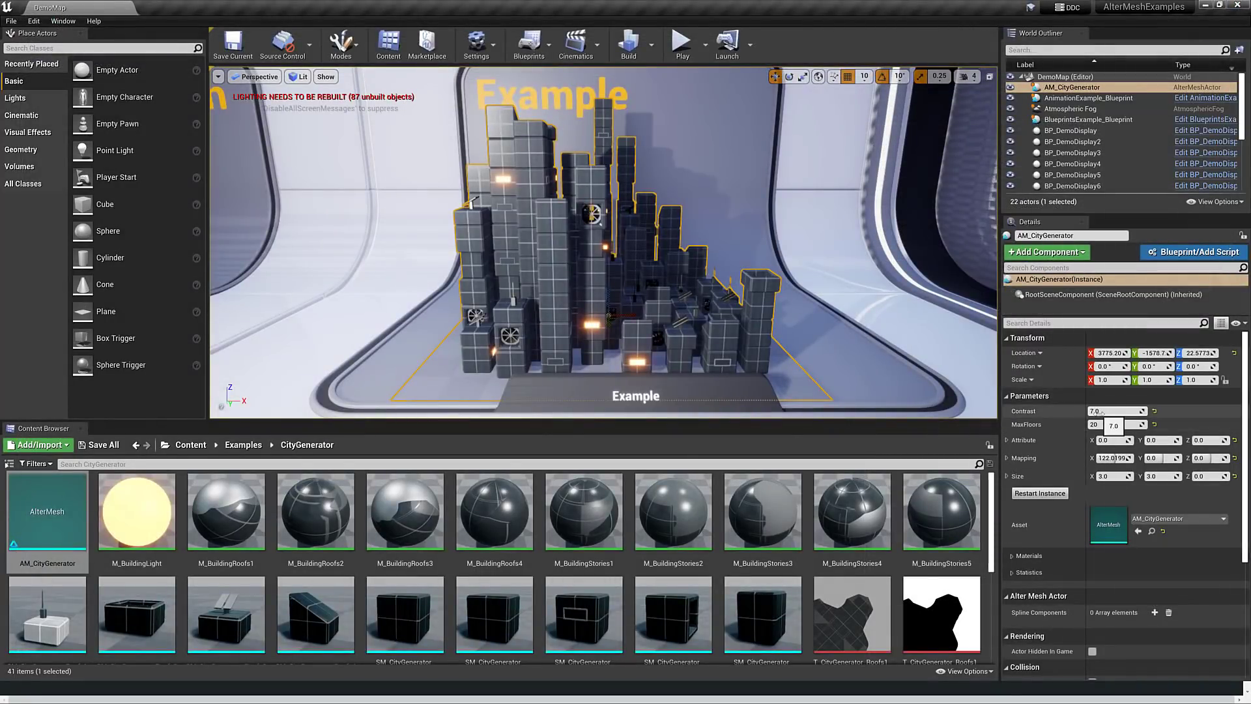
Step: Set the city generator's MaxFloors to 30 and its Size X to 6
scroll(873, 305, "down", 3)
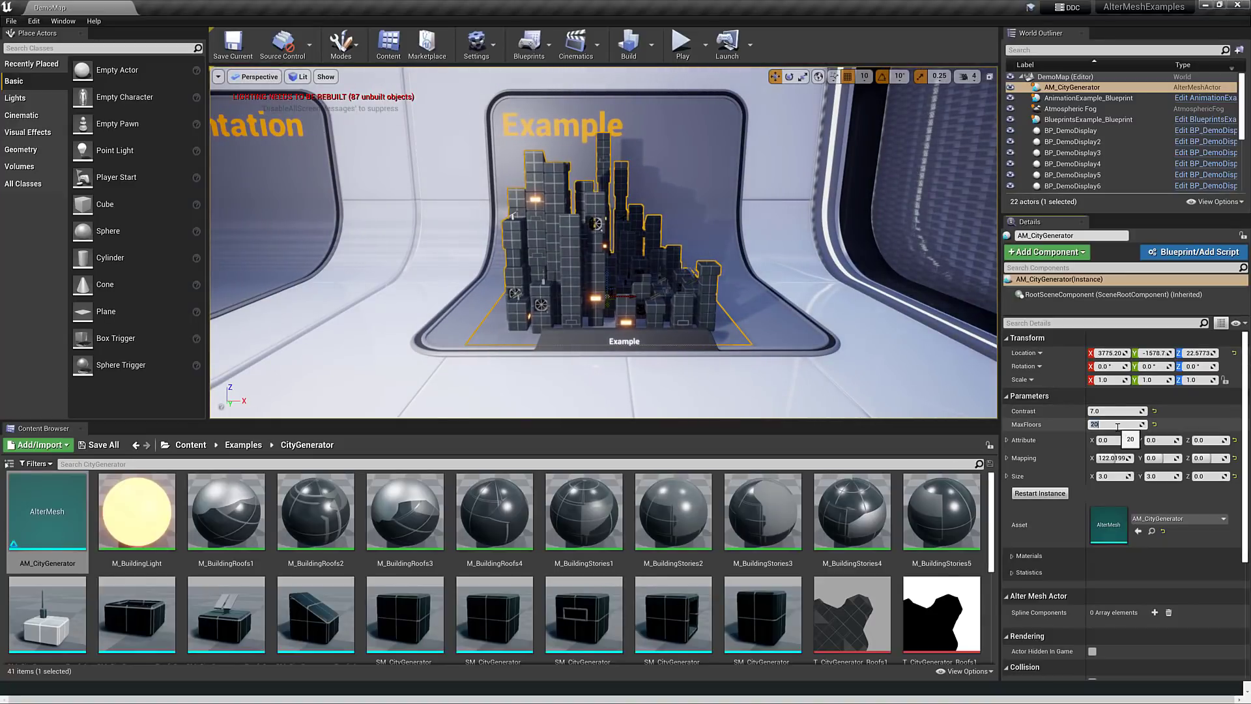
key("Return")
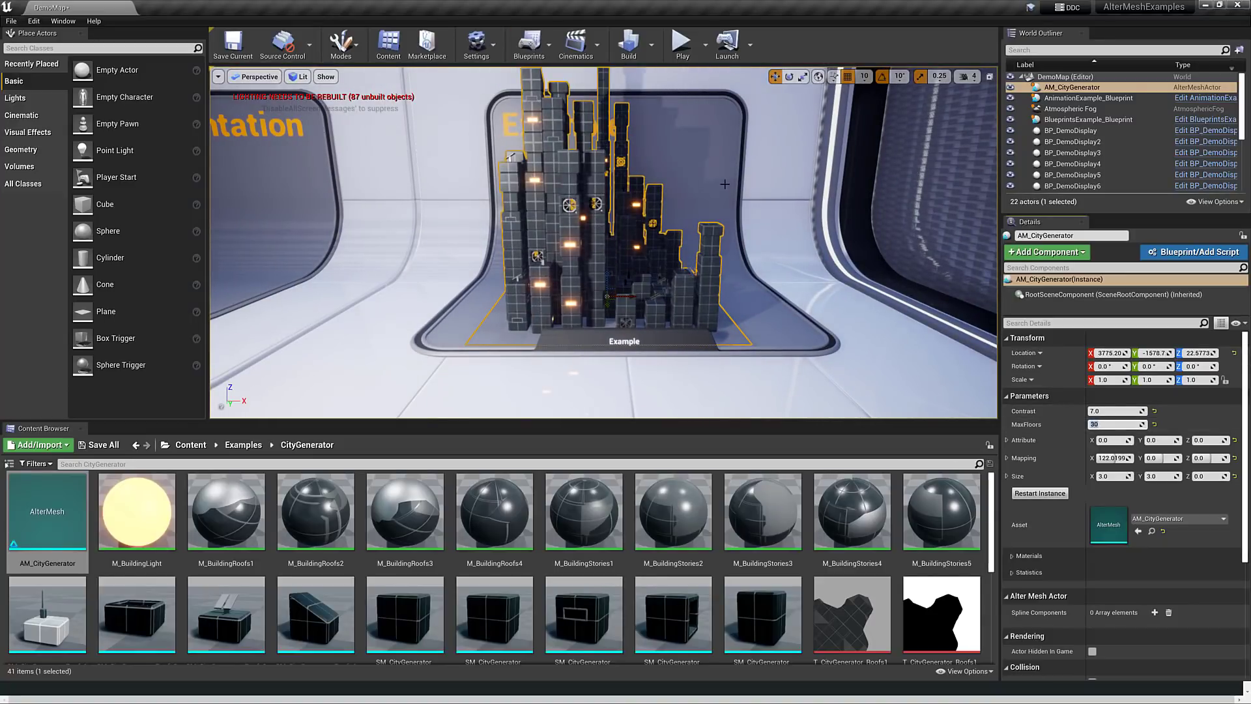
left_click(1116, 476)
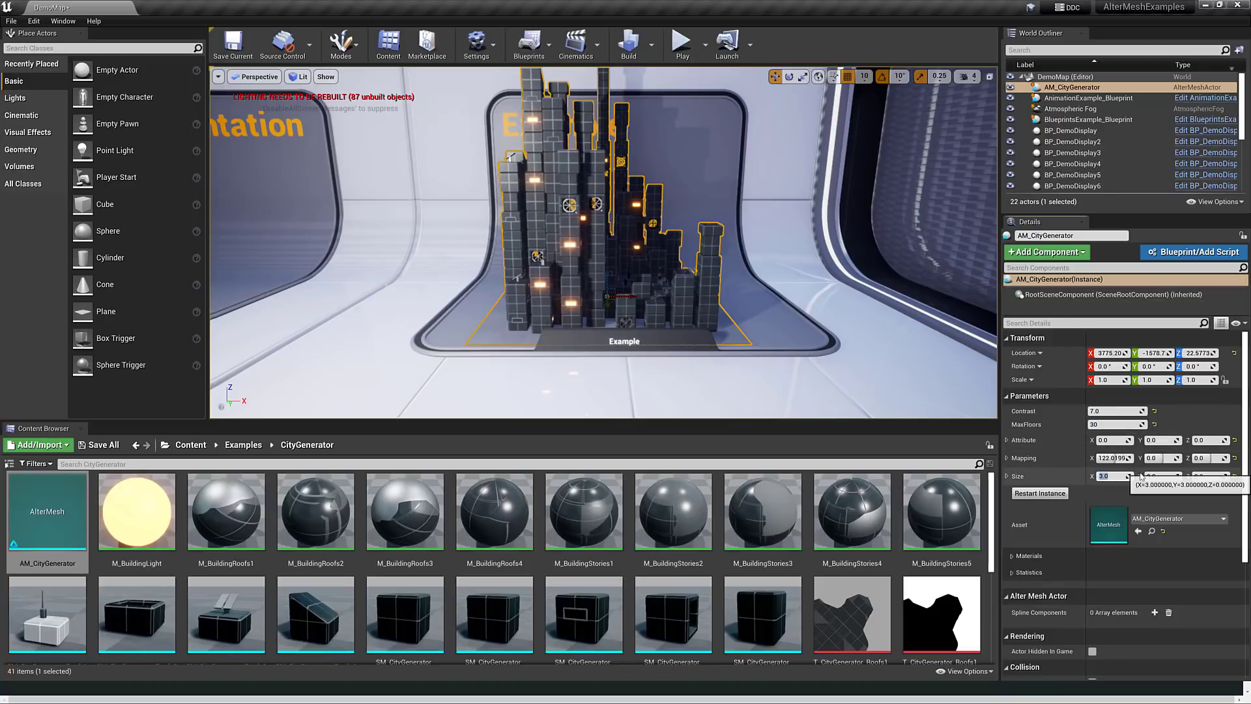
type("6")
left_click(1162, 476)
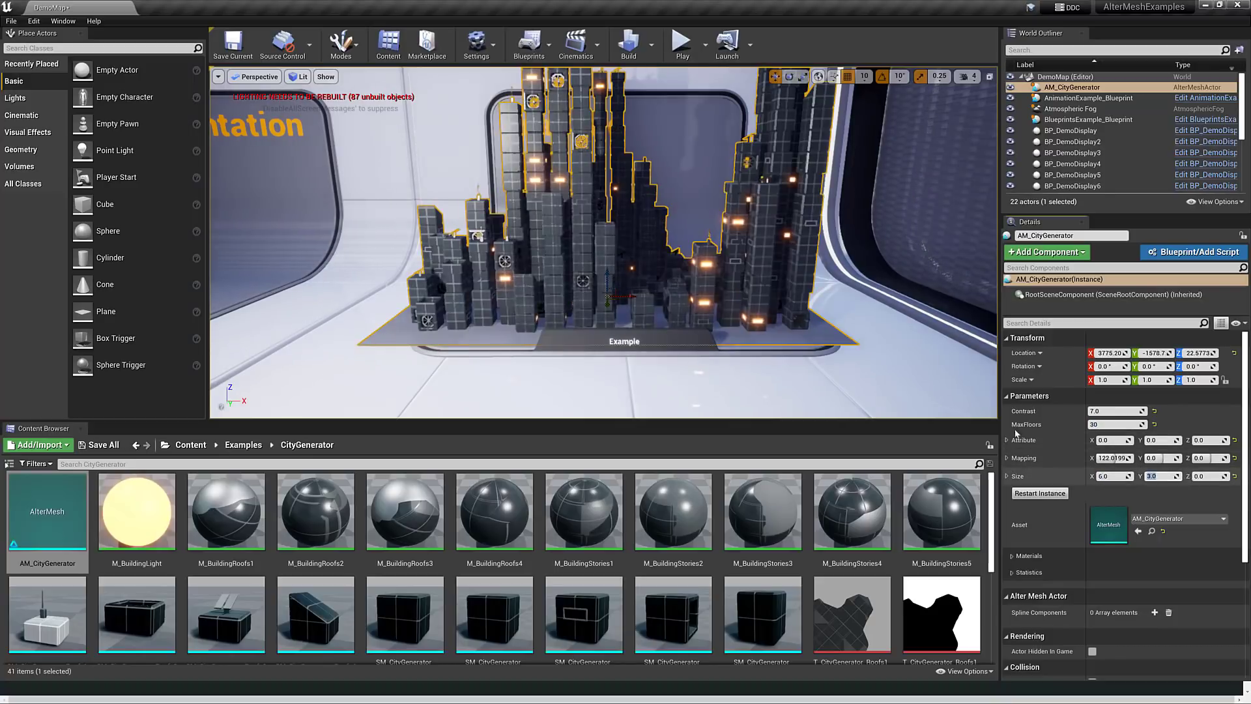
scroll(770, 343, "down", 2)
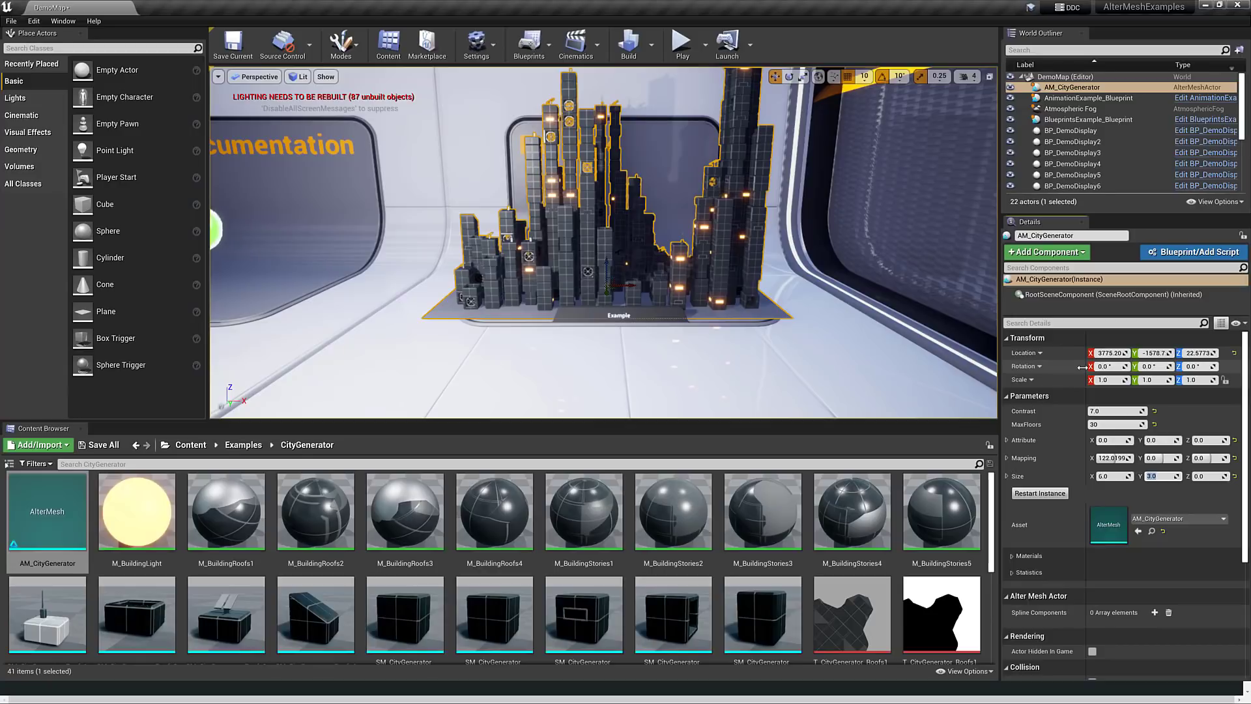
Step: Restart the AM_CityGenerator instance
left_click(1044, 498)
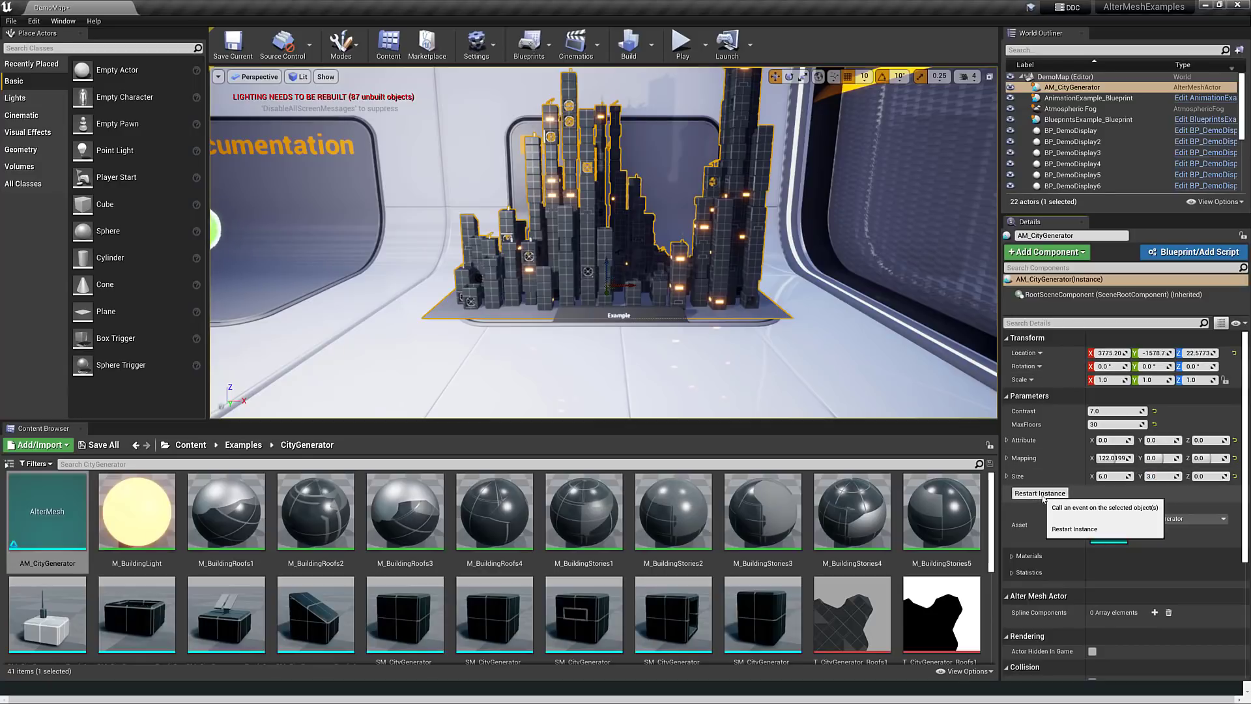
left_click(1042, 497)
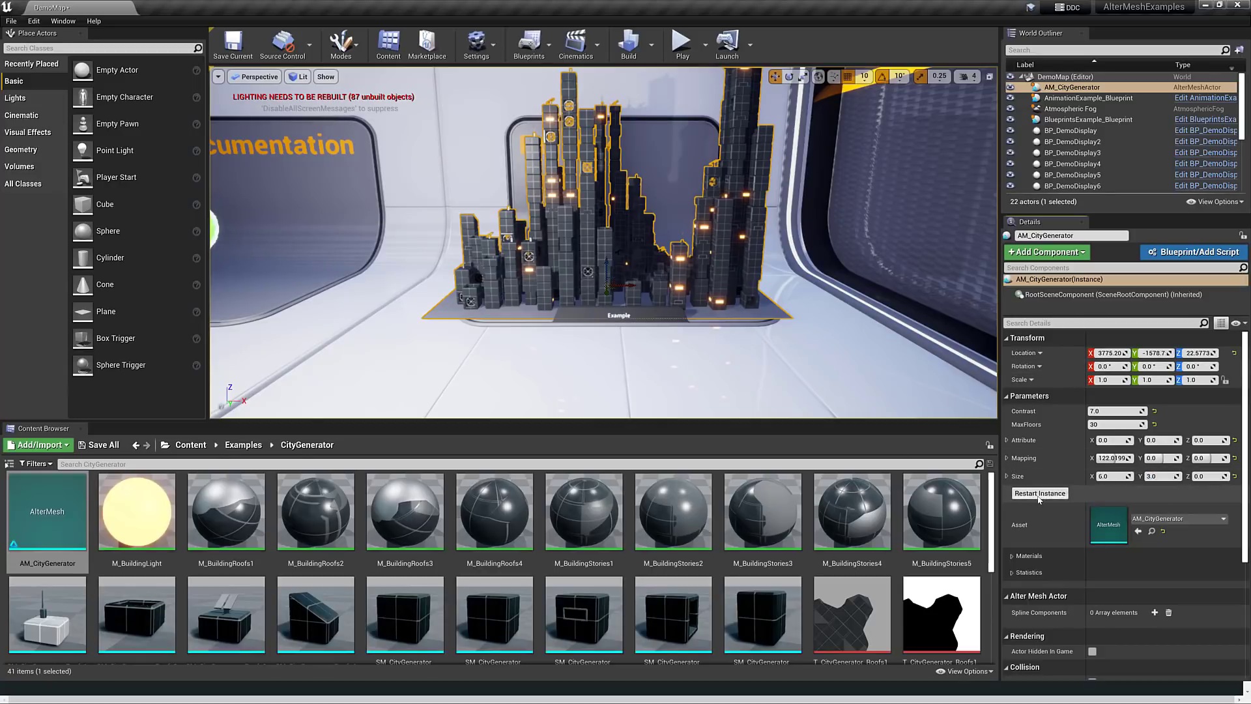
left_click(1041, 496)
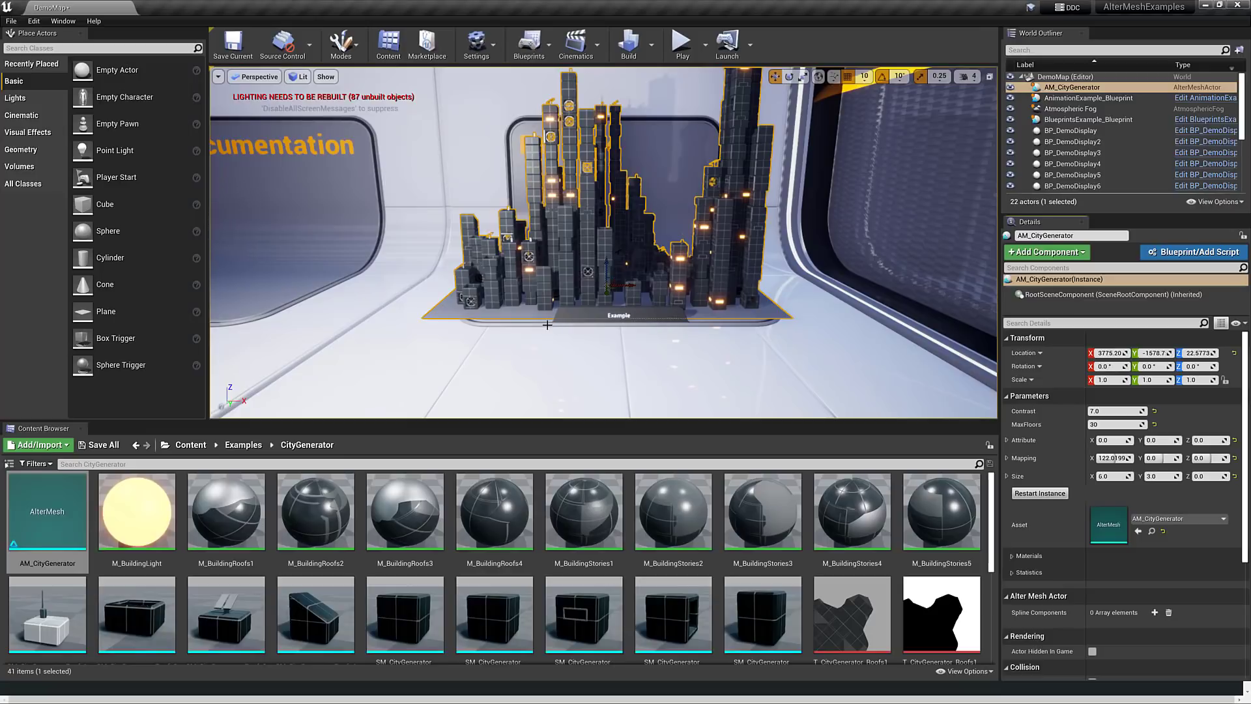
Step: Place a second AM_CityGenerator from the CityGenerator folder on the floor in front of the Example display
right_click_drag(302, 369, 313, 384)
left_click_drag(66, 506, 512, 357)
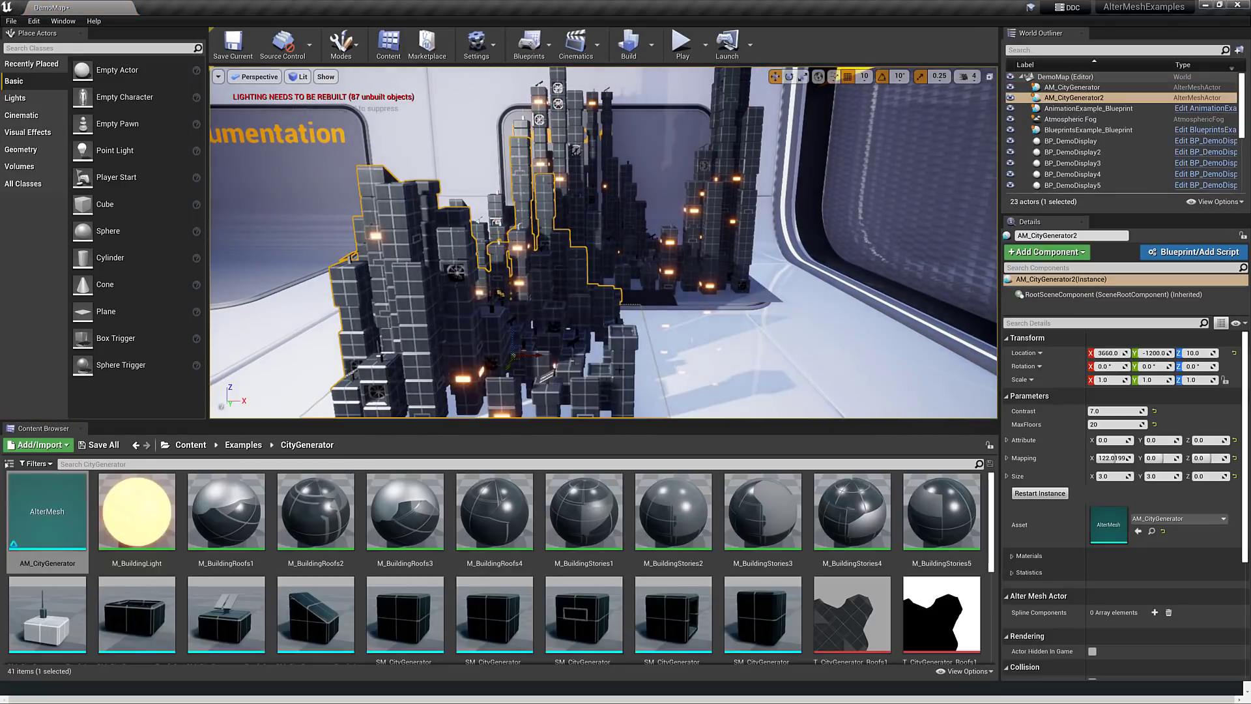
scroll(700, 352, "down", 4)
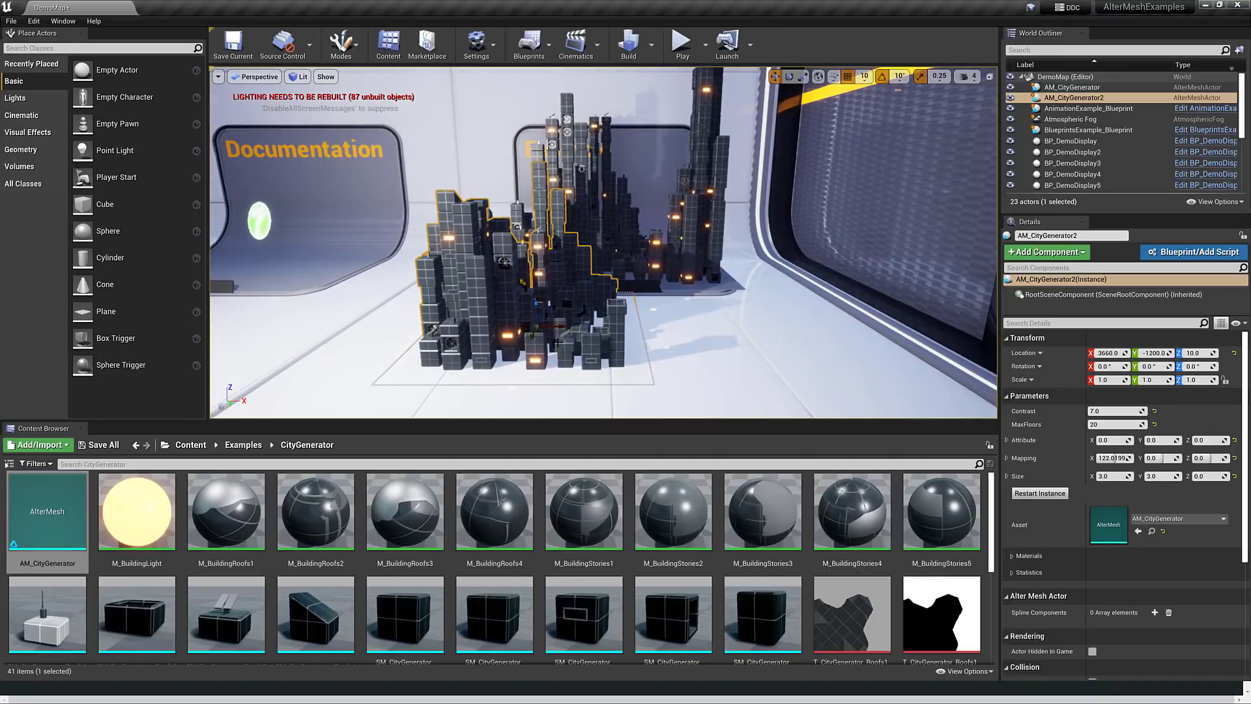
Step: Set the second city generator's MaxFloors to 10
left_click(1113, 424)
type("10")
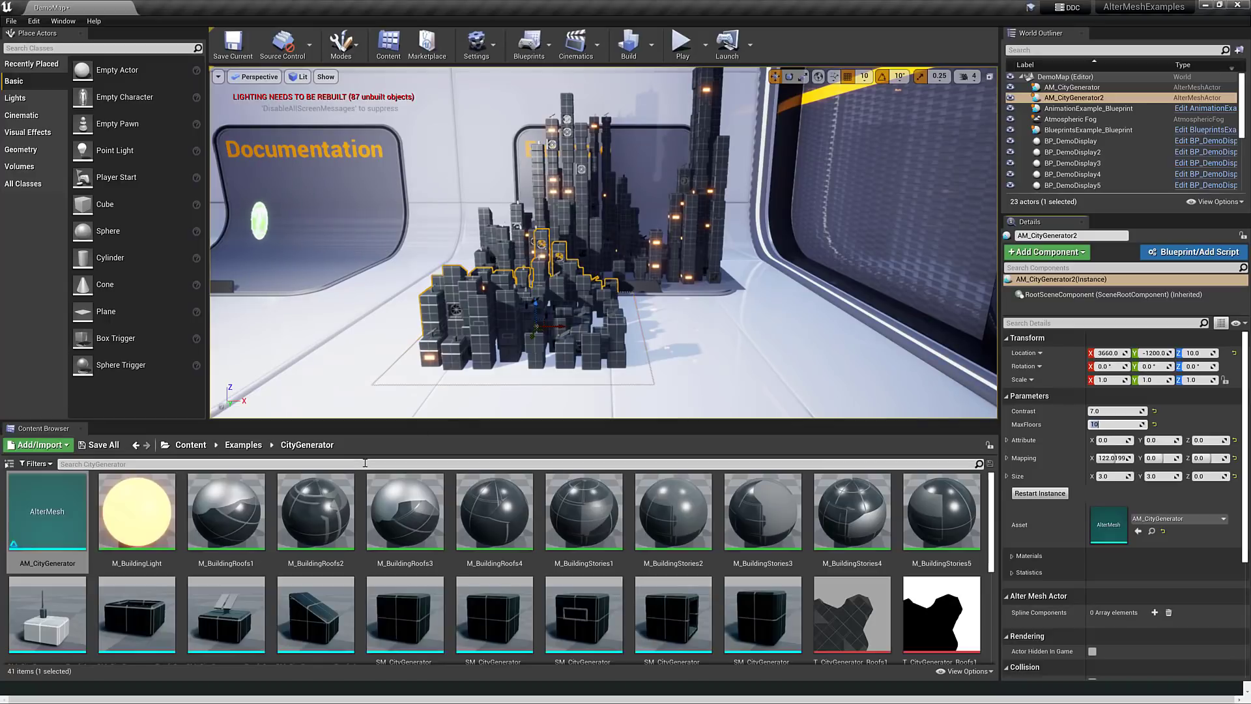
left_click_drag(378, 421, 378, 420)
Step: Select the spline mesh in the Spline display and return the Content Browser to the Examples folder
key("d")
right_click_drag(603, 243, 612, 244)
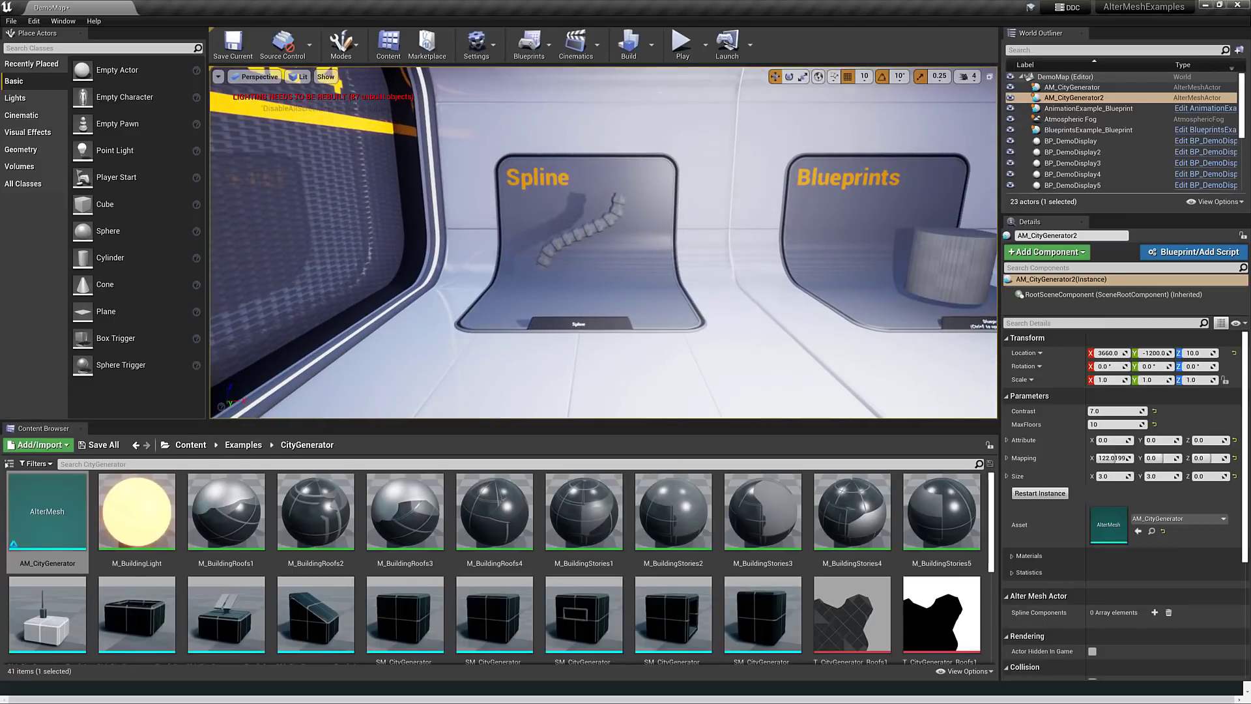
left_click(595, 221)
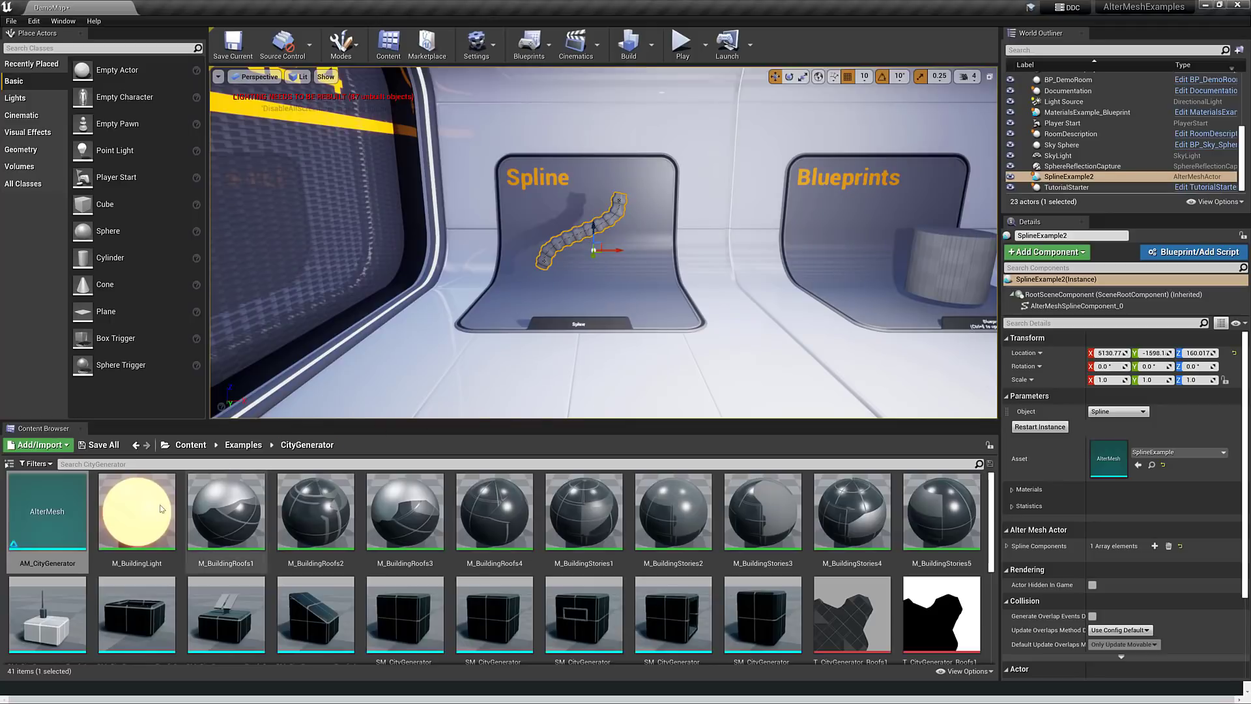
left_click(258, 451)
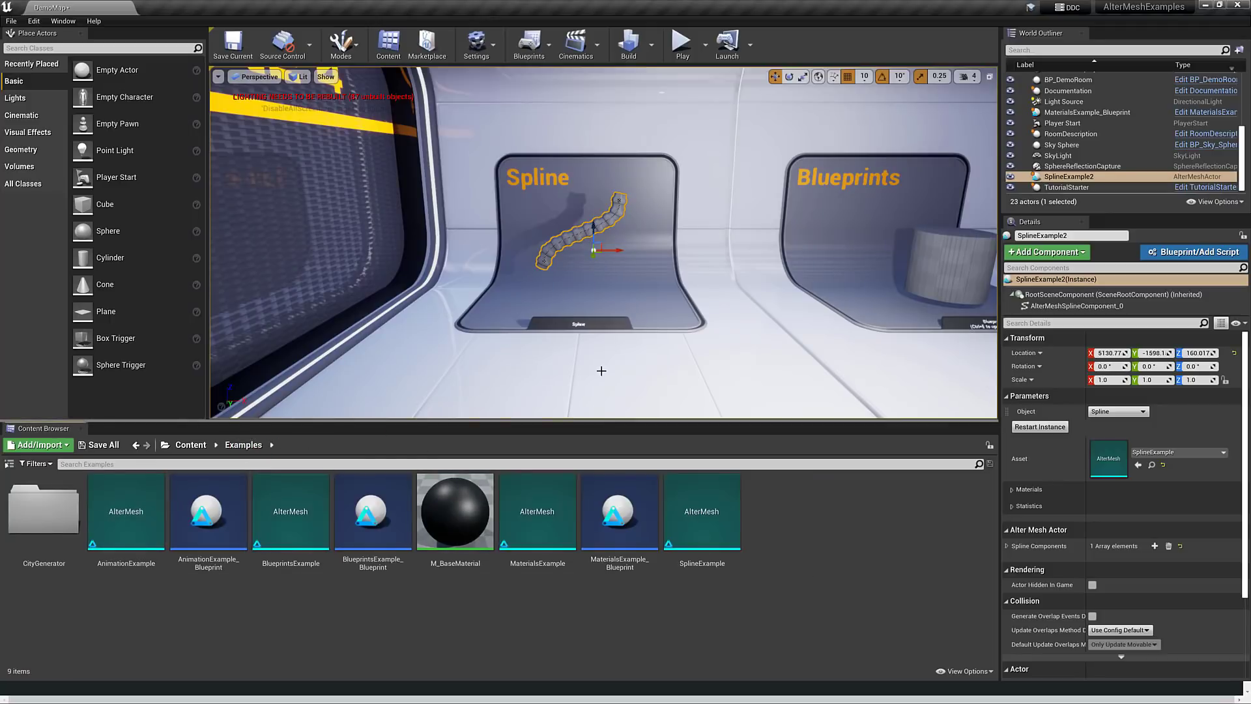
Step: Add a spline point near the middle of the spline example and move it down to bend the mesh
right_click(585, 230)
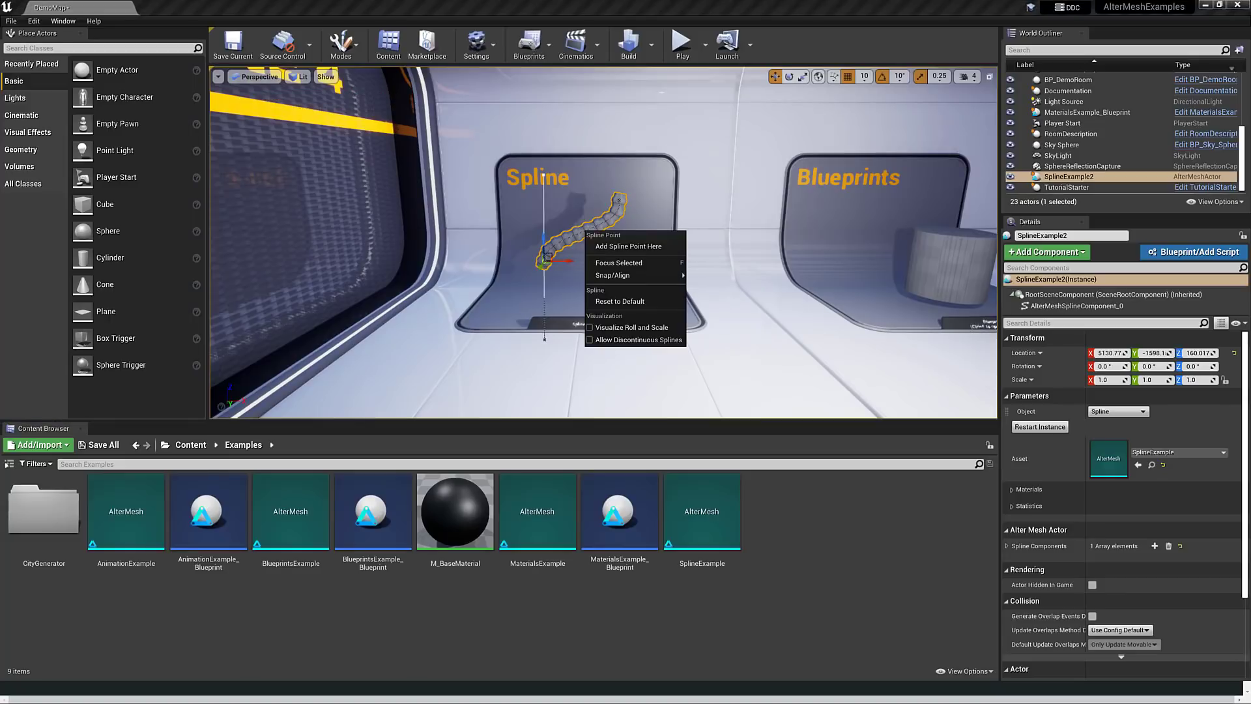
left_click(600, 246)
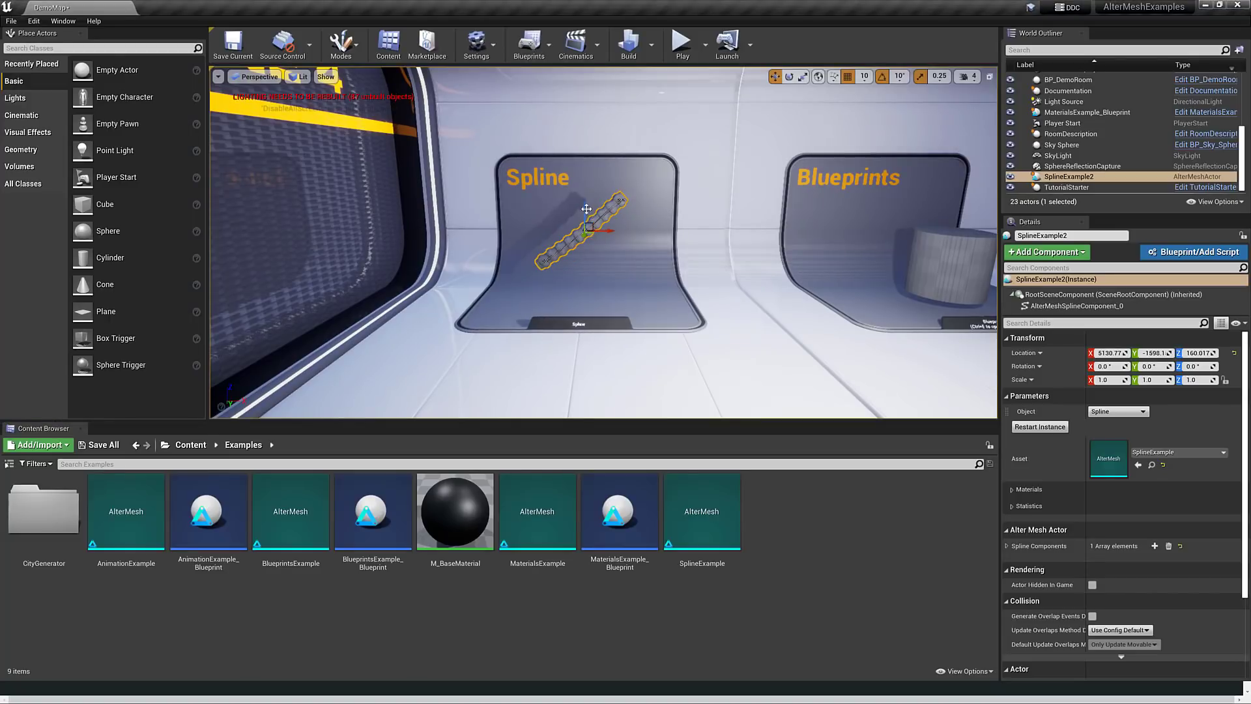
left_click_drag(585, 206, 543, 219)
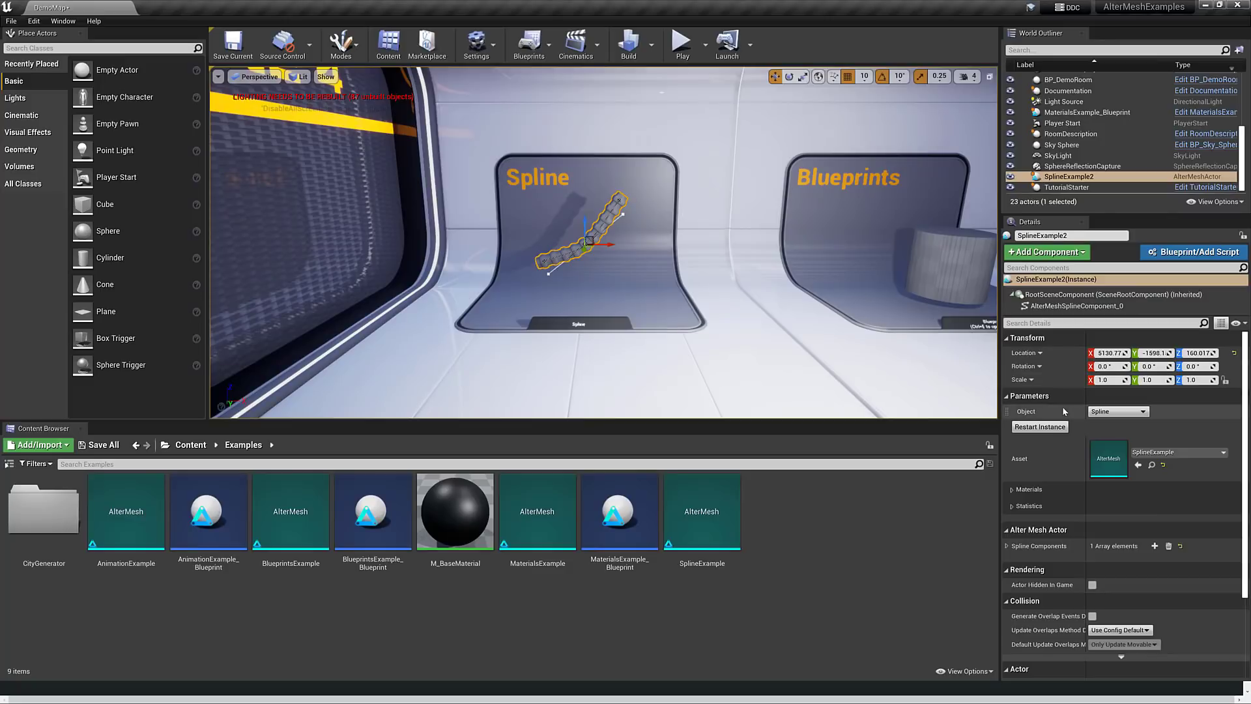
Step: Check the choices for the spline example's Object parameter, leaving it on Spline
left_click(1123, 413)
left_click(1176, 424)
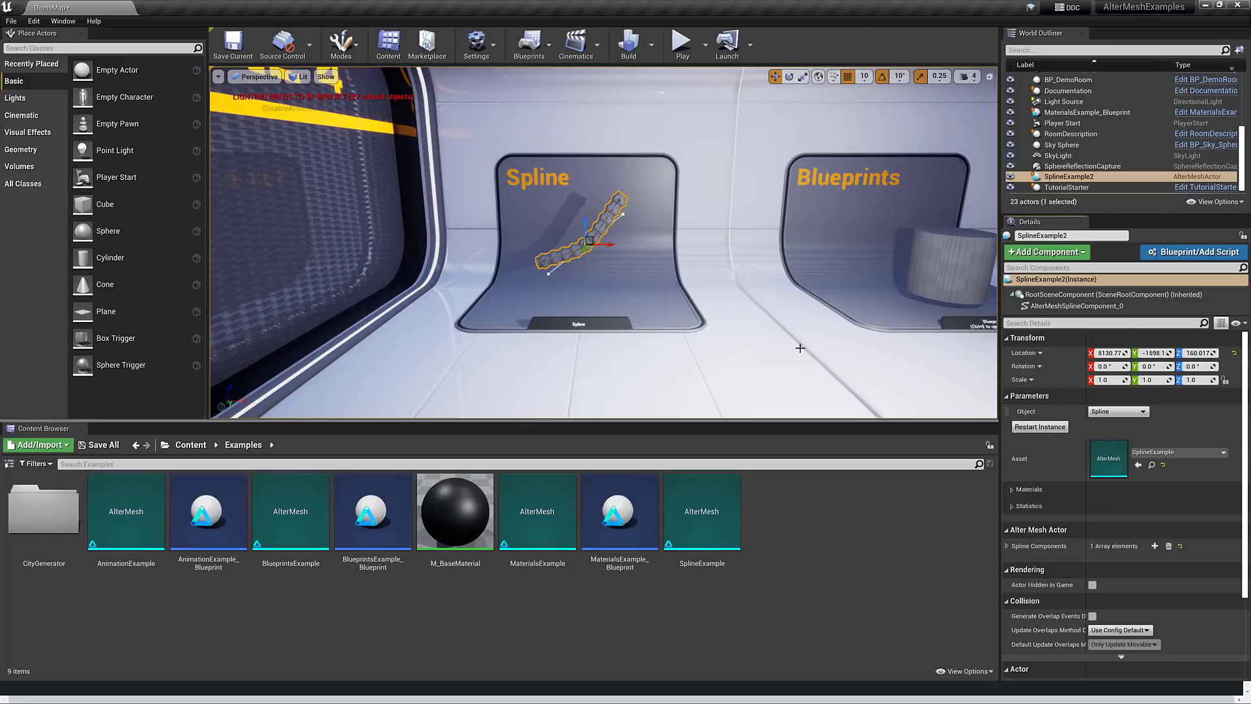
left_click(1118, 411)
left_click(1192, 427)
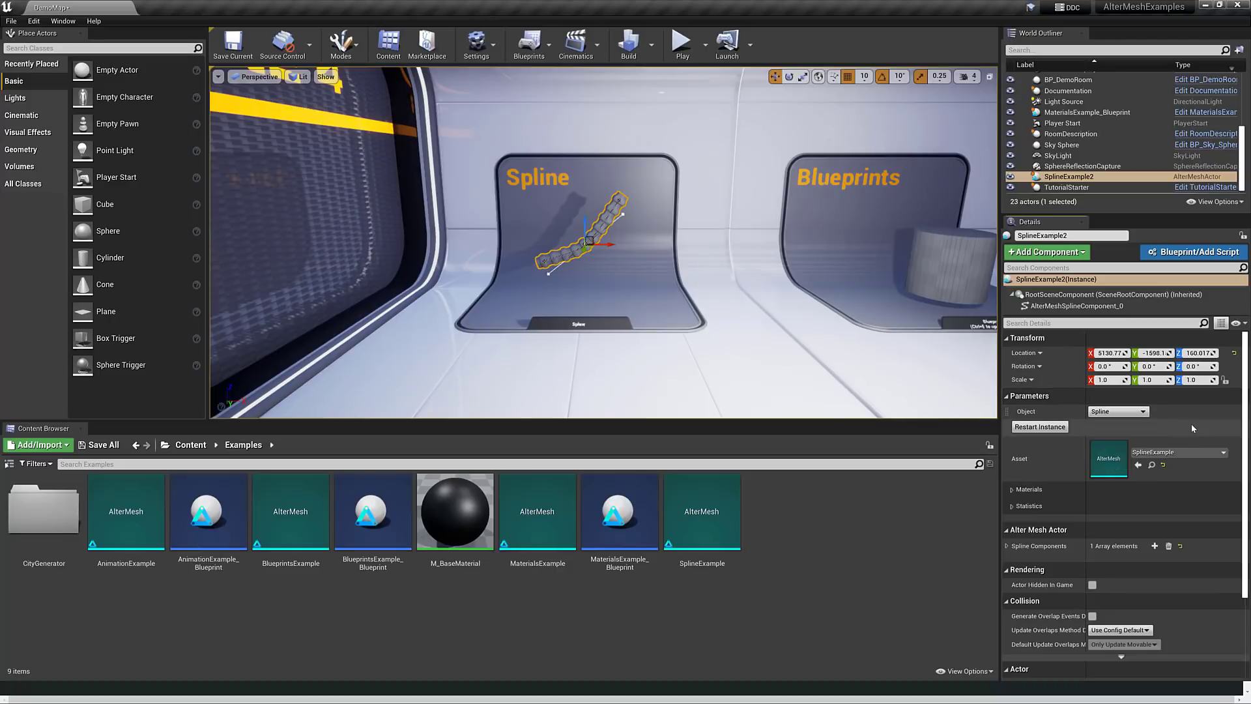
Step: Open the blueprint of the cylinder in the Blueprints display, review its Construction Script, and close it
right_click_drag(926, 251, 932, 249)
left_click(927, 250)
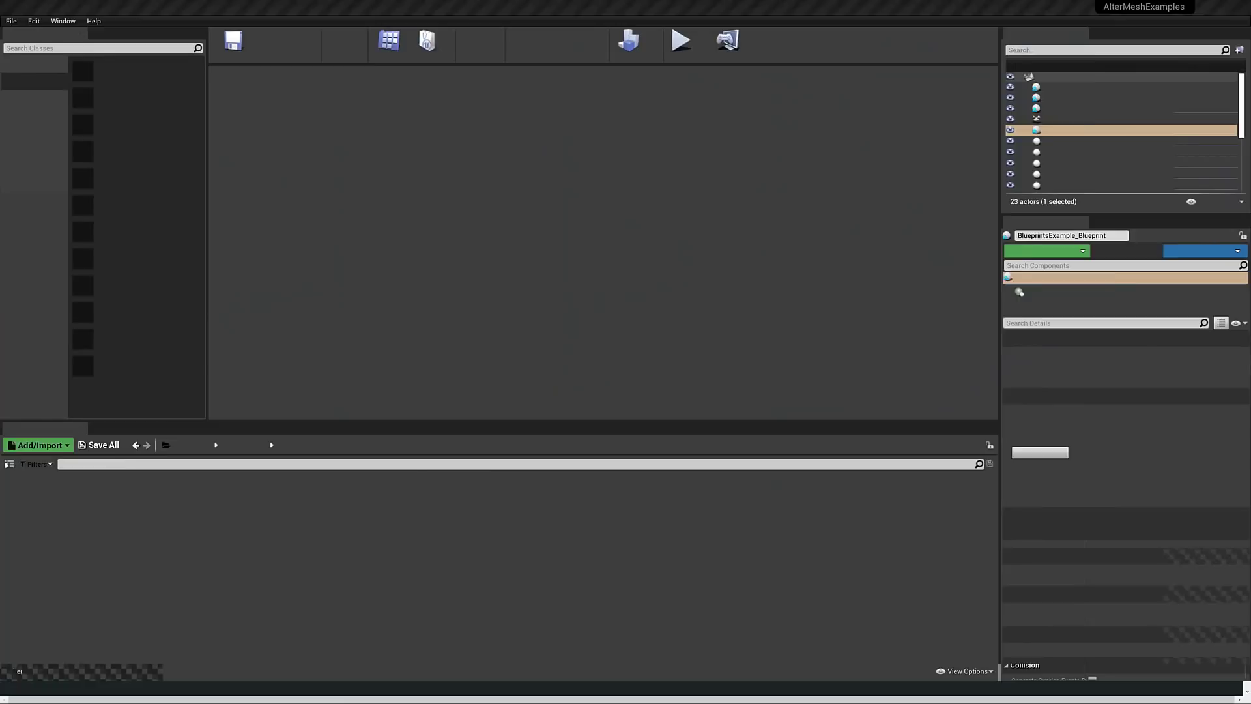
key("f")
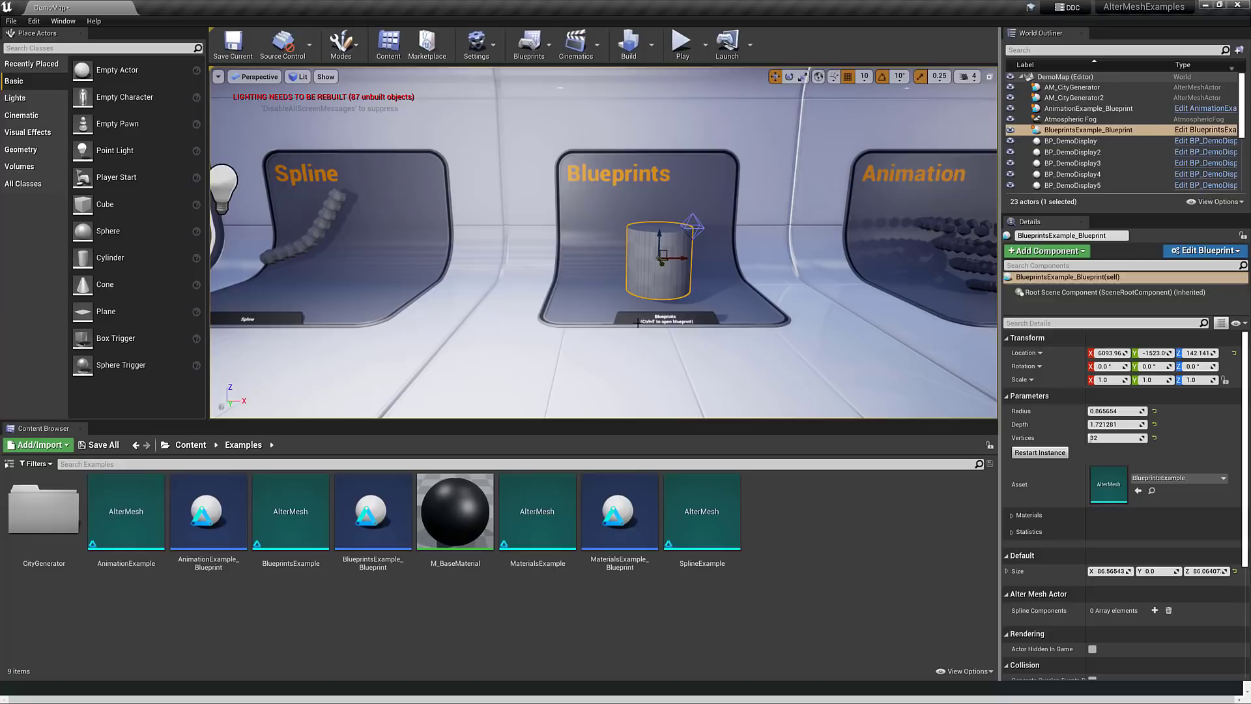
left_click(1195, 130)
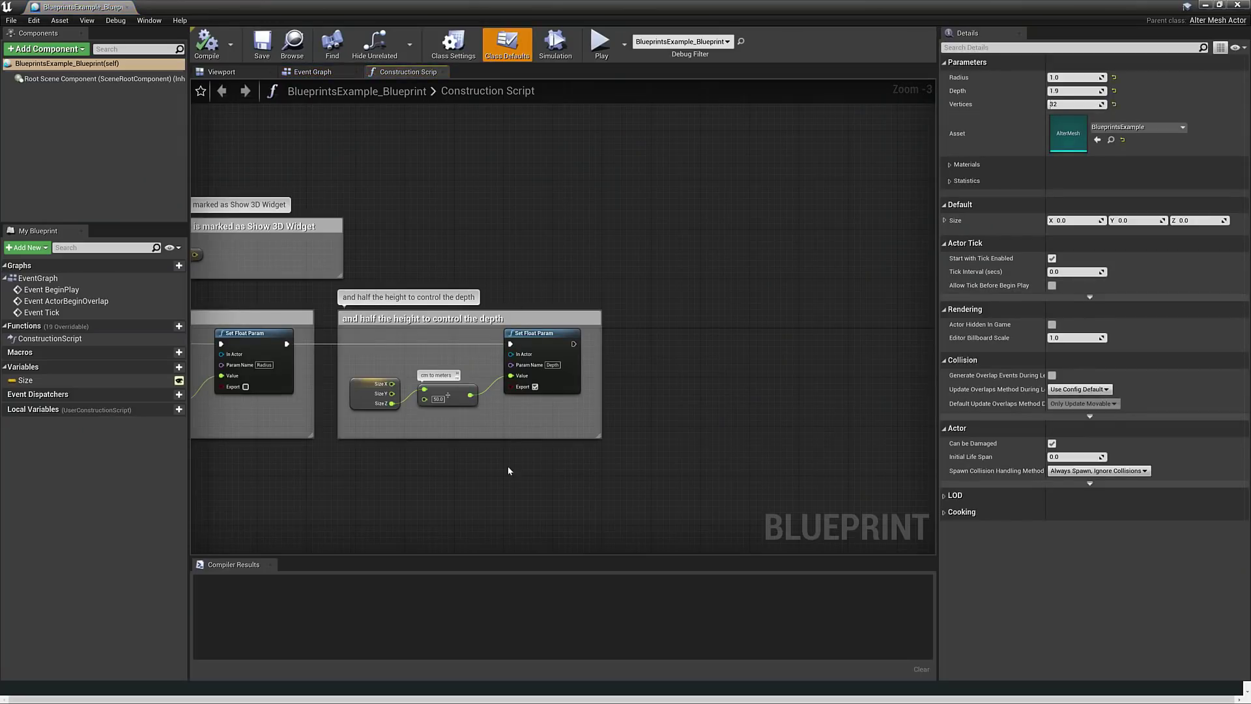
right_click_drag(509, 471, 870, 425)
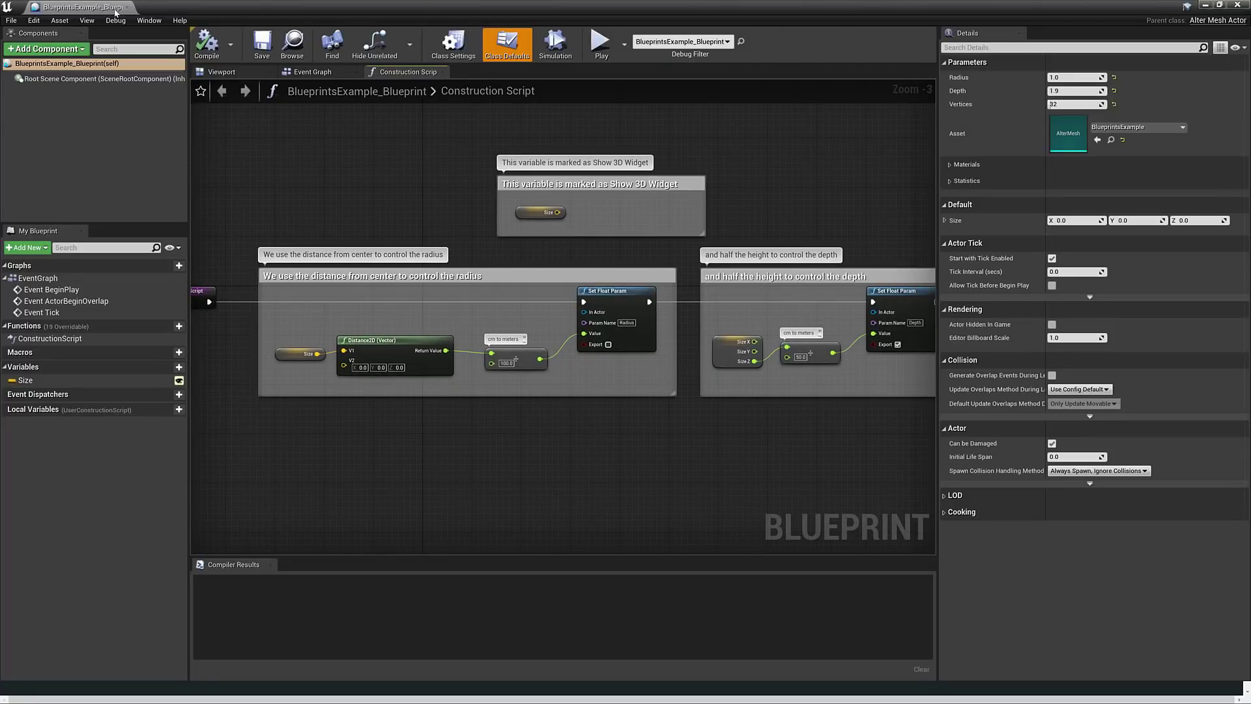
left_click(133, 8)
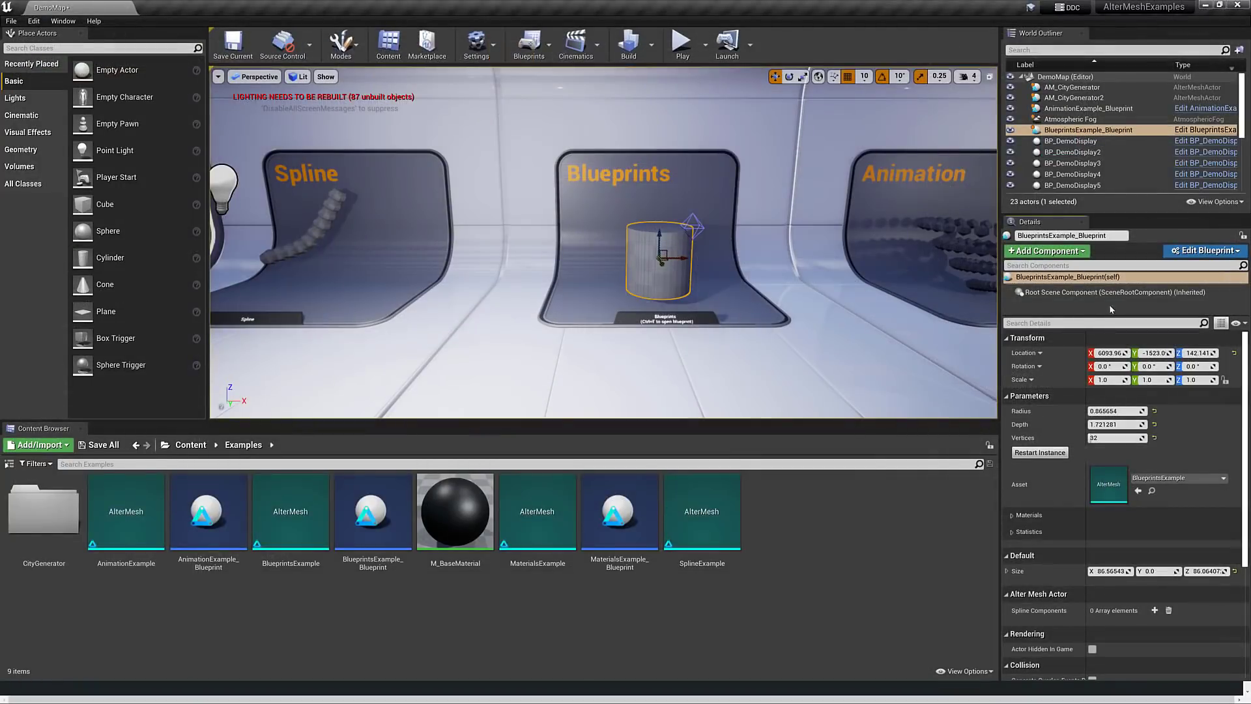
Step: Increase the Blueprints example cylinder's Radius to about 2.1
left_click_drag(1120, 411, 1145, 411)
middle_click_drag(861, 341, 952, 349)
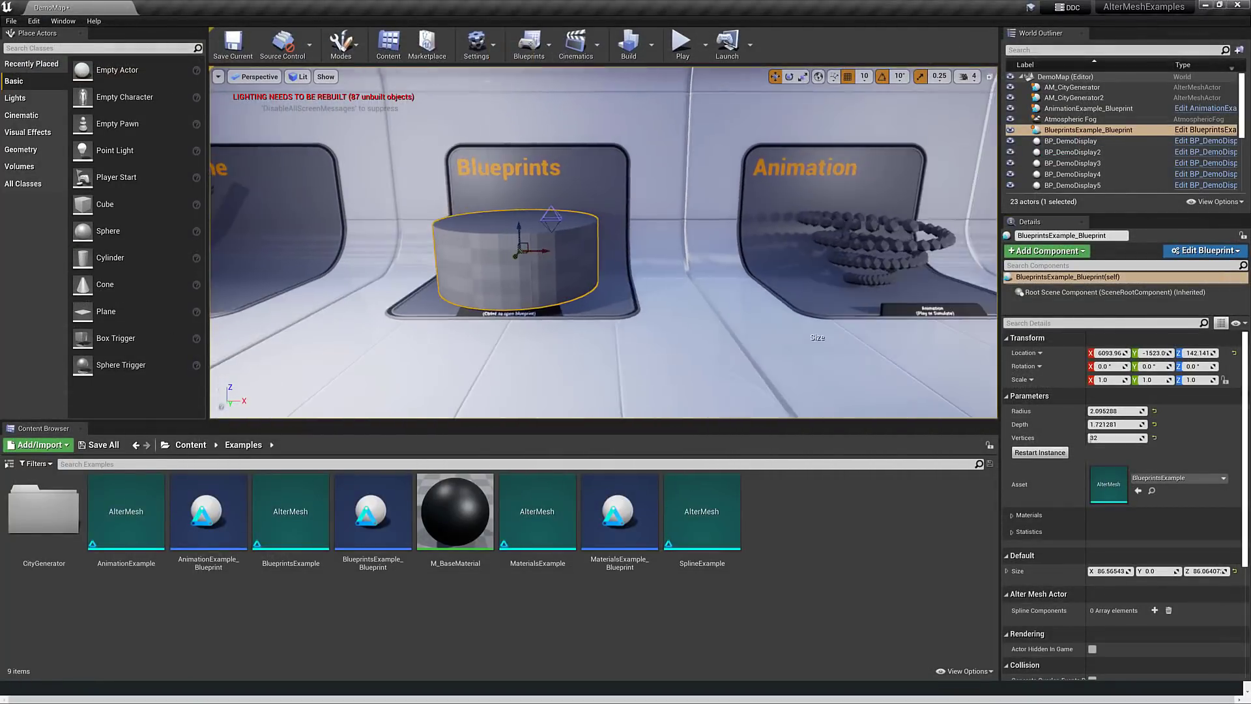
Step: Frame the Animation display and simulate the level to watch its animated spiral mesh
middle_click_drag(635, 267, 834, 266)
left_click(628, 226)
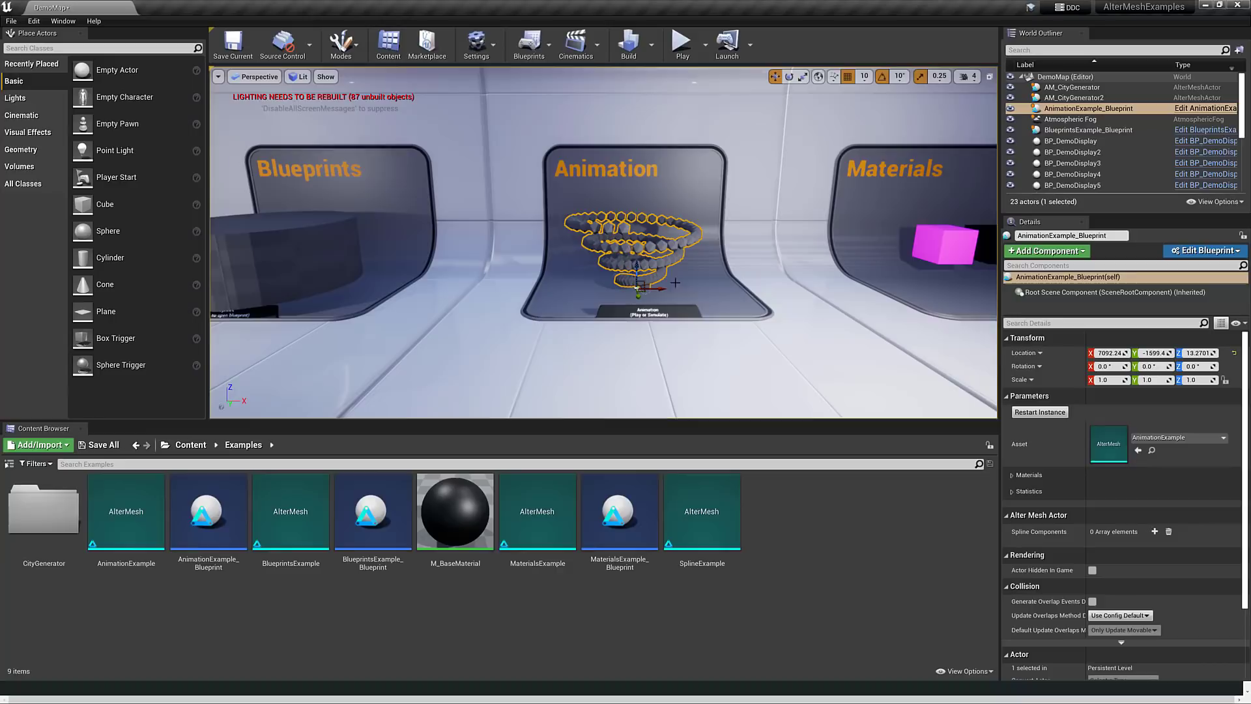
right_click_drag(628, 227, 587, 226)
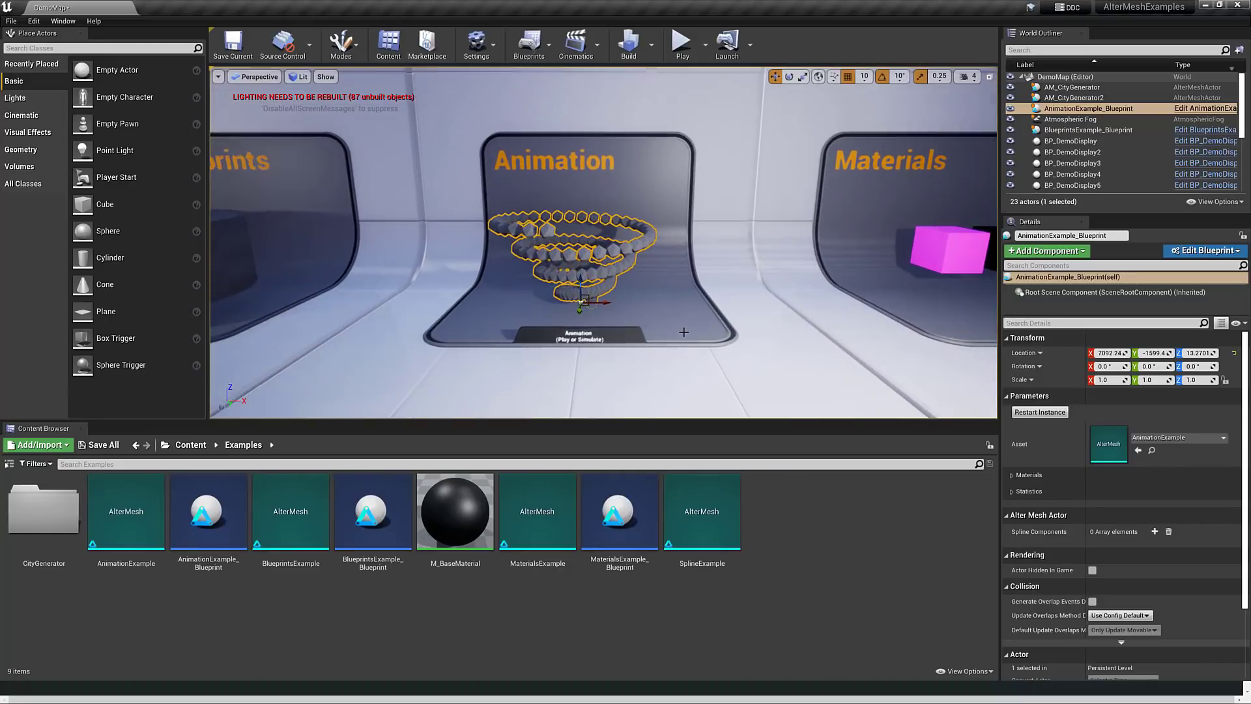
scroll(683, 332, "up", 3)
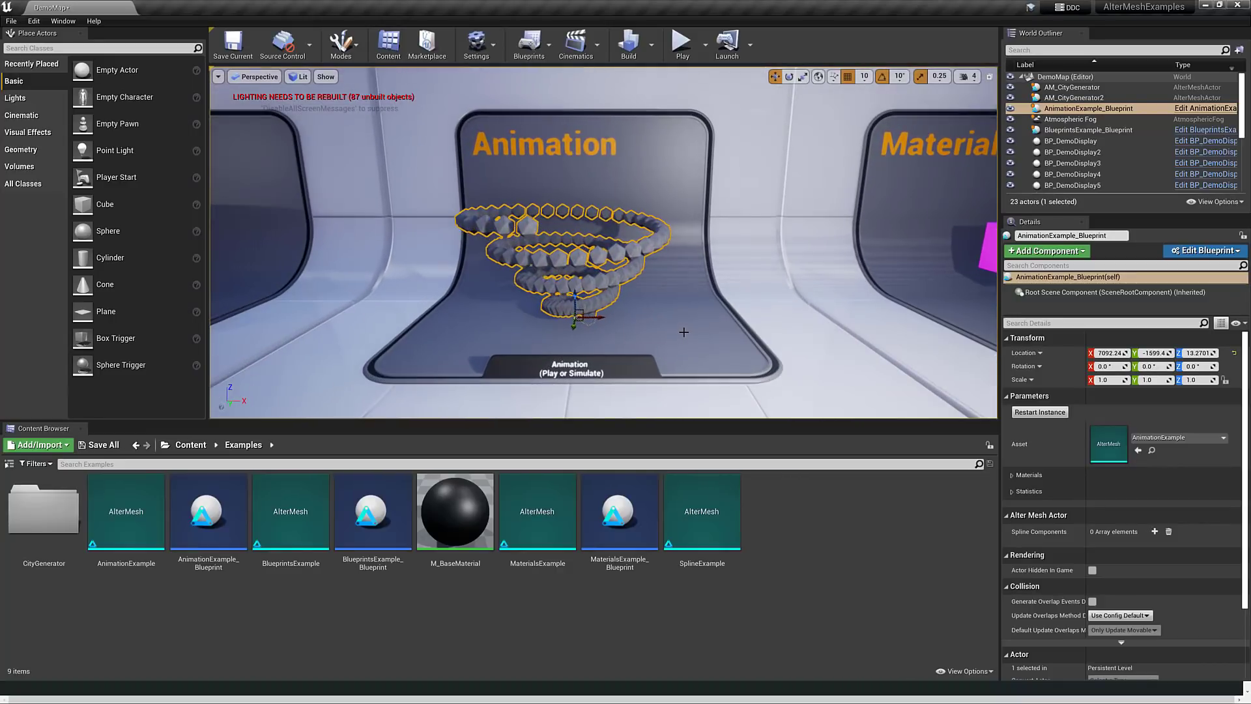
left_click(705, 44)
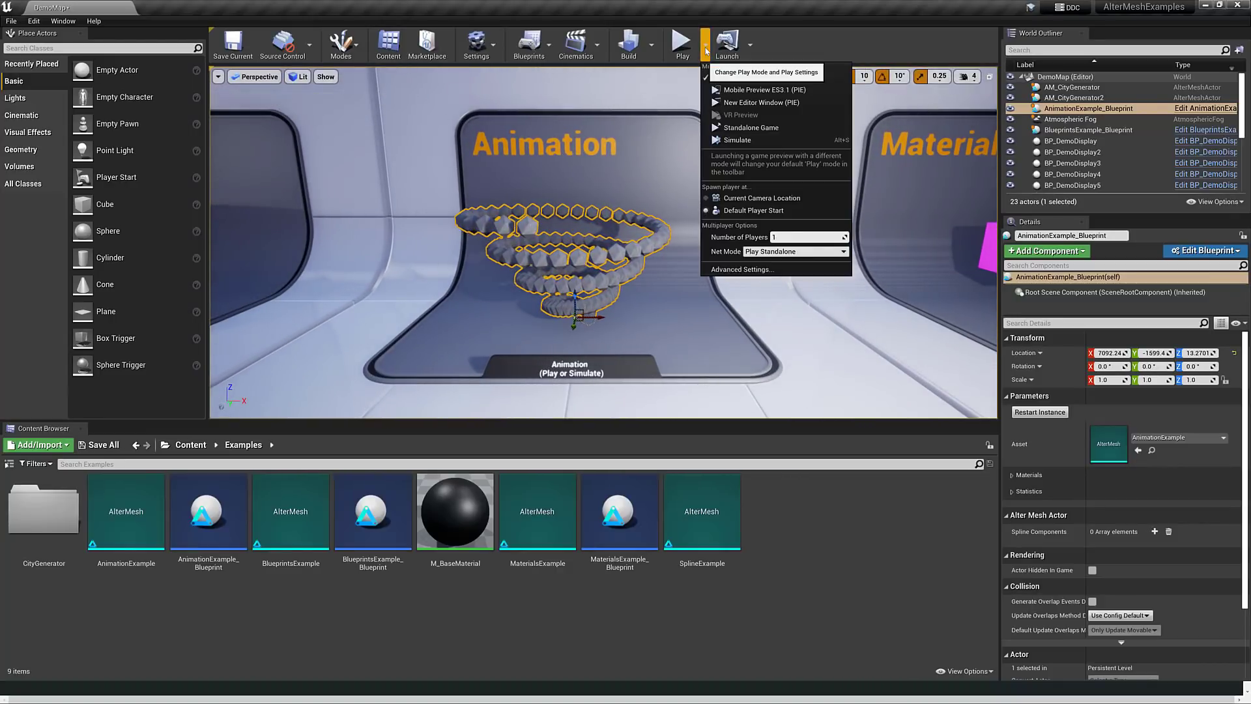
left_click(747, 139)
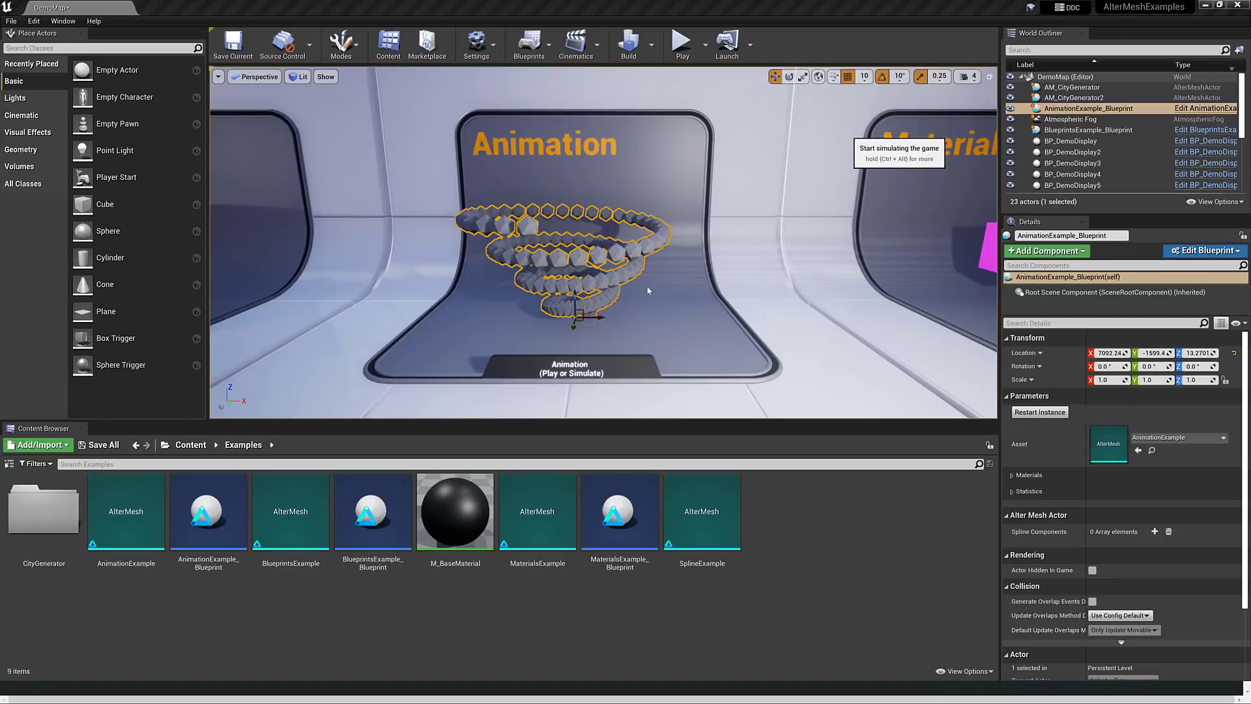
left_click(681, 43)
left_click(545, 278)
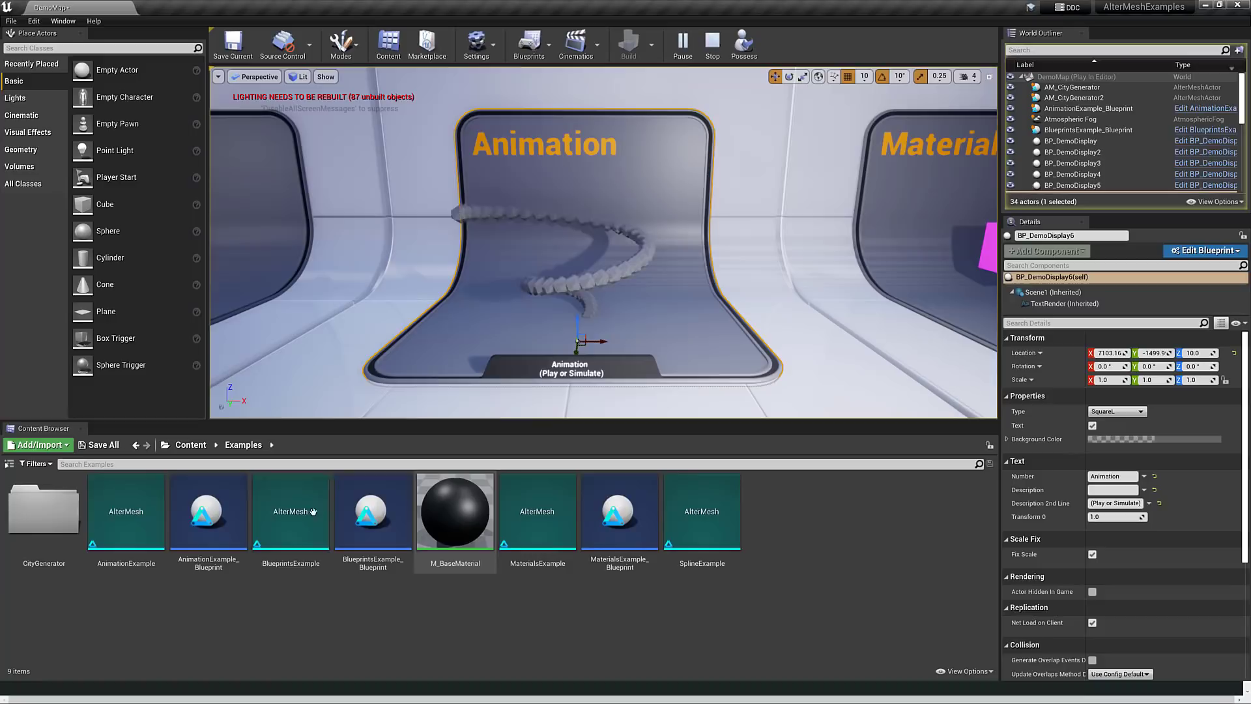
Step: Open AnimationExample_Blueprint, review the Set Frame and Set Time nodes in its Event Graph, and close it
mouse_move(215, 508)
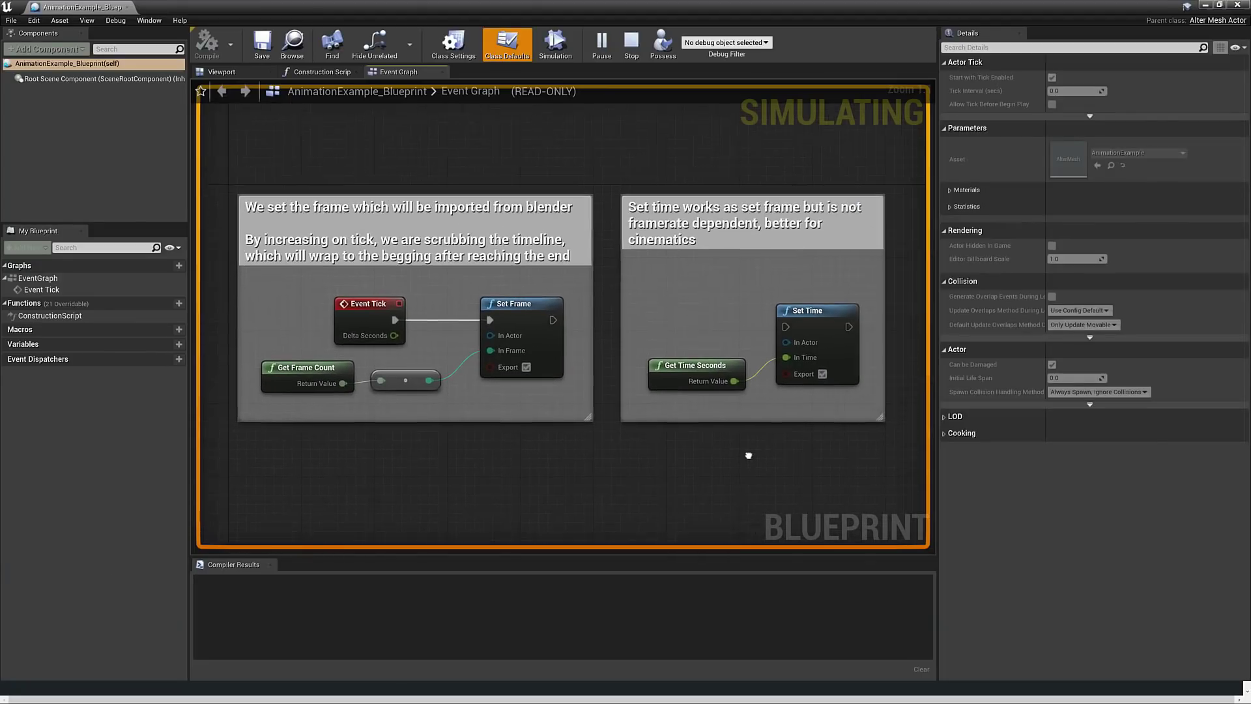
left_click(1238, 5)
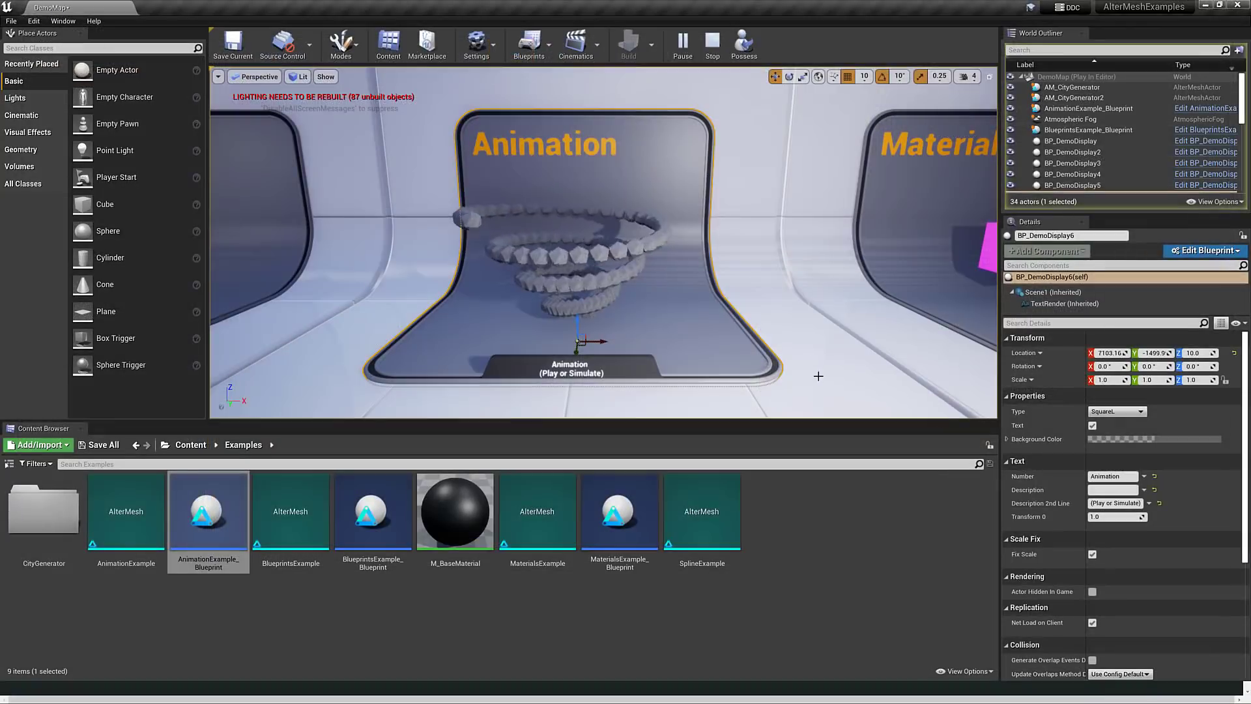
Step: Open the Materials example's blueprint, review the dynamic material nodes in its Event Graph, and stop the simulation
mouse_move(678, 286)
right_mouse_down()
mouse_move(691, 286)
mouse_move(678, 286)
right_mouse_up()
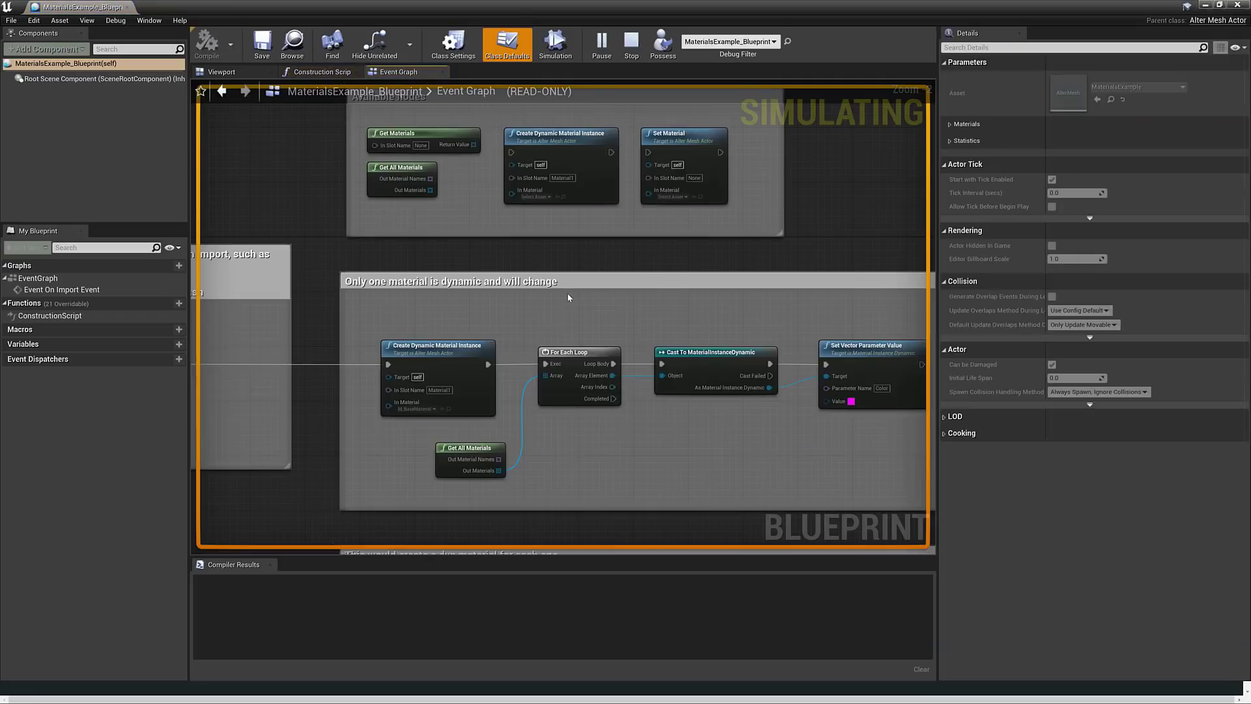
right_click_drag(618, 245, 517, 88)
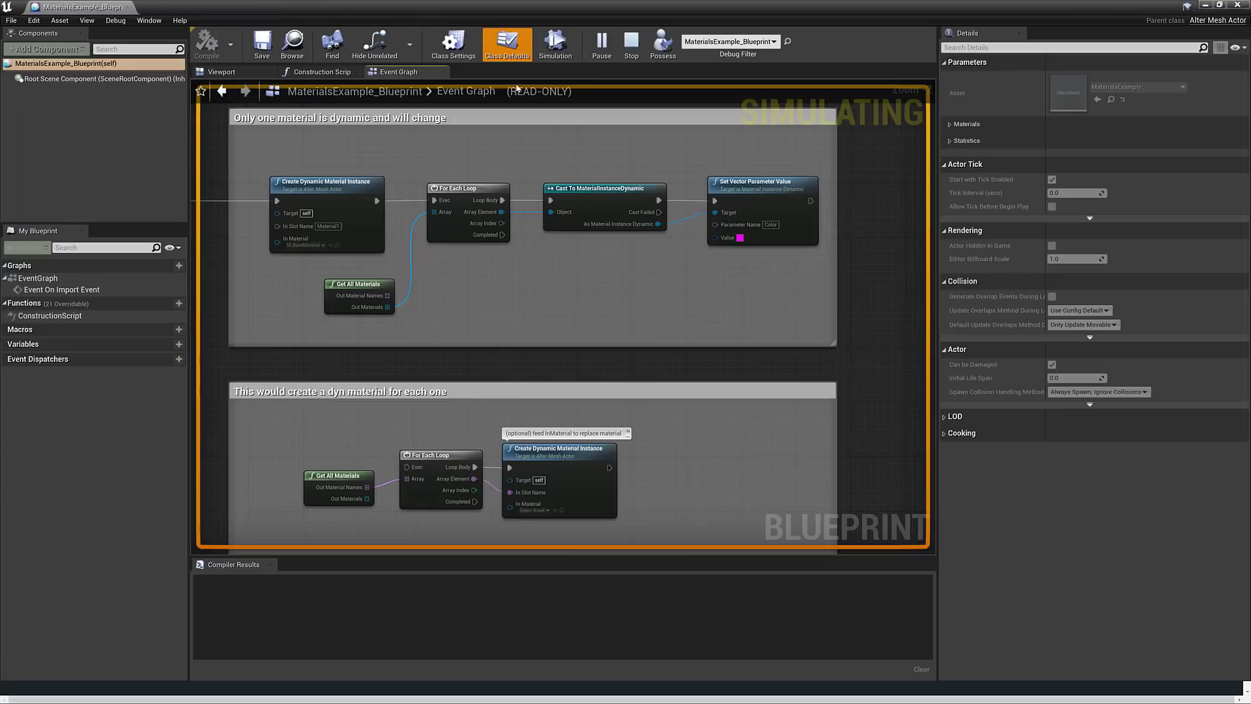
left_click(632, 42)
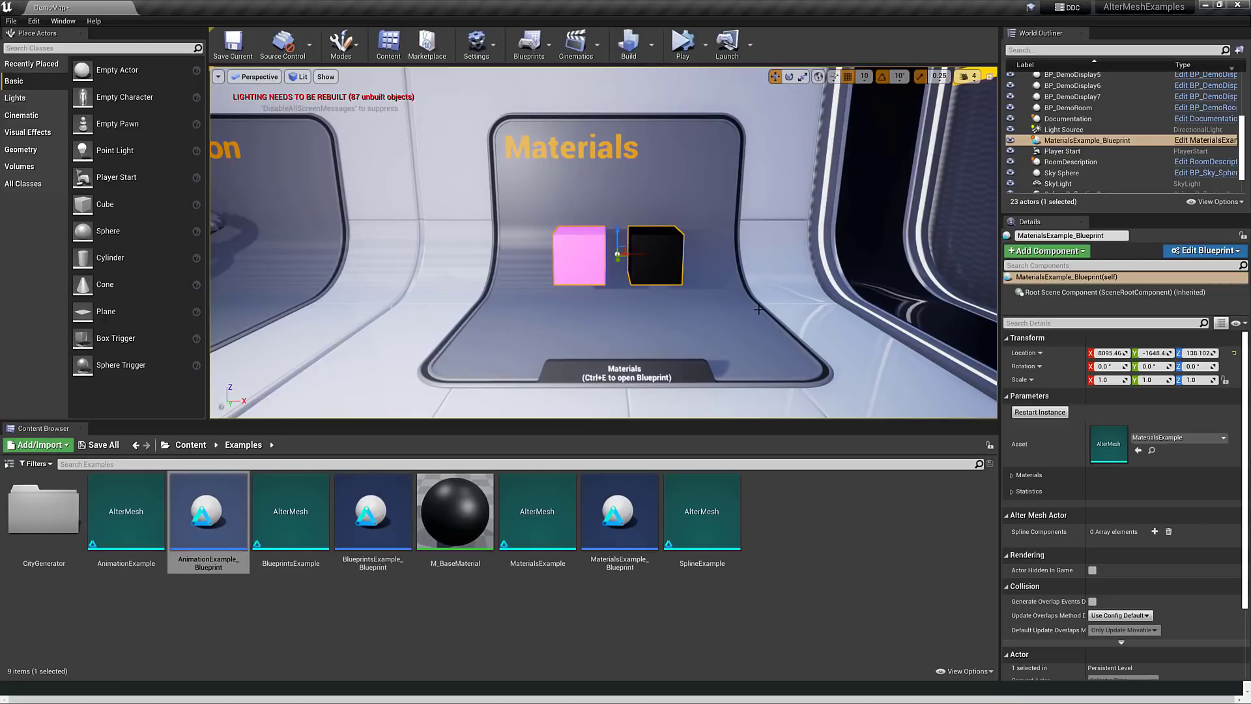
Step: Switch to Blender and view the geometry-nodes cupcakes from another angle
key("alt+Tab")
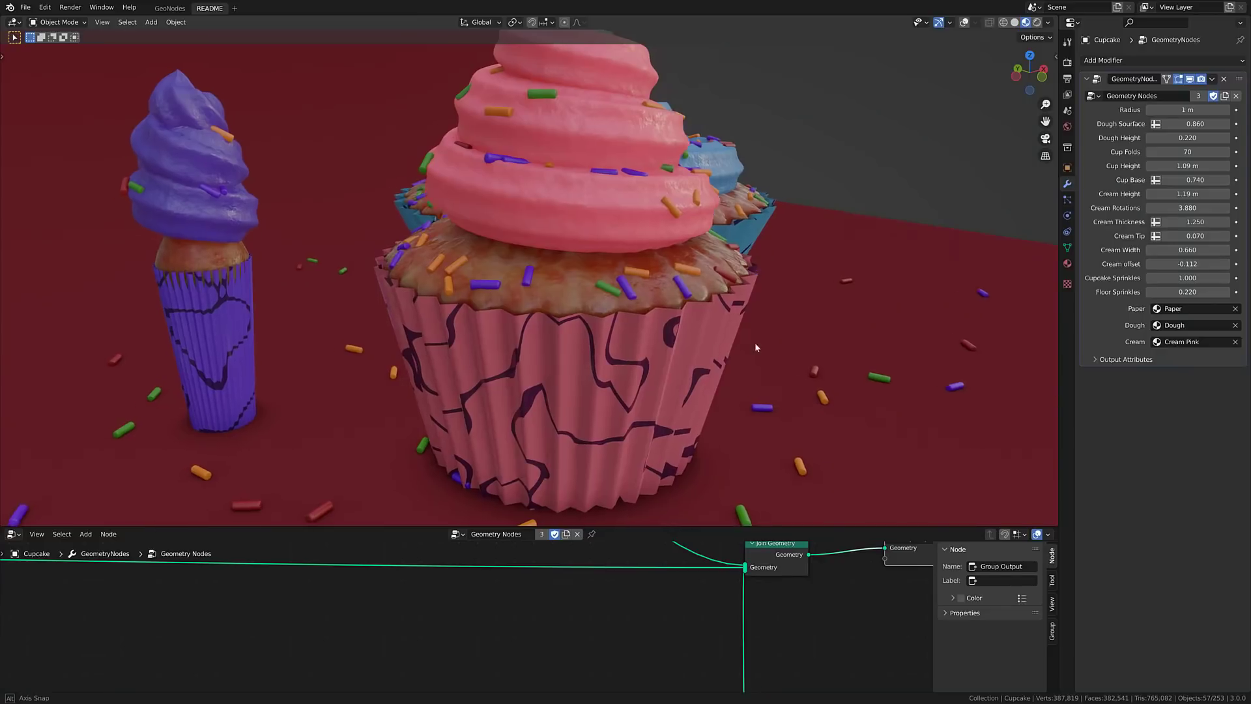
middle_click_drag(755, 346, 699, 346)
Step: Import cupcakes.blend from the Downloads folder into Unreal's Examples folder and open the resulting cupcakes AlterMesh asset
key("alt+Tab")
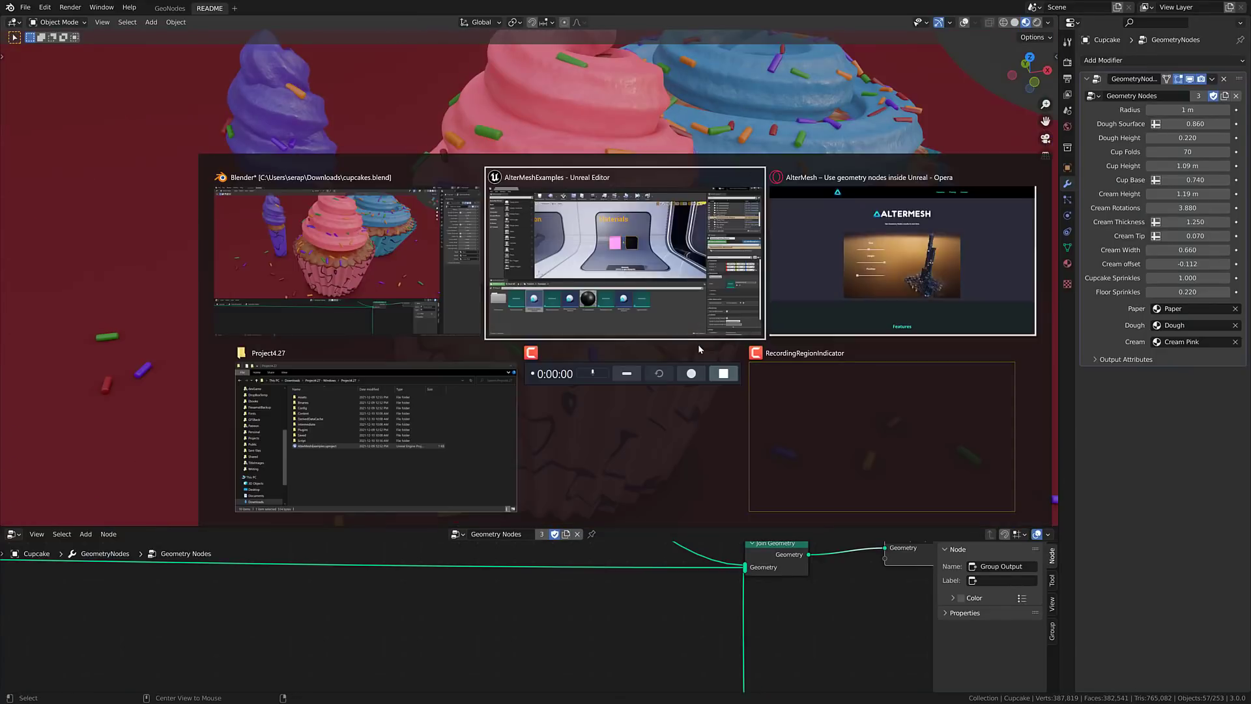
key("alt+Tab")
key("alt+Tab")
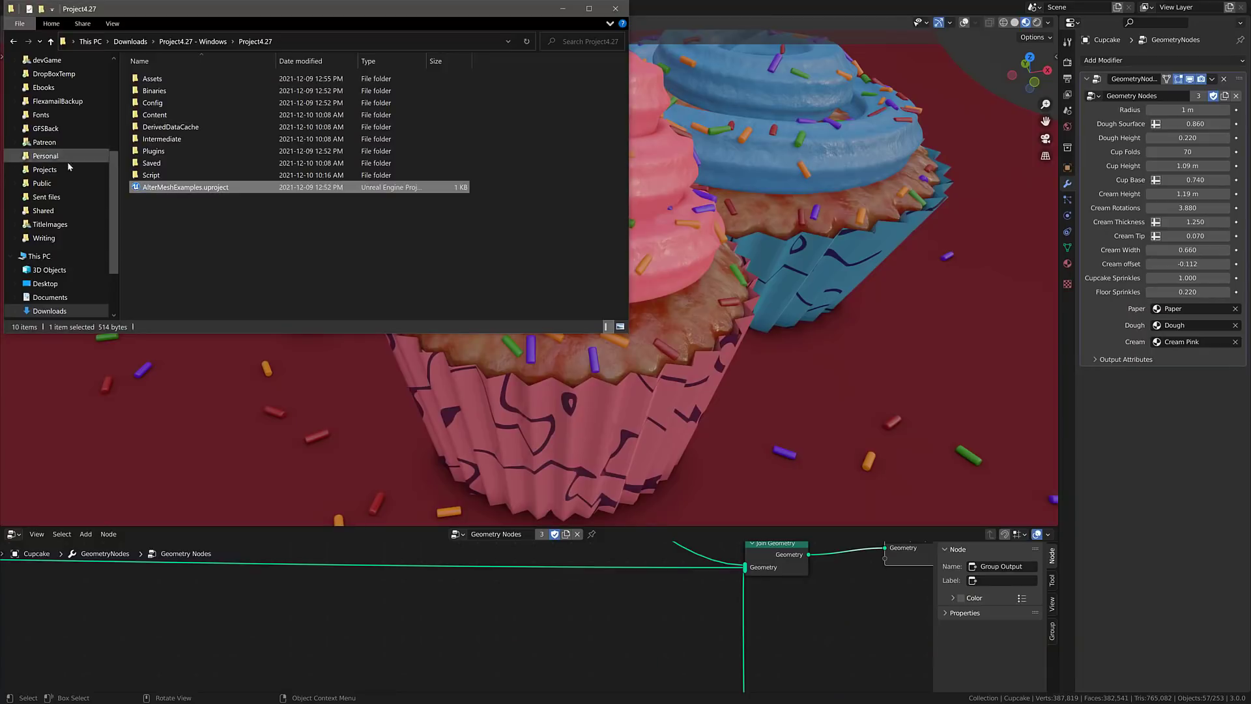
left_click(104, 312)
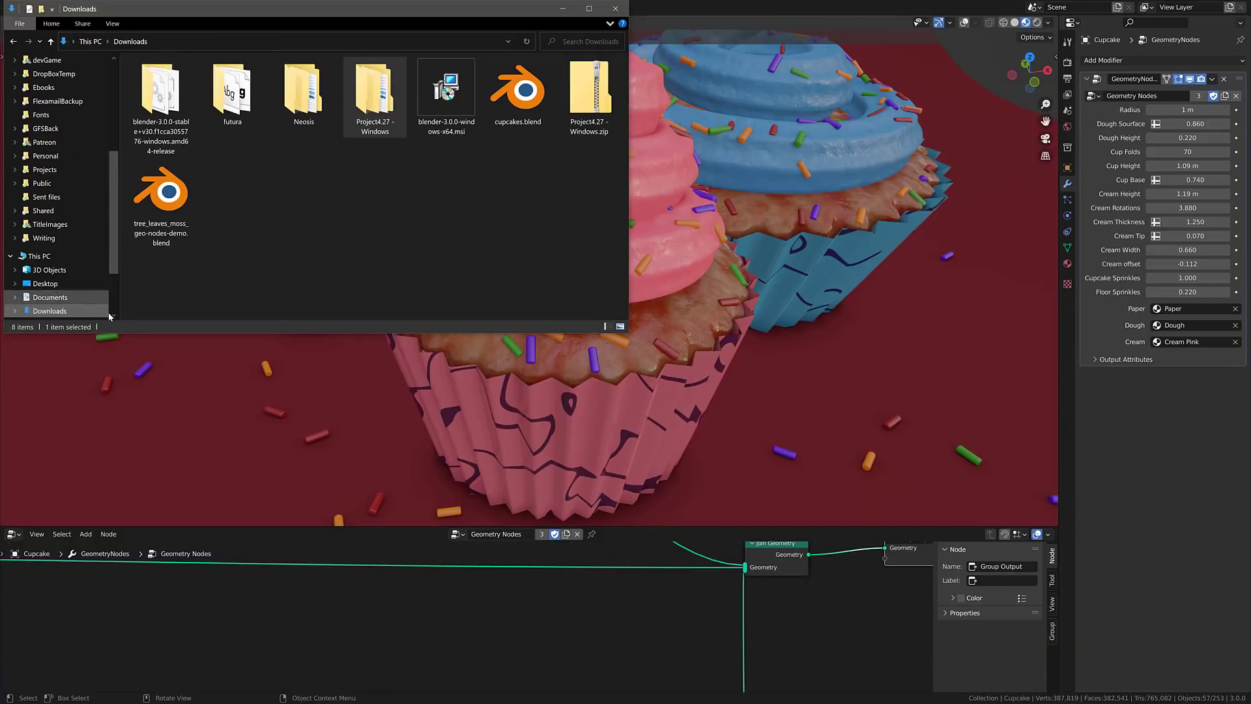
left_click_drag(512, 118, 519, 127)
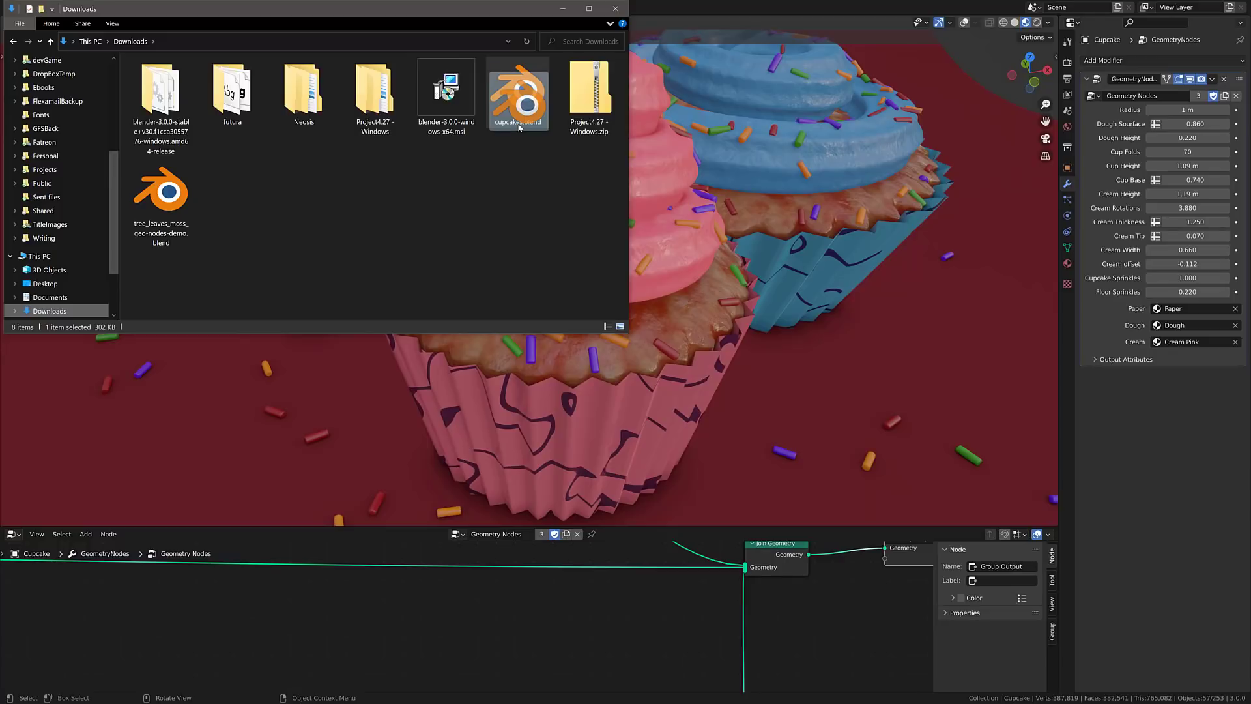
left_click_drag(520, 128, 590, 317)
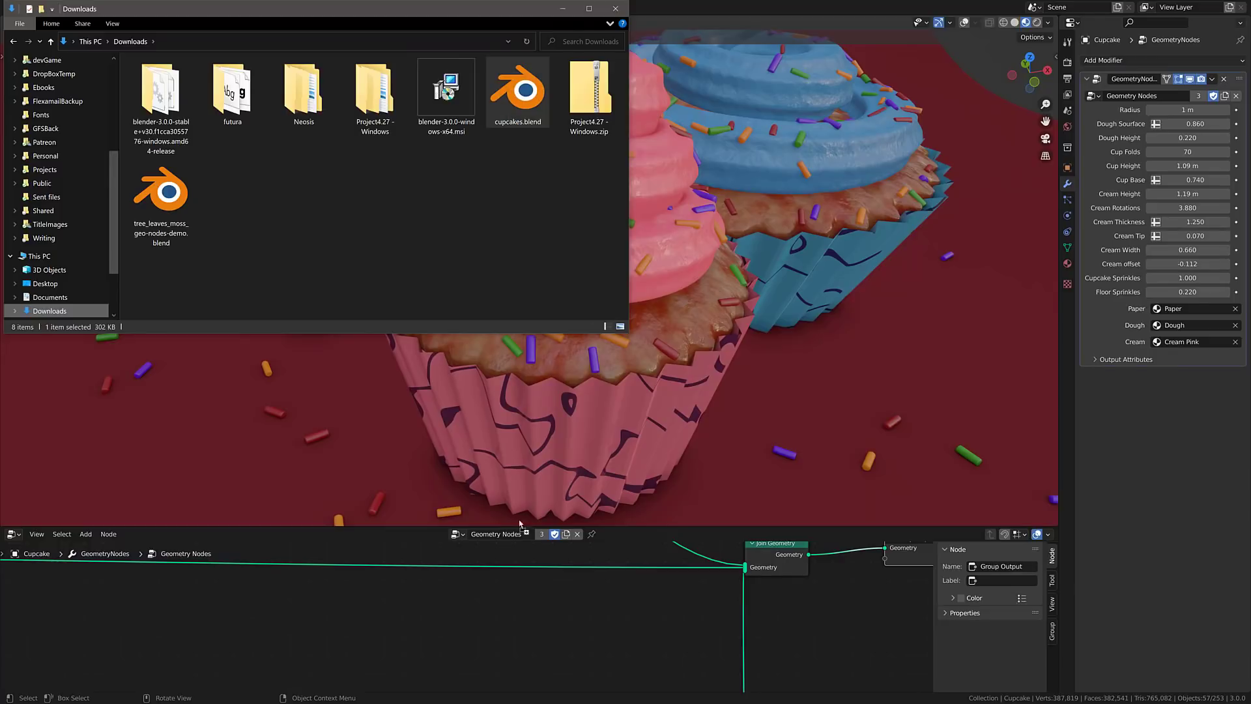
key("alt+Tab")
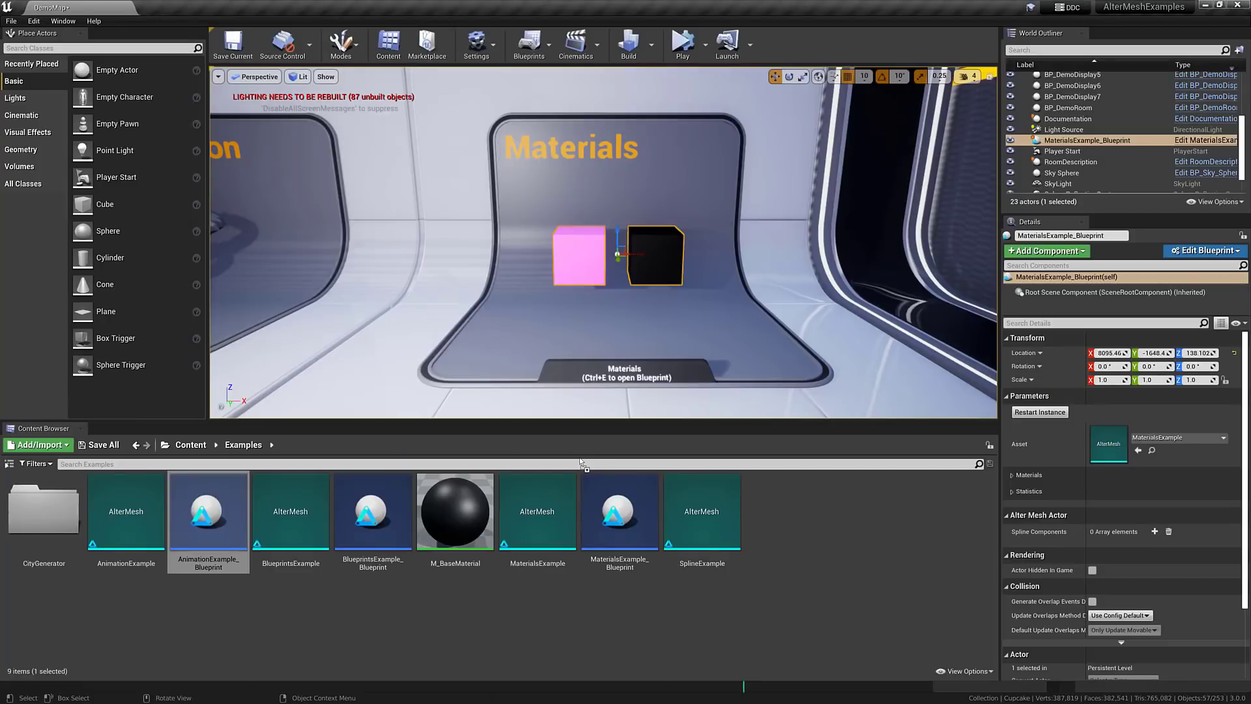
left_click_drag(845, 552, 836, 561)
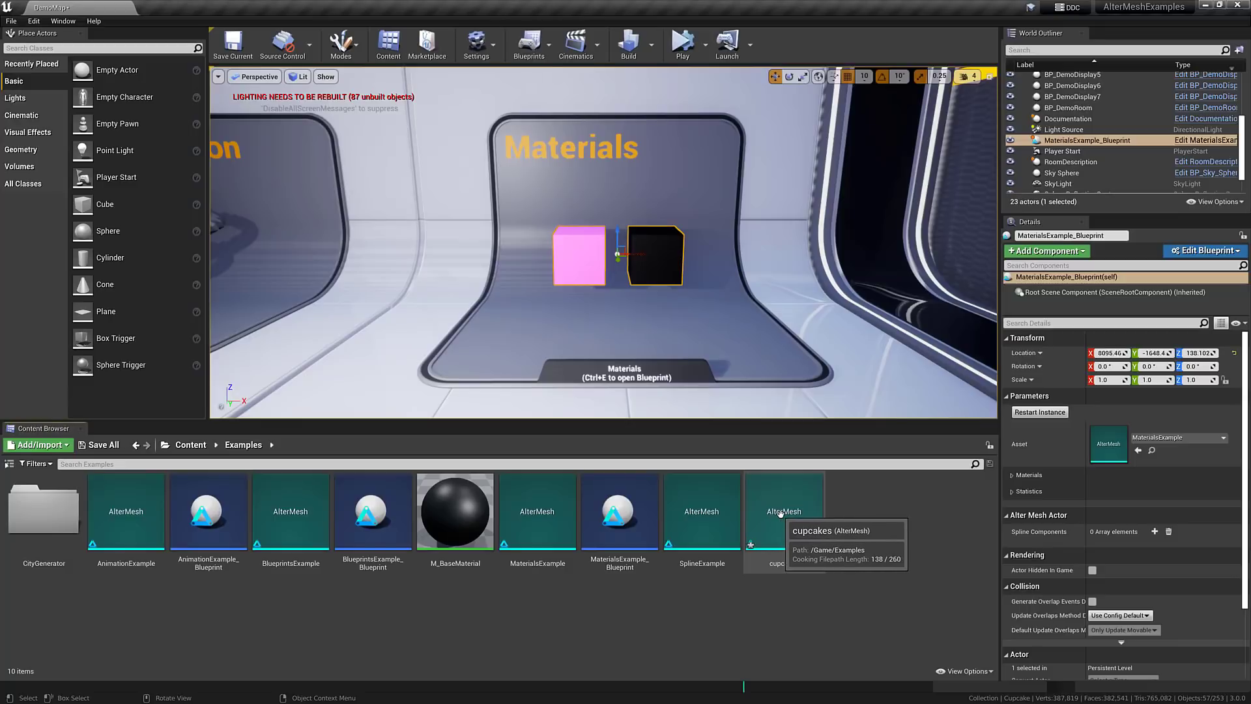
double_click(781, 512)
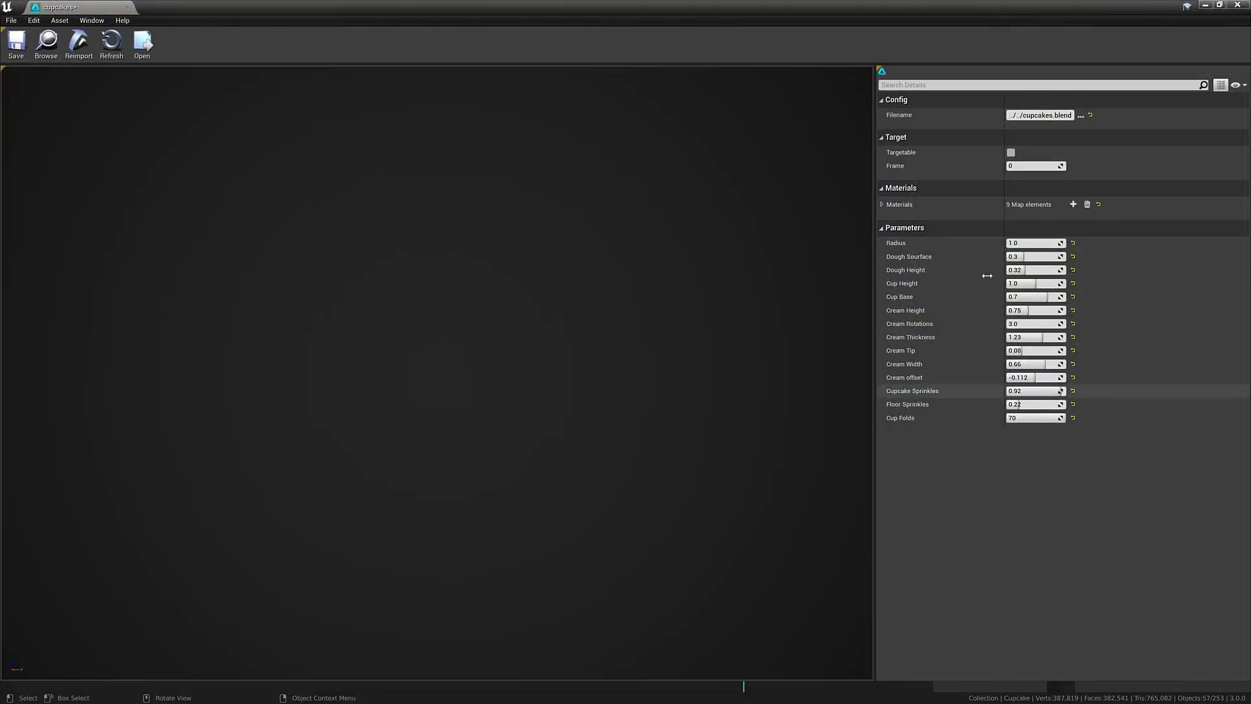
Step: Reimport the cupcakes asset's parameters from cupcakes.blend and return to the demo level
left_click(85, 41)
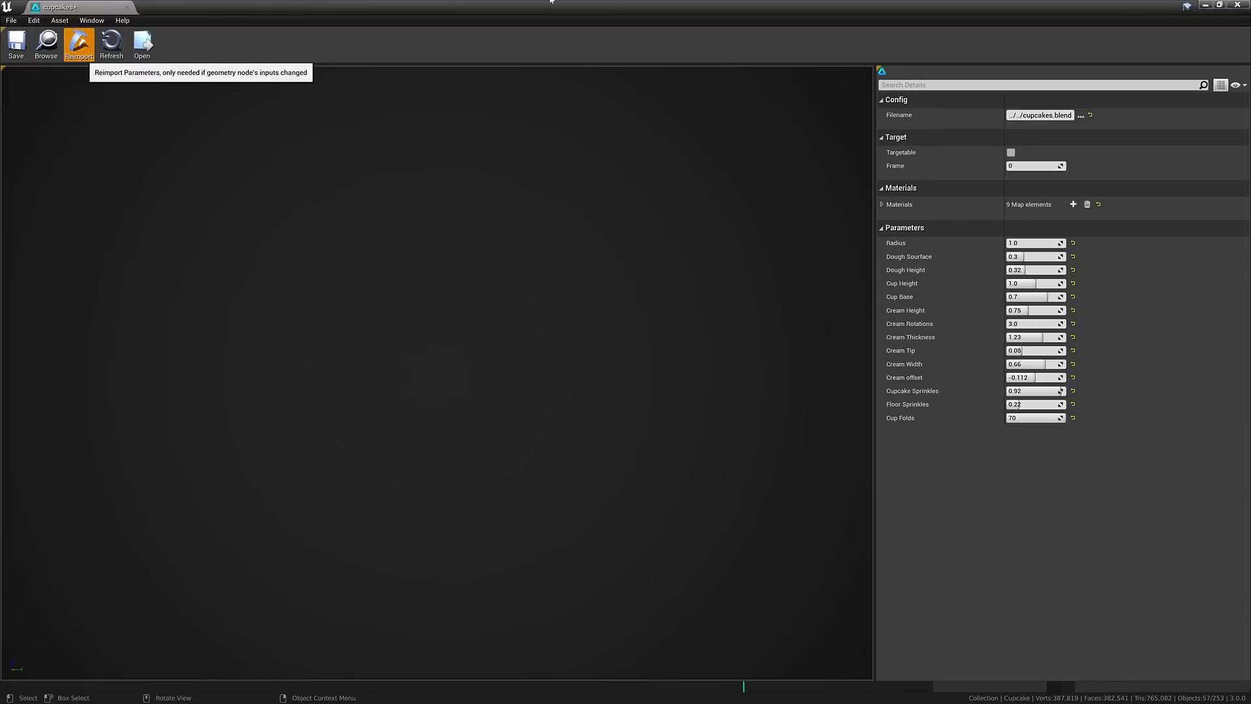
left_click(125, 6)
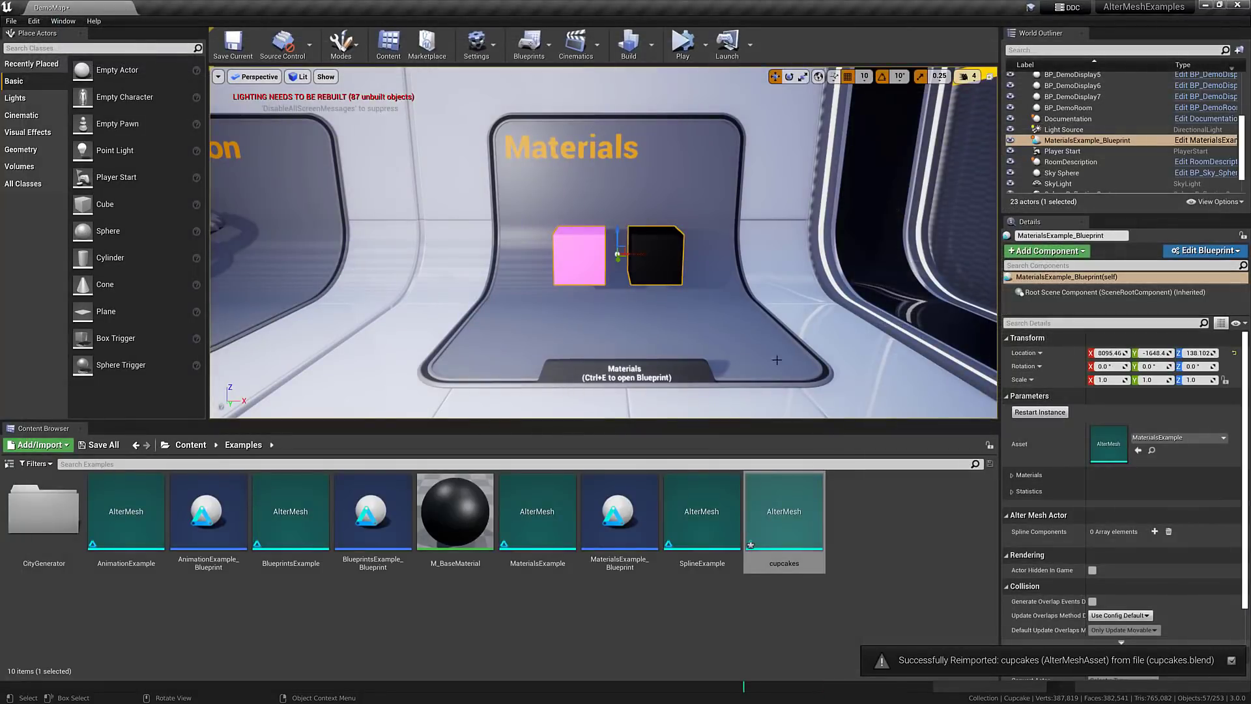
Step: Place the cupcakes AlterMesh on the demo room floor and move it along Y to -720
right_click_drag(653, 372, 424, 372)
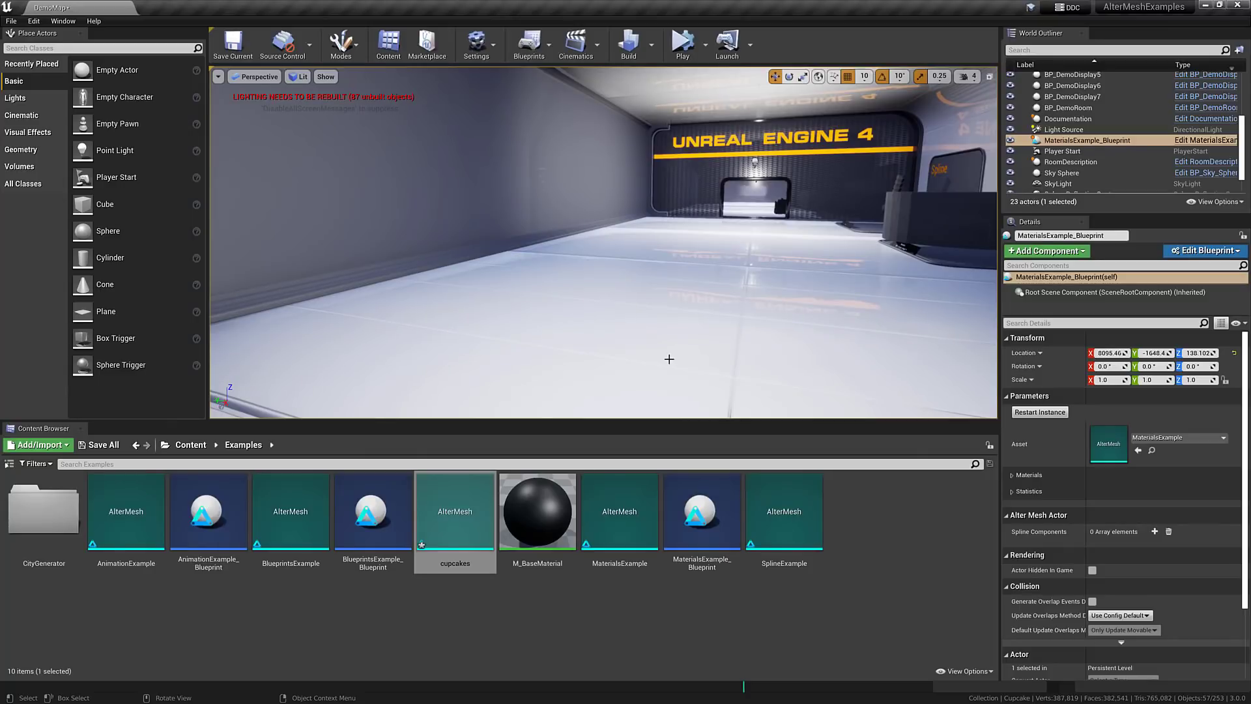
left_click_drag(431, 497, 590, 269)
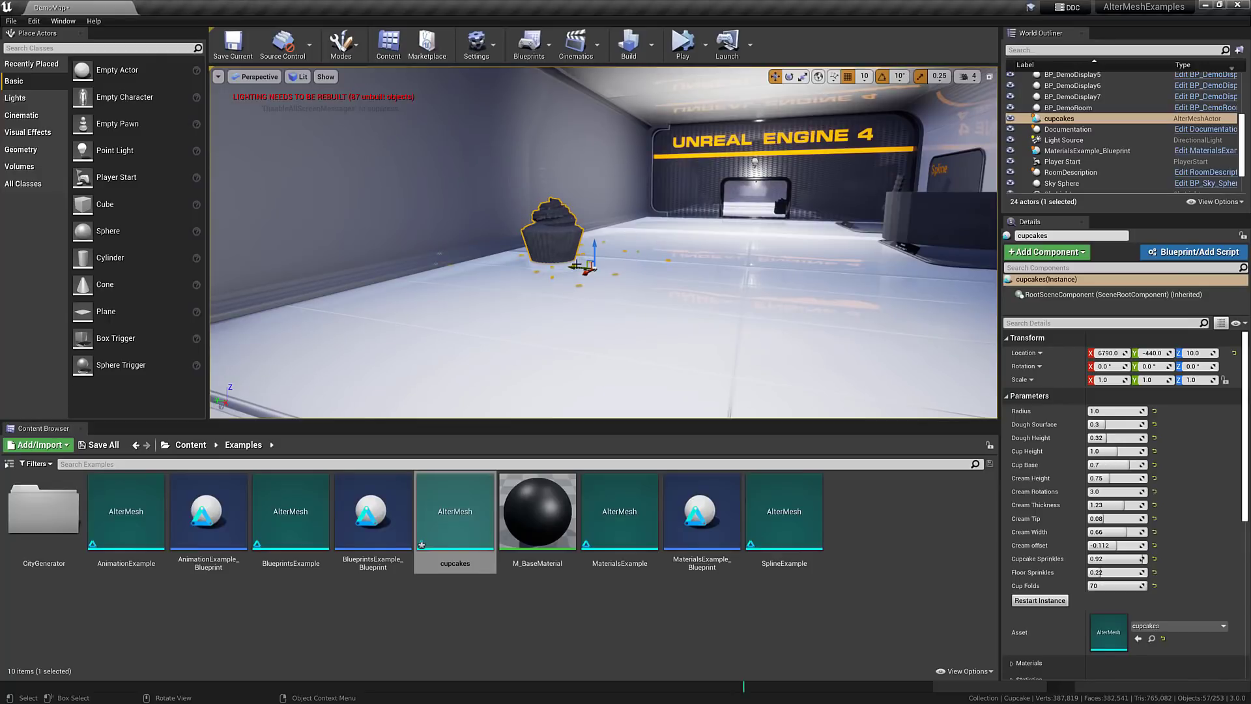
left_click_drag(572, 265, 679, 290)
key("w")
right_click_drag(697, 295, 691, 307)
key("w")
middle_click_drag(702, 298, 745, 275)
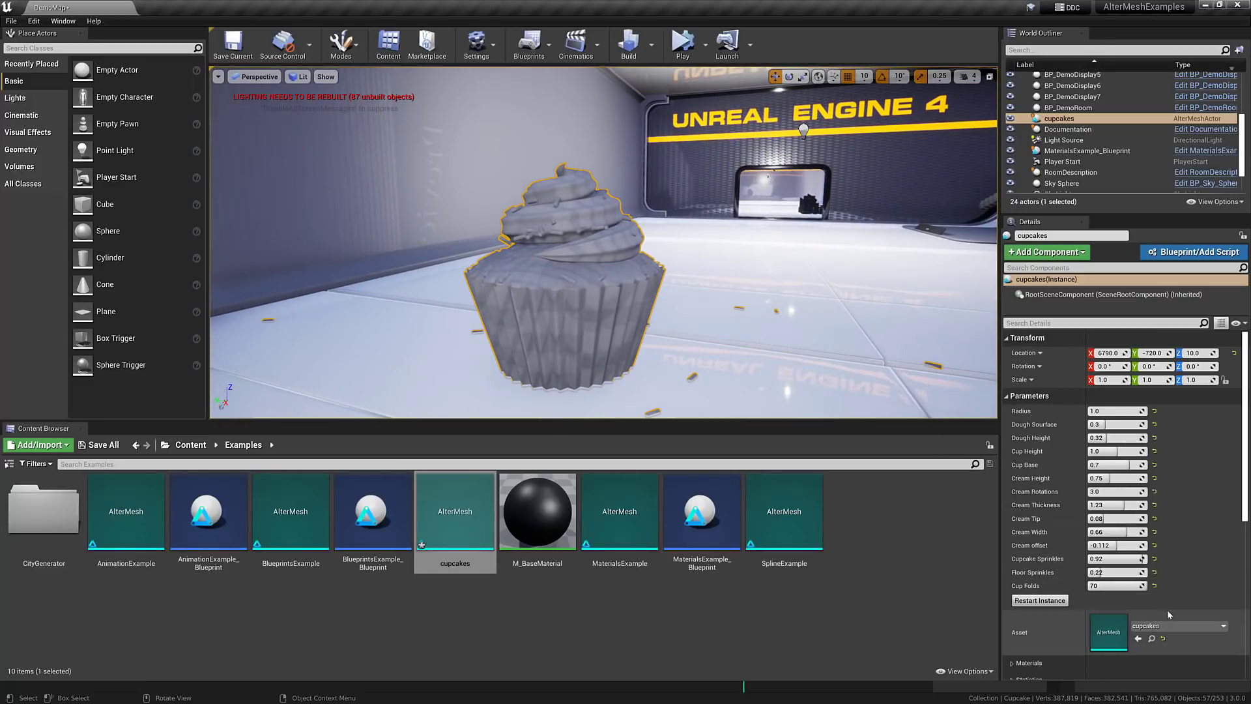
Step: Expand the cupcakes actor's Override Materials and review the Sprinkles, Dough, Cream Purple and Paper Purple slots
scroll(1168, 615, "down", 2)
left_click(1012, 628)
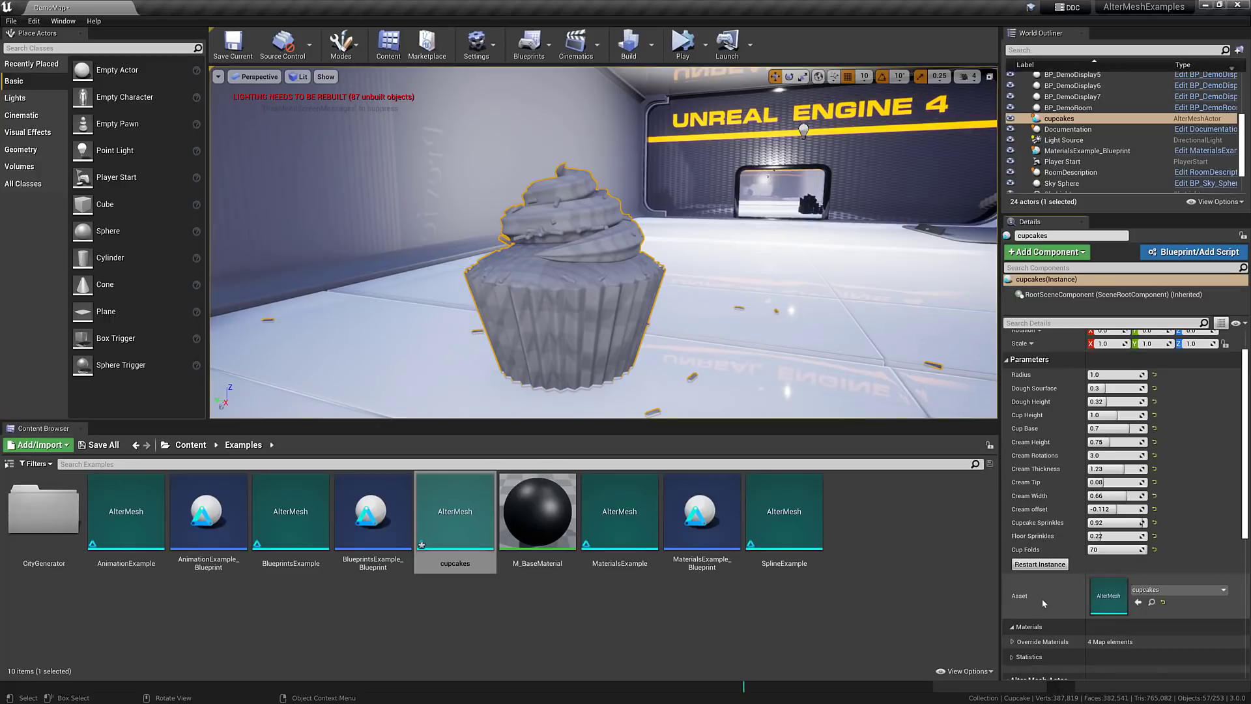
scroll(1044, 603, "down", 1)
scroll(1023, 585, "down", 2)
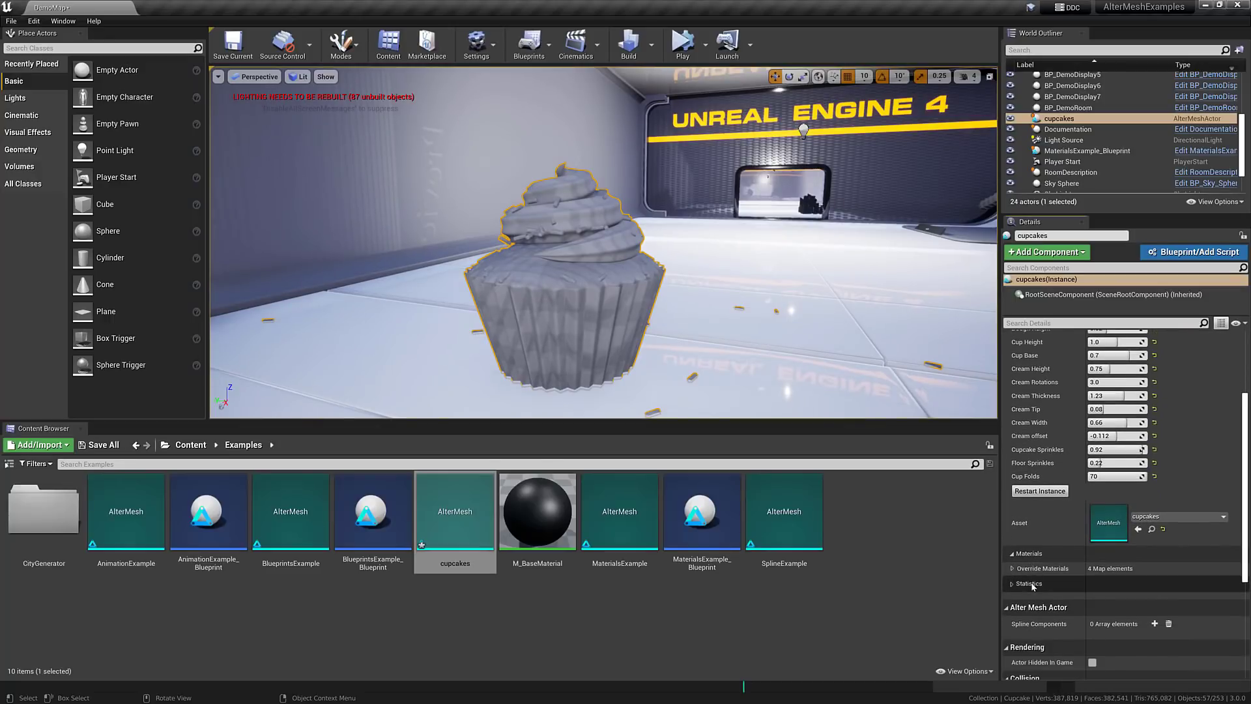
left_click(1013, 552)
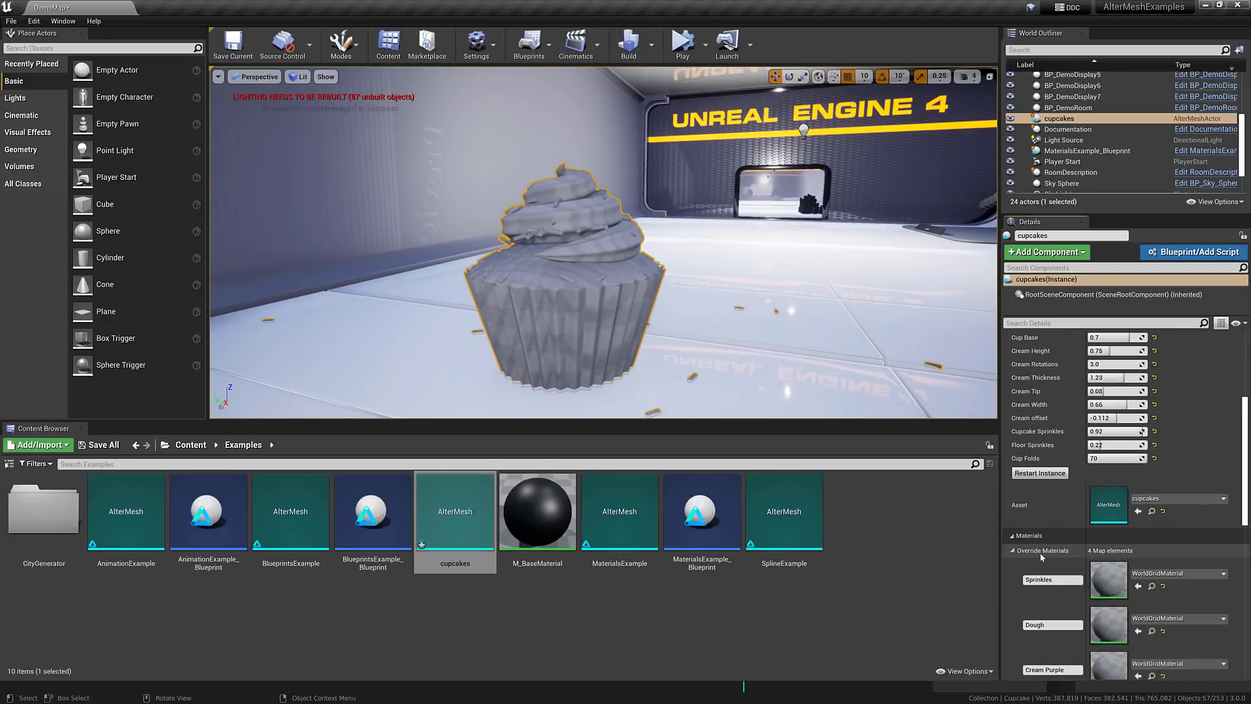
scroll(1041, 558, "down", 3)
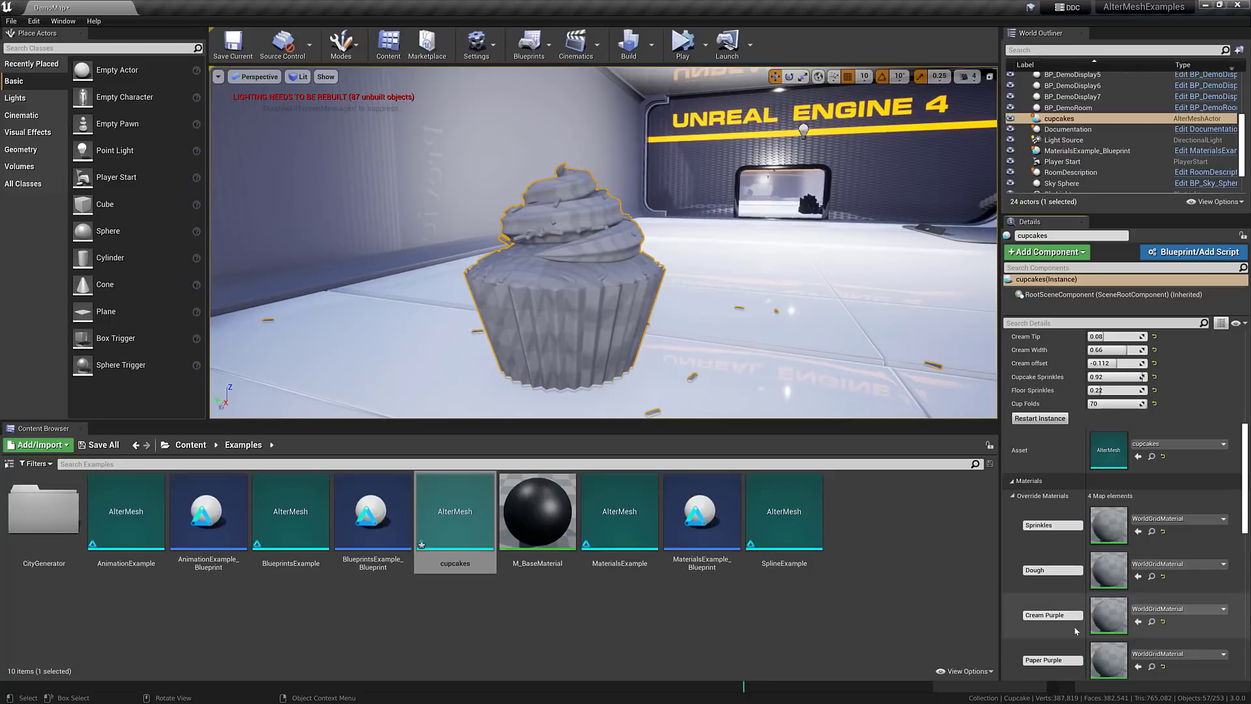
scroll(1013, 556, "down", 2)
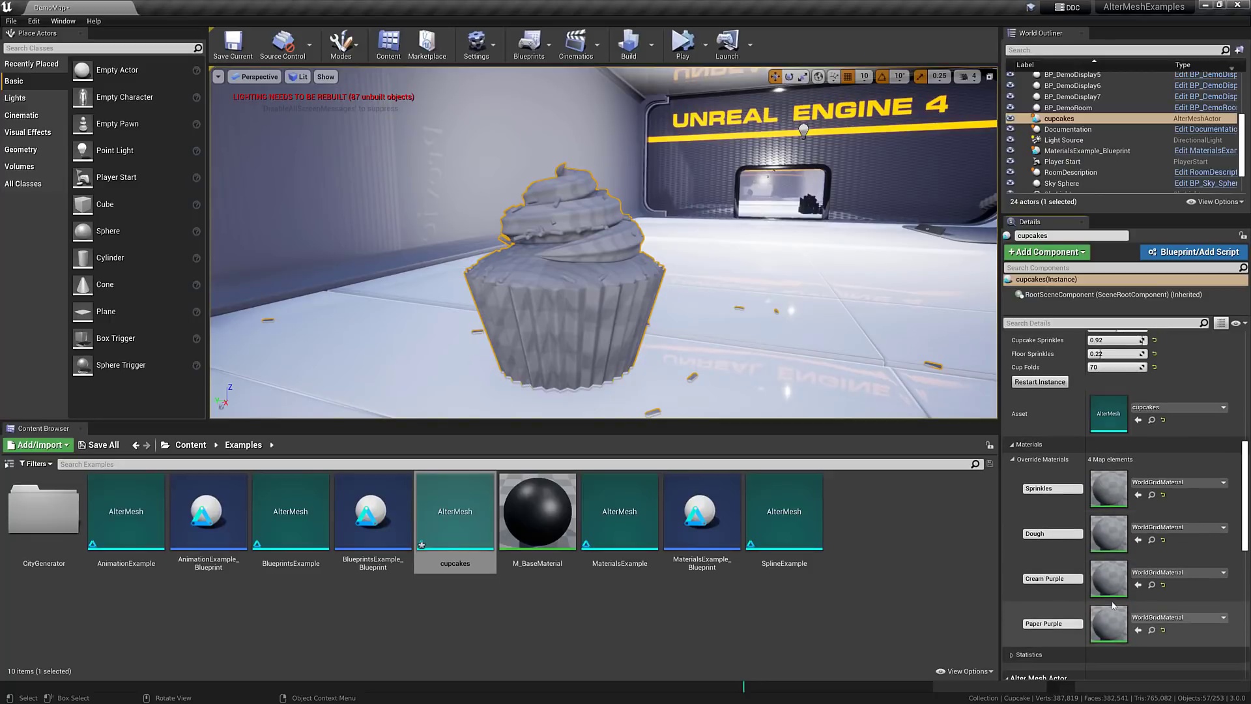
scroll(1113, 605, "up", 12)
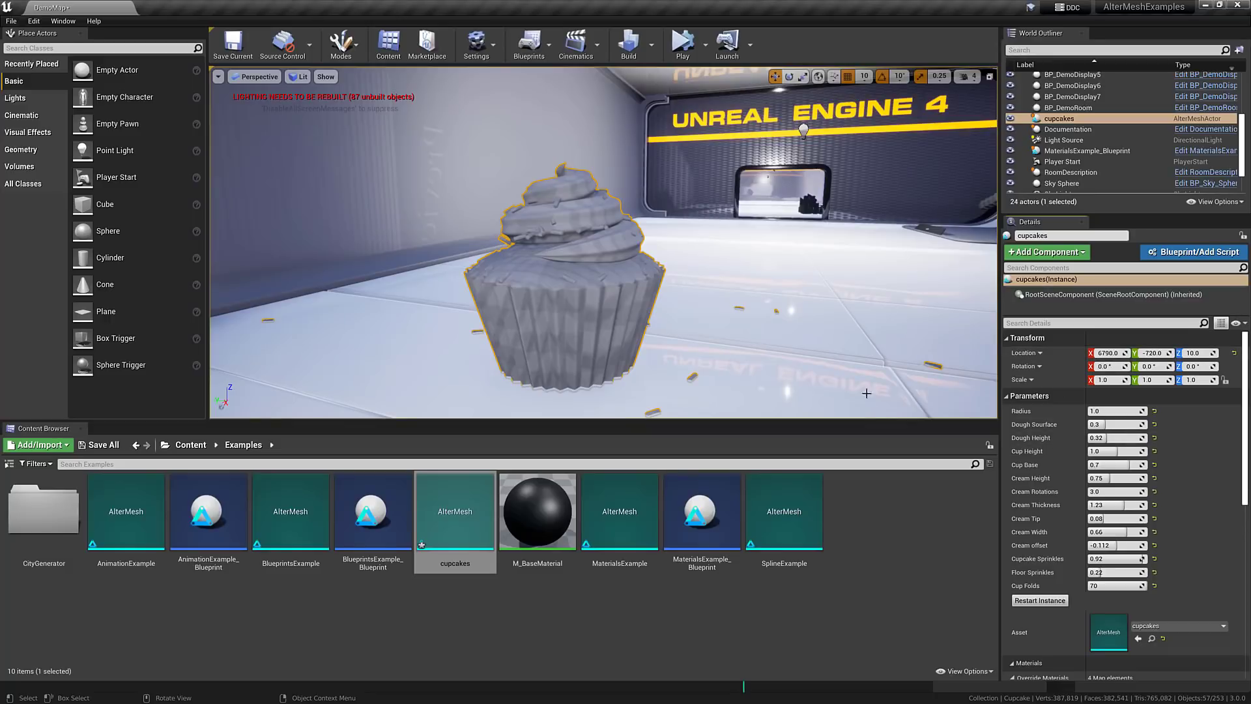
Step: Set the cupcake's Radius to about 1.1 and its Cream Width to about 0.76
mouse_move(720, 335)
right_mouse_down()
mouse_move(602, 330)
mouse_move(773, 331)
mouse_move(720, 339)
right_mouse_up()
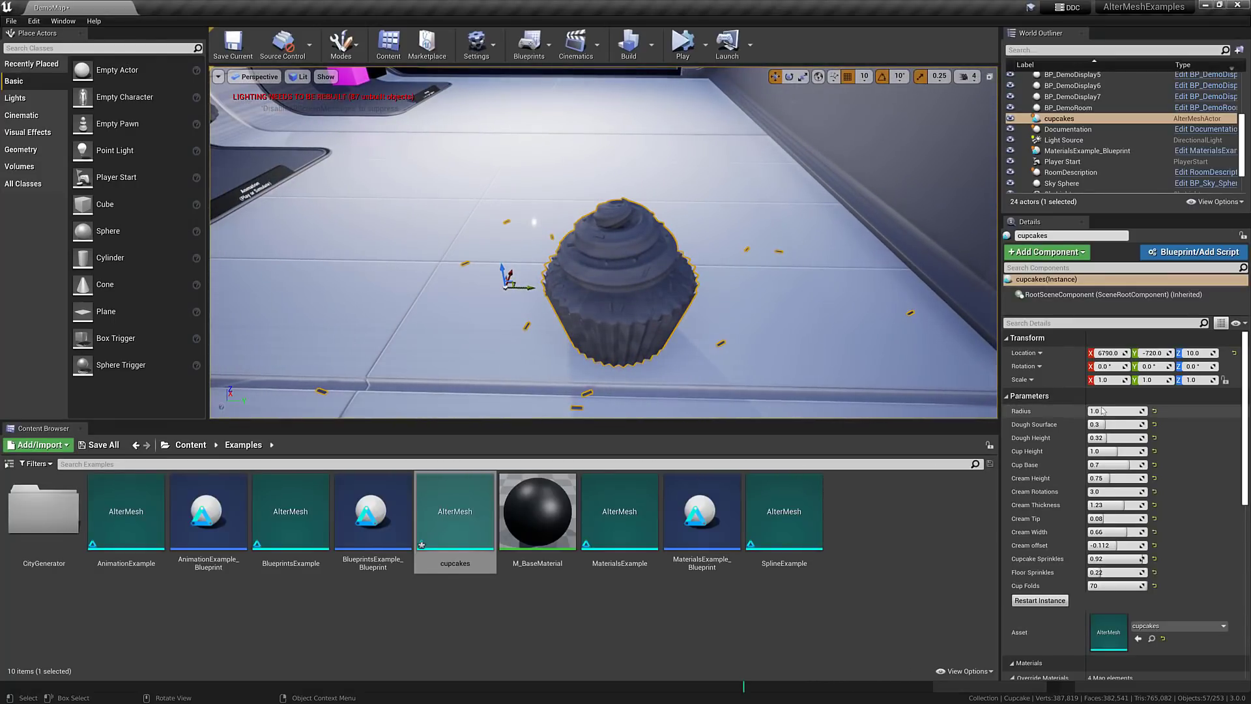
left_click_drag(1097, 411, 1116, 412)
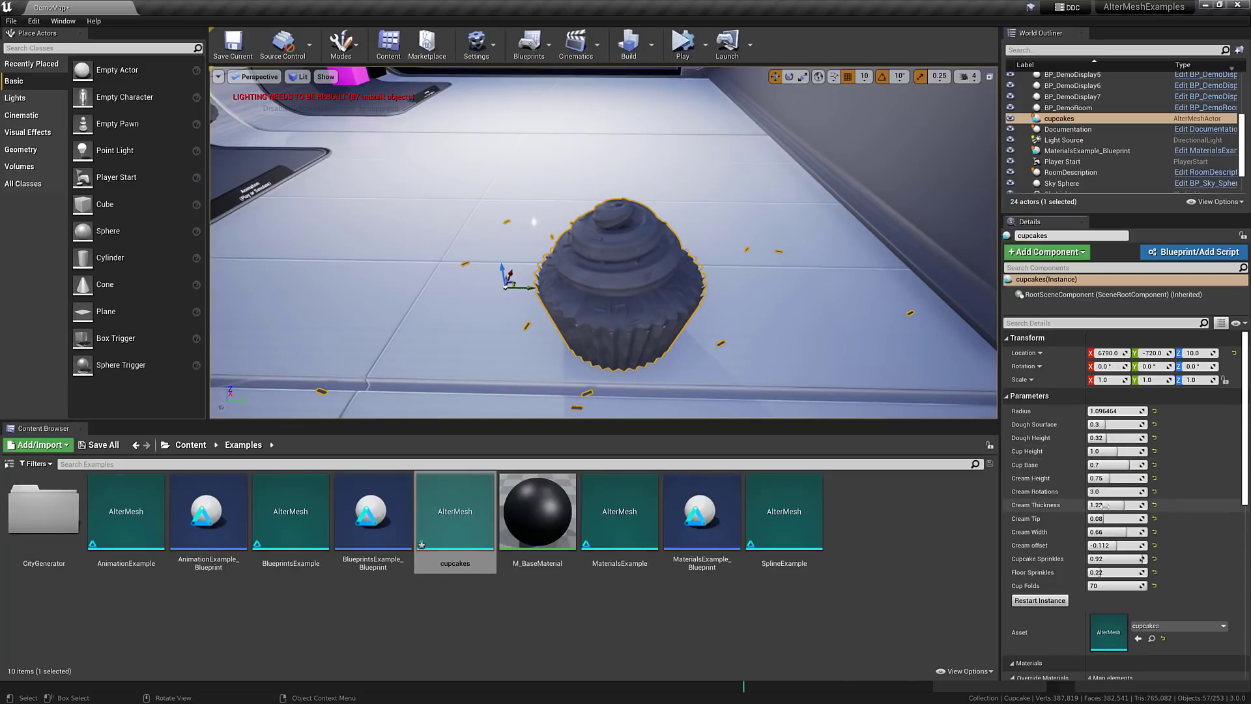
right_click_drag(815, 326, 819, 352)
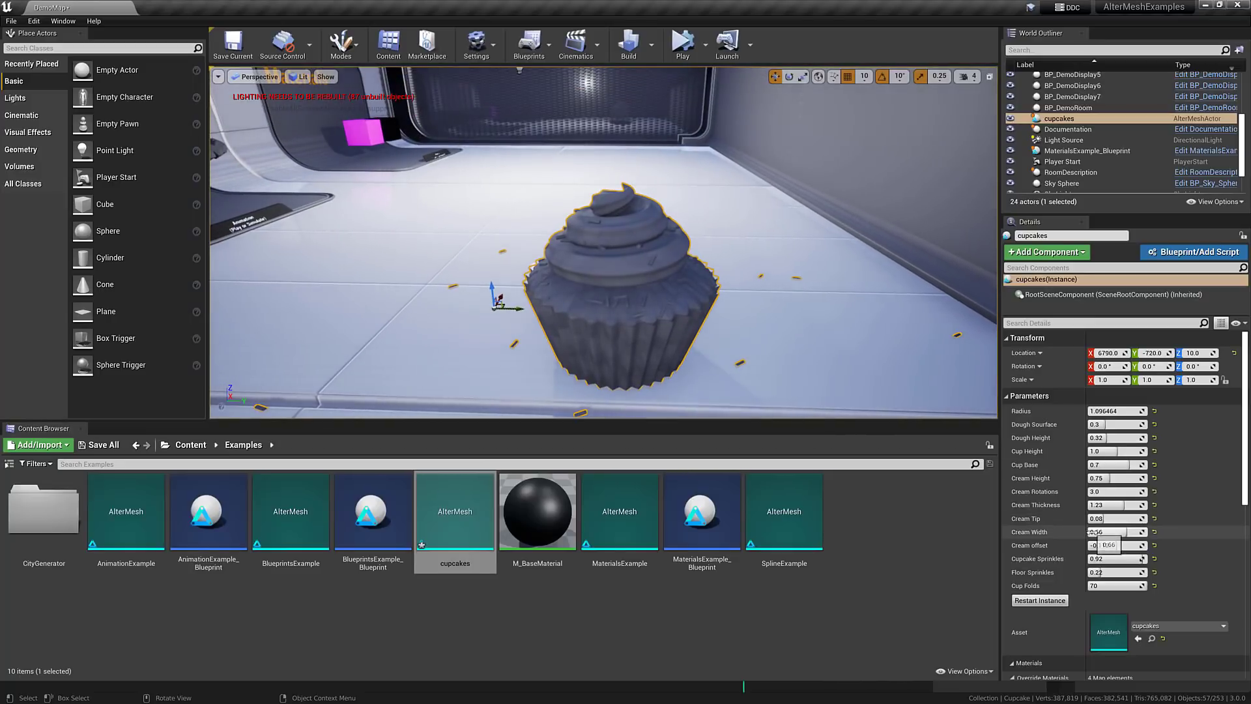
left_click_drag(1103, 533, 1110, 534)
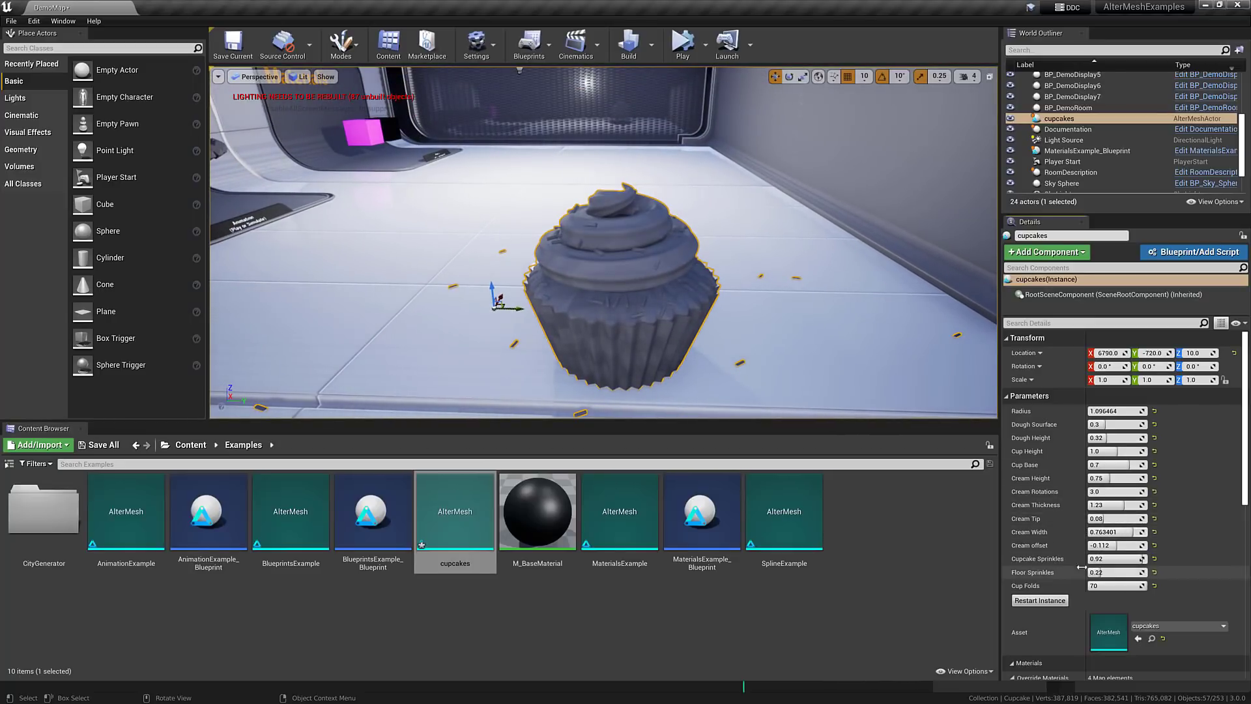
Step: Set the cupcake's Floor Sprinkles to about 0.48 and its Cup Folds to 58
left_click_drag(1093, 573, 1101, 572)
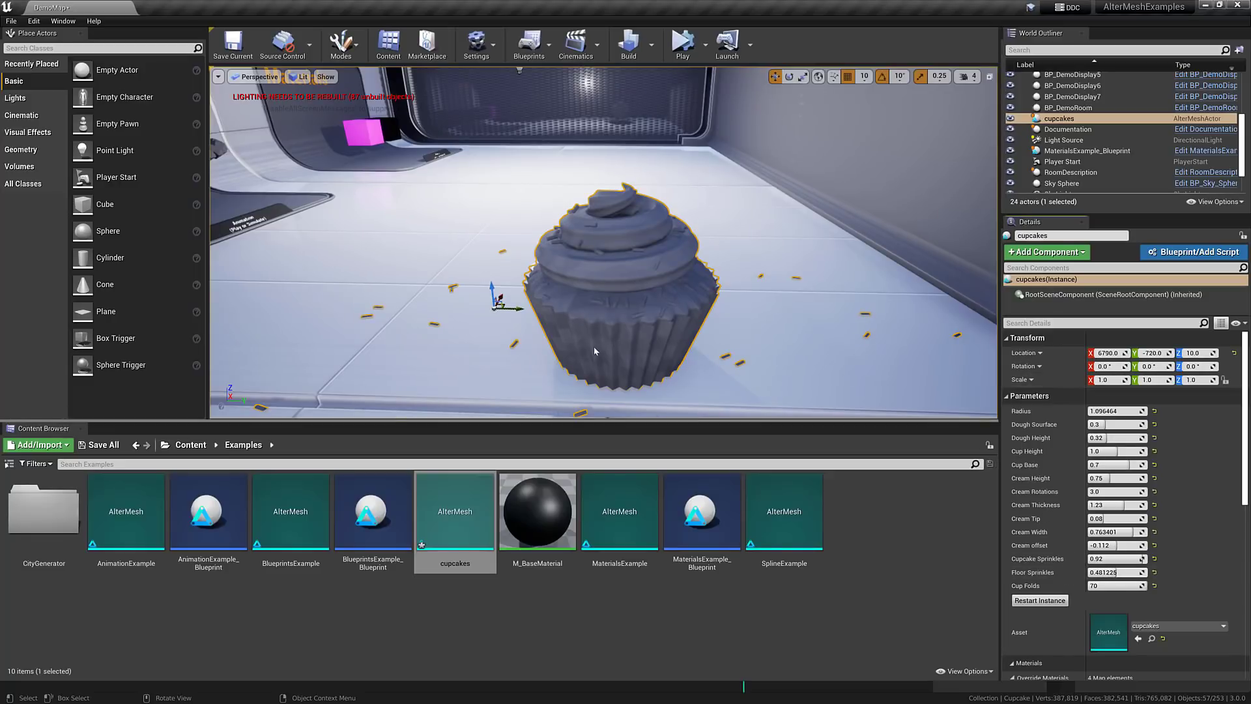
left_click_drag(1130, 586, 1120, 586)
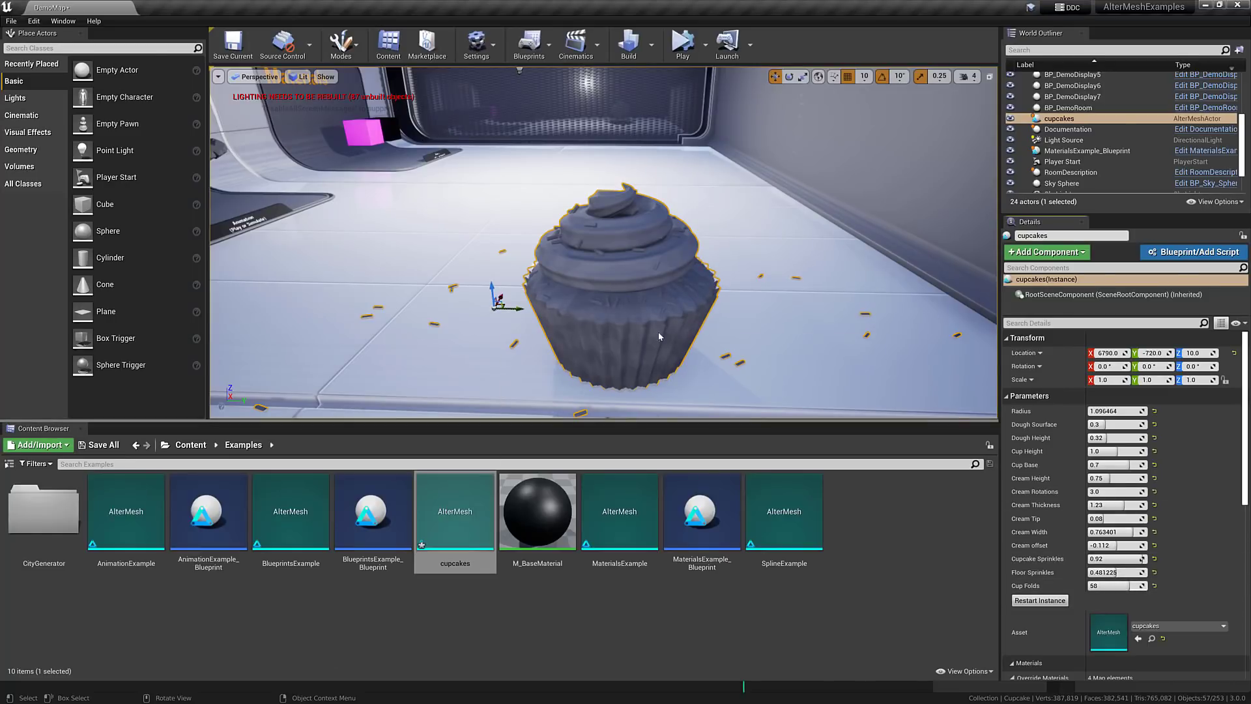
middle_click_drag(740, 259, 764, 251)
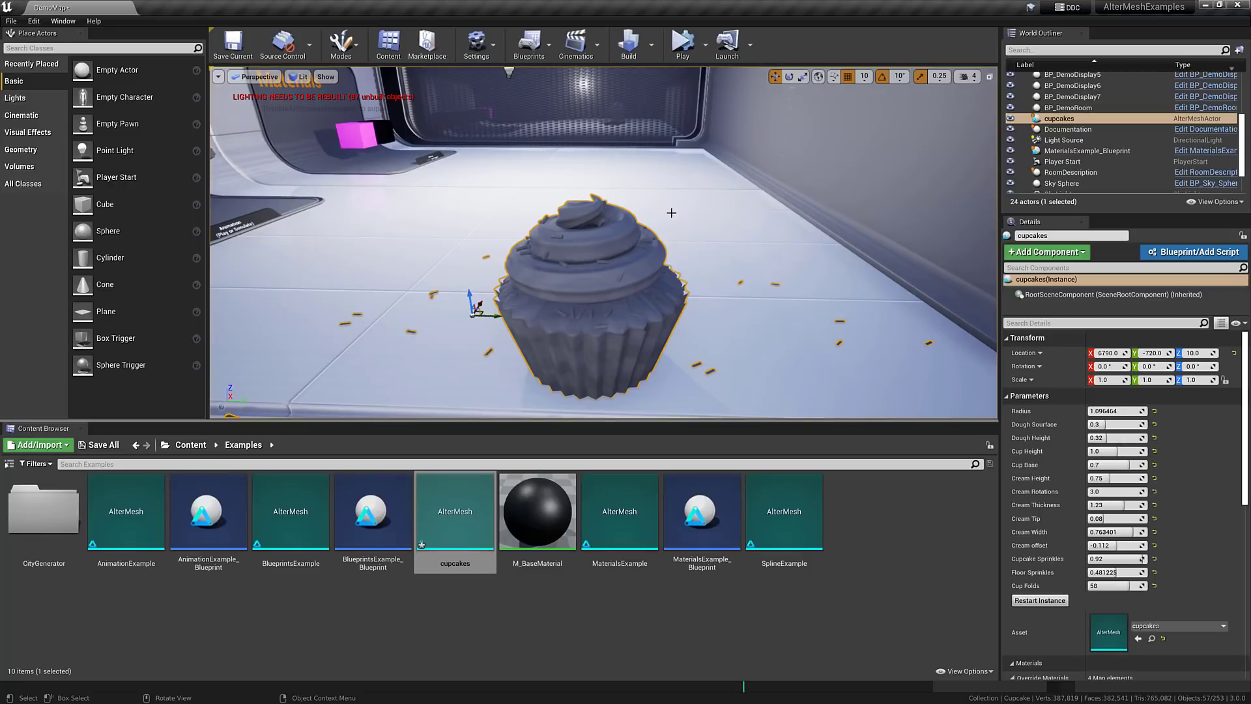
right_click_drag(671, 213, 664, 194)
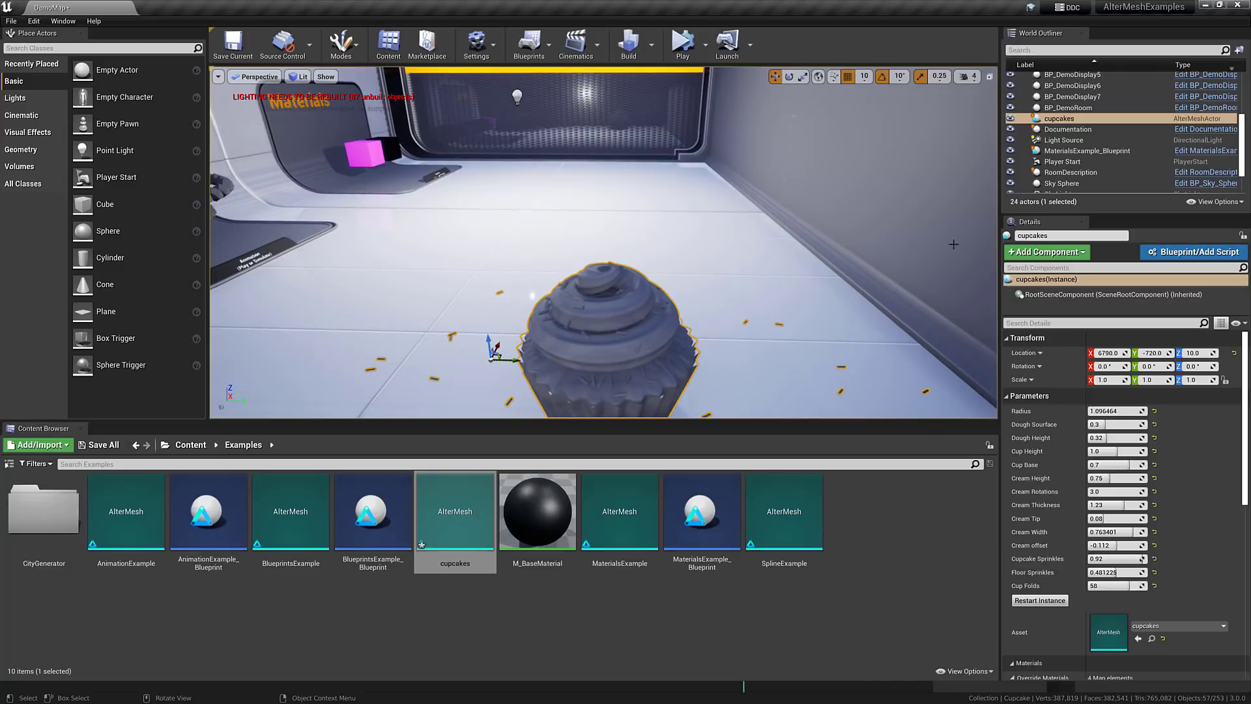
Step: Select the AM_CityGenerator actor and set its Size to about 4.15 in Y and 0.77 in Z
right_click_drag(741, 230, 867, 192)
key("w")
left_click(741, 229)
scroll(704, 255, "down", 6)
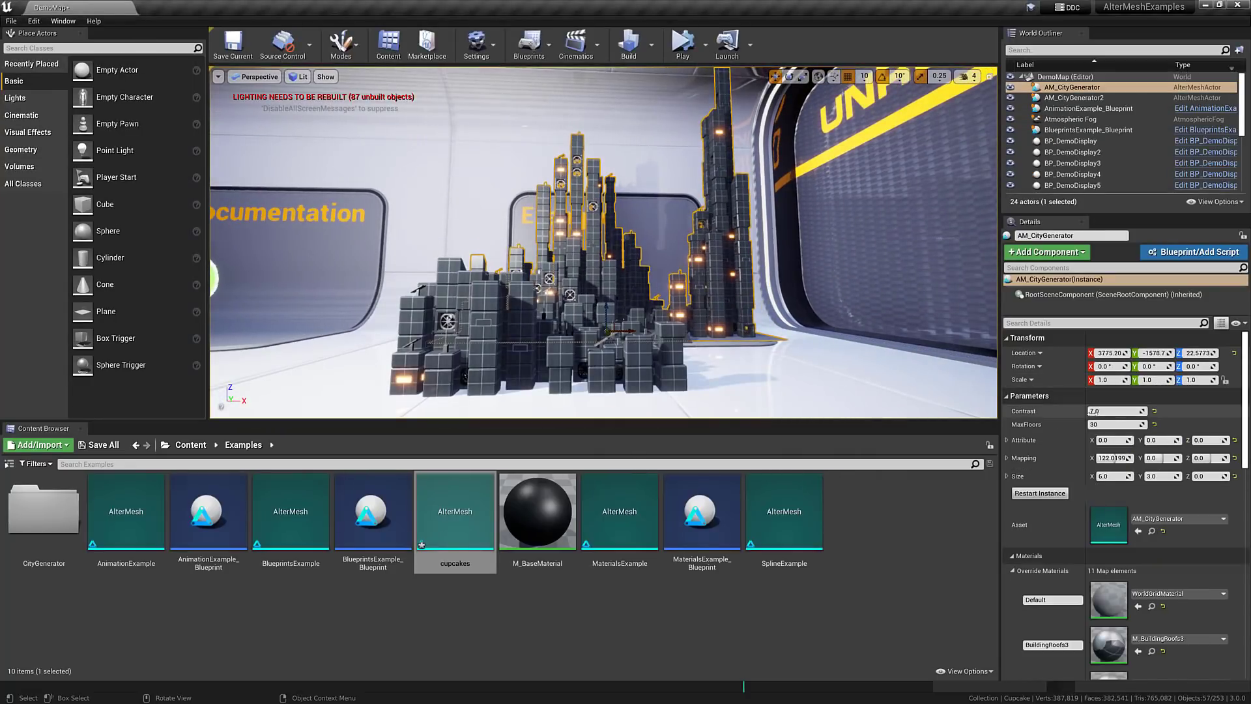
left_click_drag(1165, 476, 1220, 477)
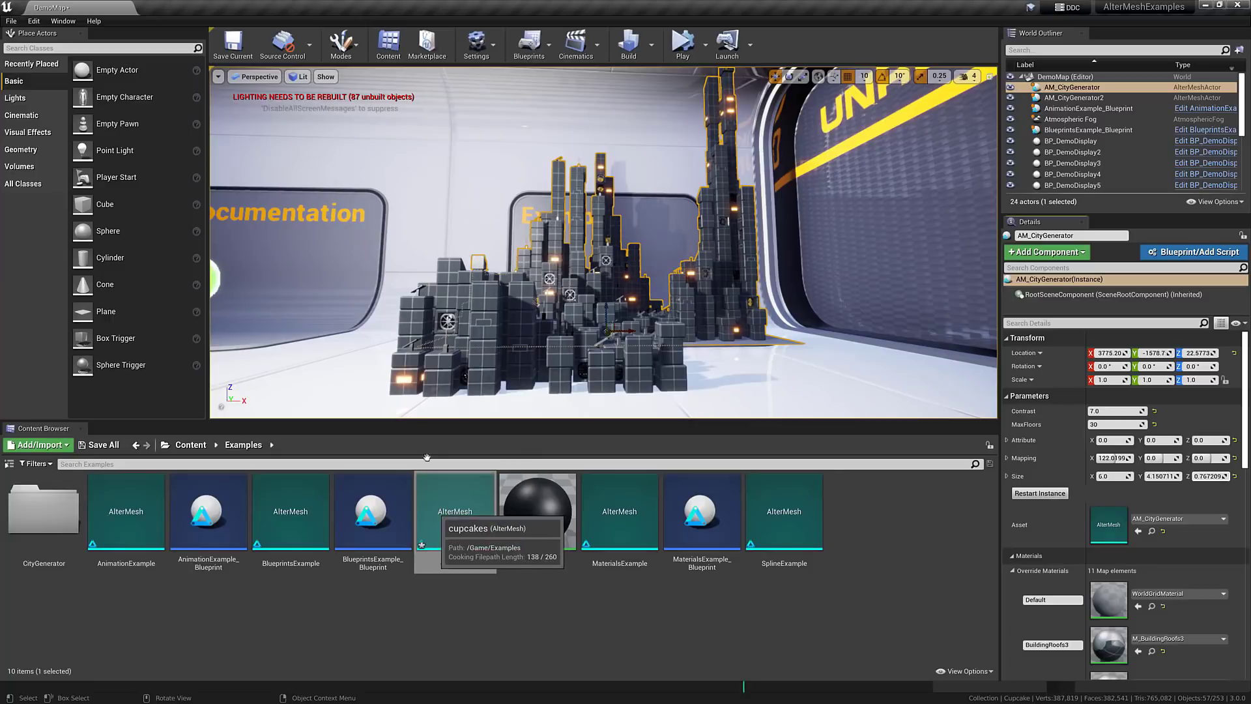
Step: Place a second cupcakes AlterMesh on the floor in front of the Documentation display
right_click_drag(417, 312, 375, 329)
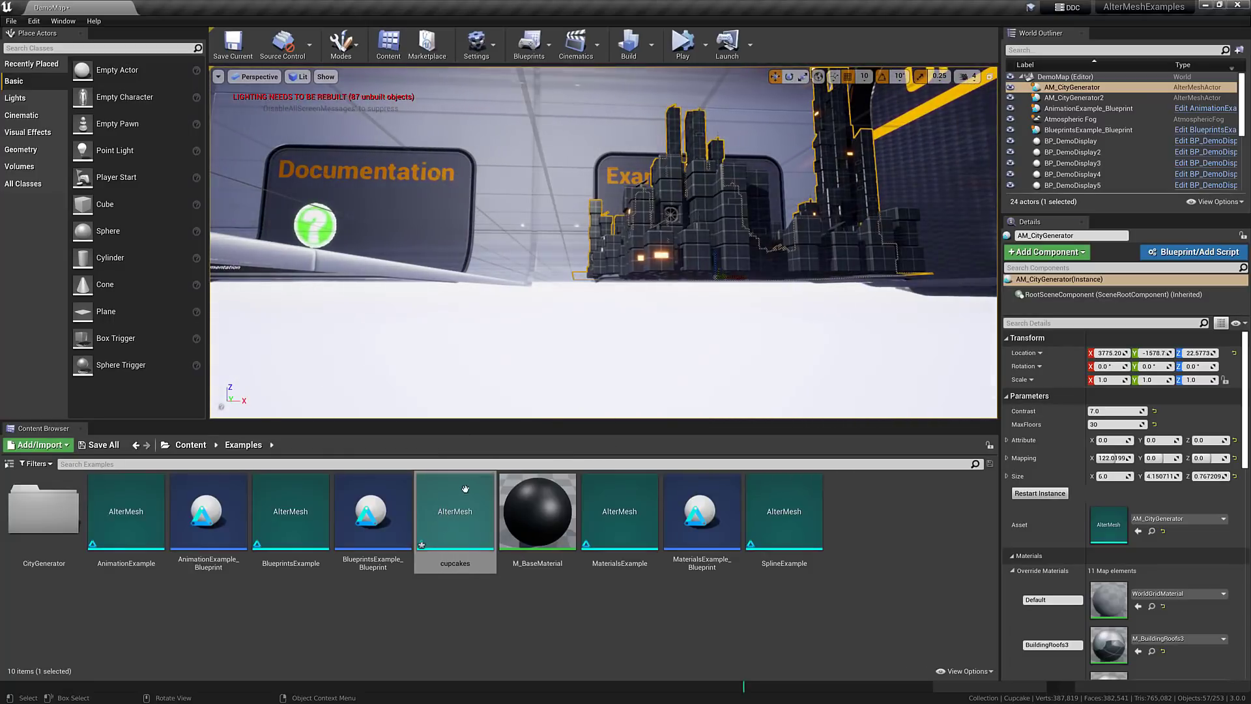
left_click_drag(455, 515, 477, 301)
scroll(653, 319, "down", 2)
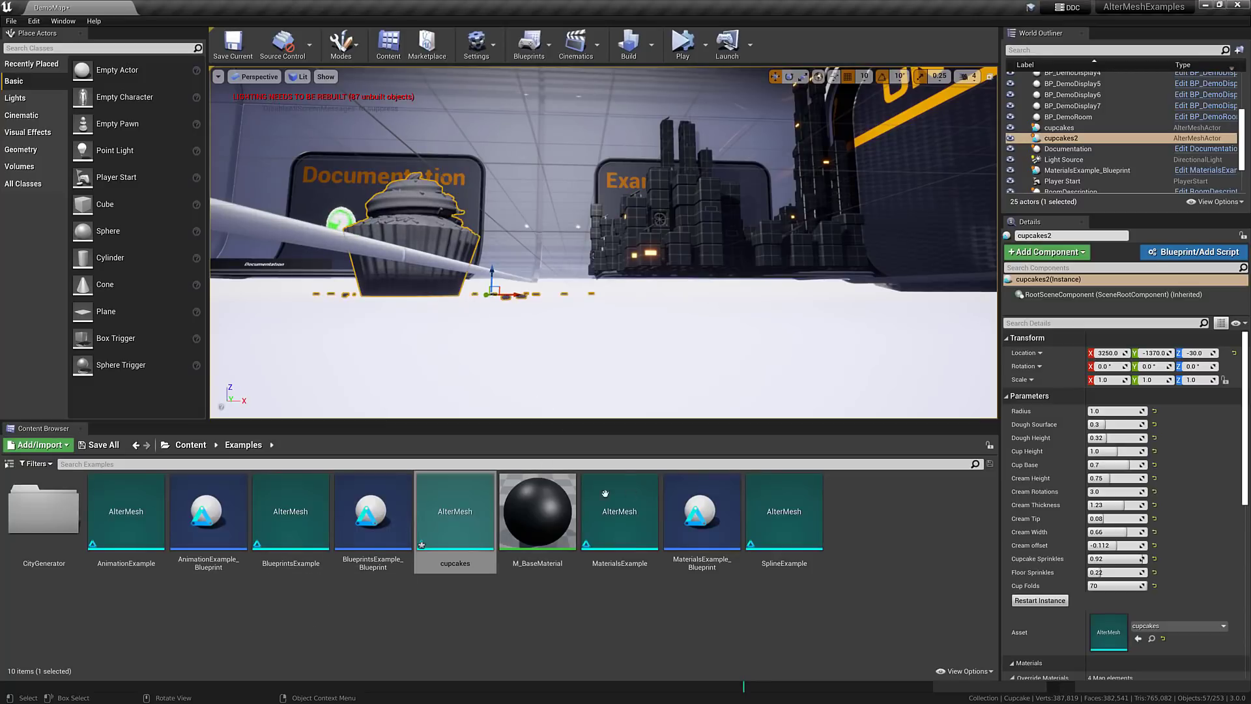
Step: Add another AM_CityGenerator from the CityGenerator folder to the level and move it beside the cupcake at X 2810
double_click(69, 525)
left_click_drag(69, 524, 648, 315)
key("f")
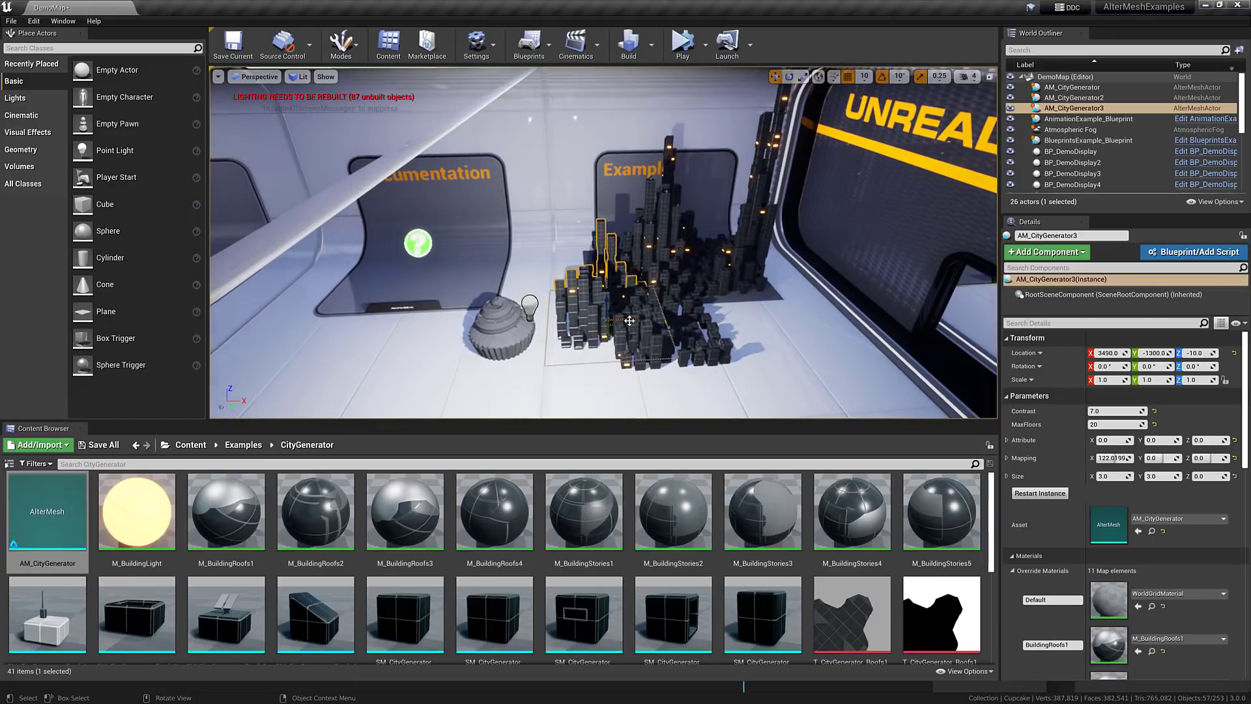
left_click_drag(577, 322, 501, 301)
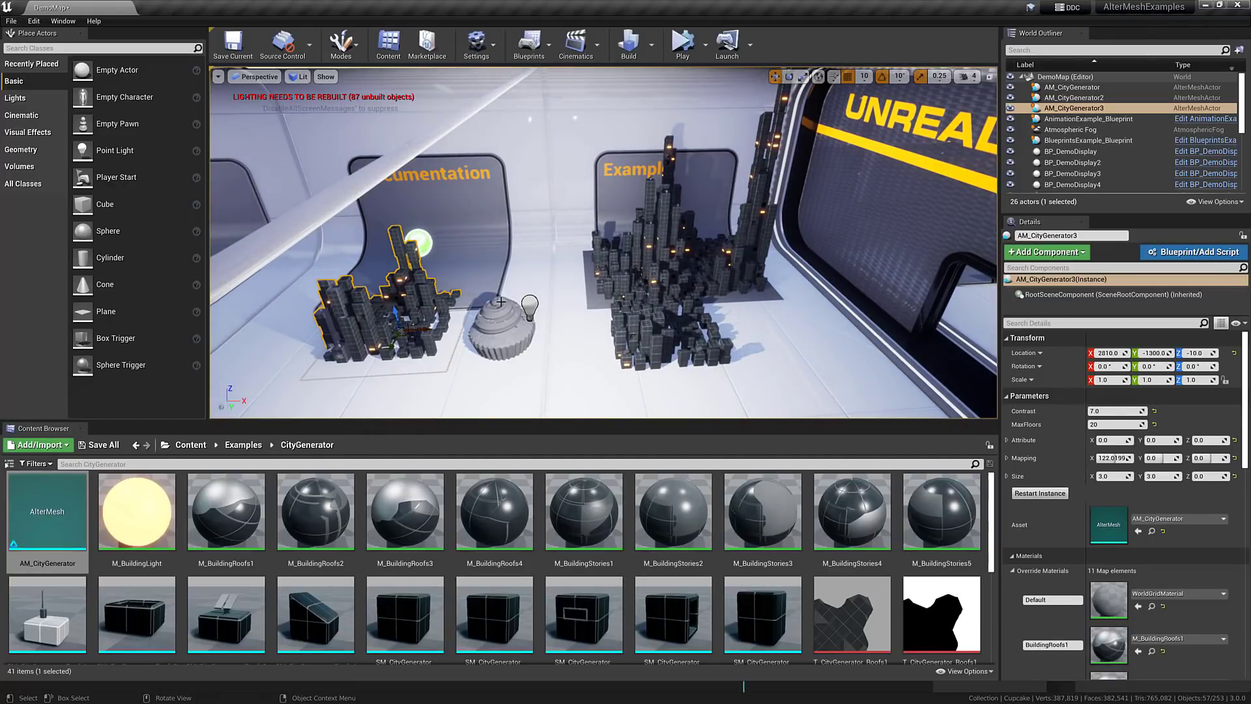
Step: Switch to Blender and view all three cupcakes together from farther away
key("alt+Tab")
key("alt+Tab")
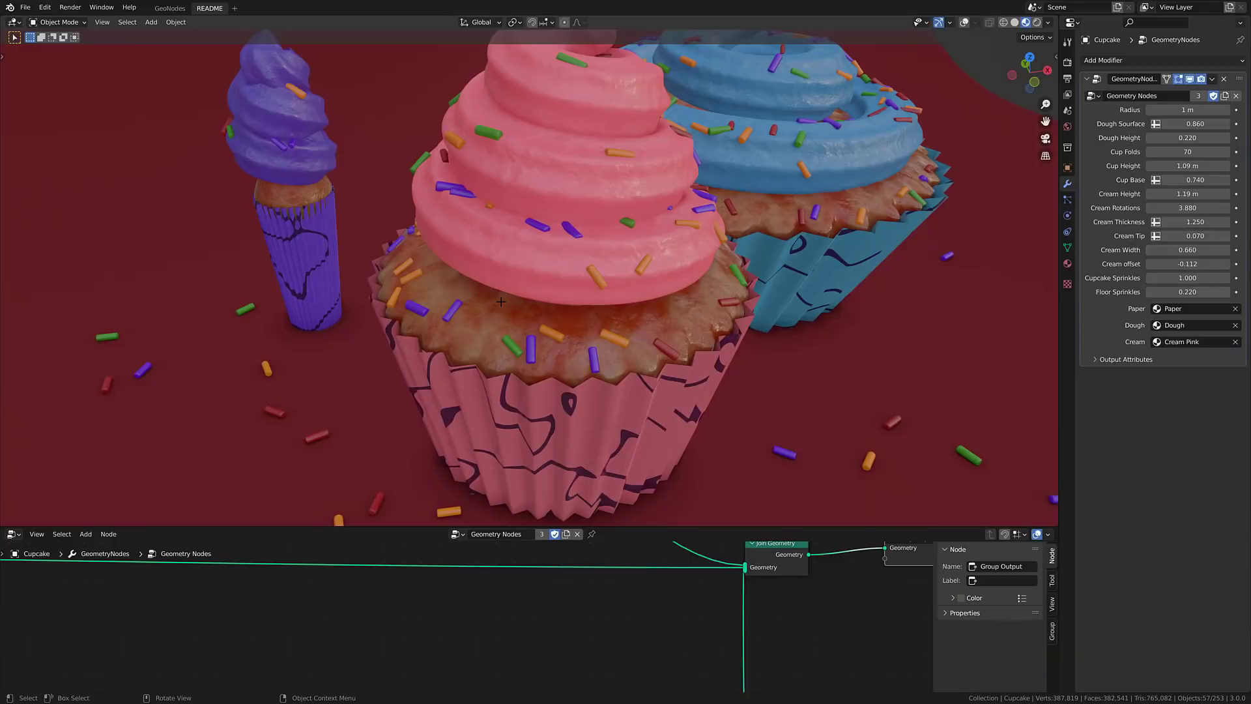
middle_click_drag(556, 206, 696, 249)
scroll(587, 203, "down", 6)
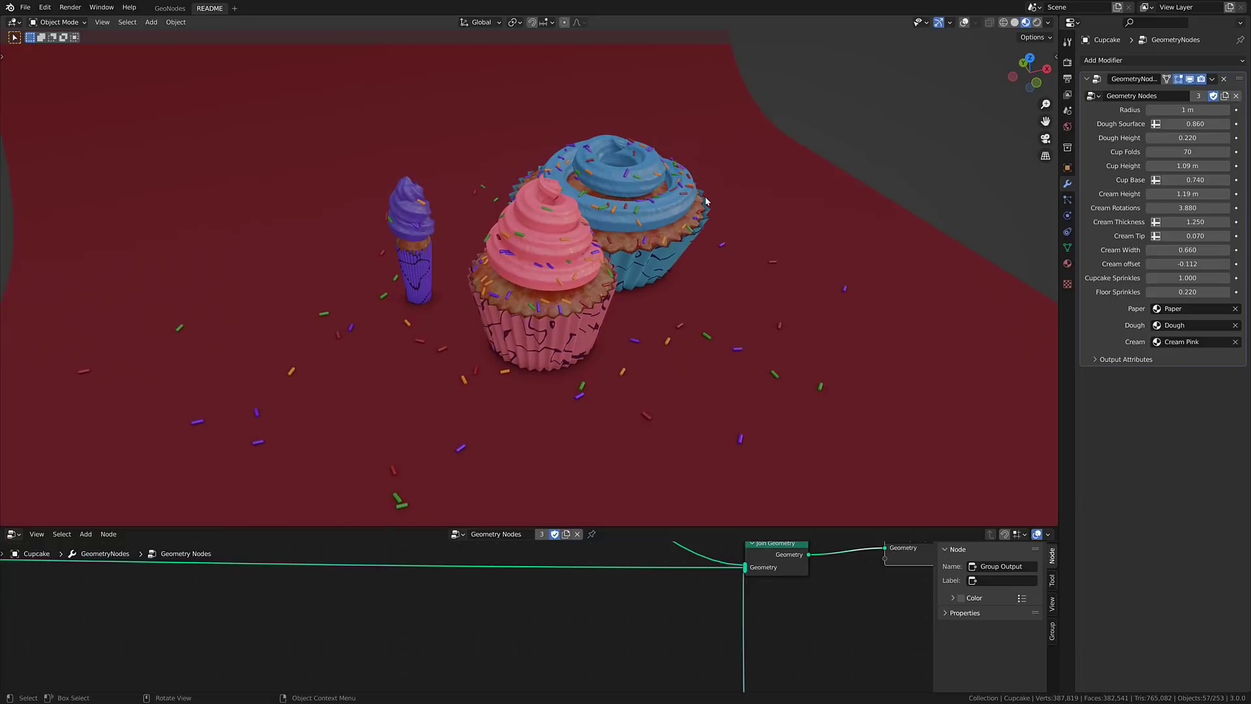
Step: Enlarge the node editor, examine the cupcake's complete Geometry Nodes tree and browse the available node trees
middle_click_drag(557, 554, 993, 703)
scroll(492, 603, "down", 1)
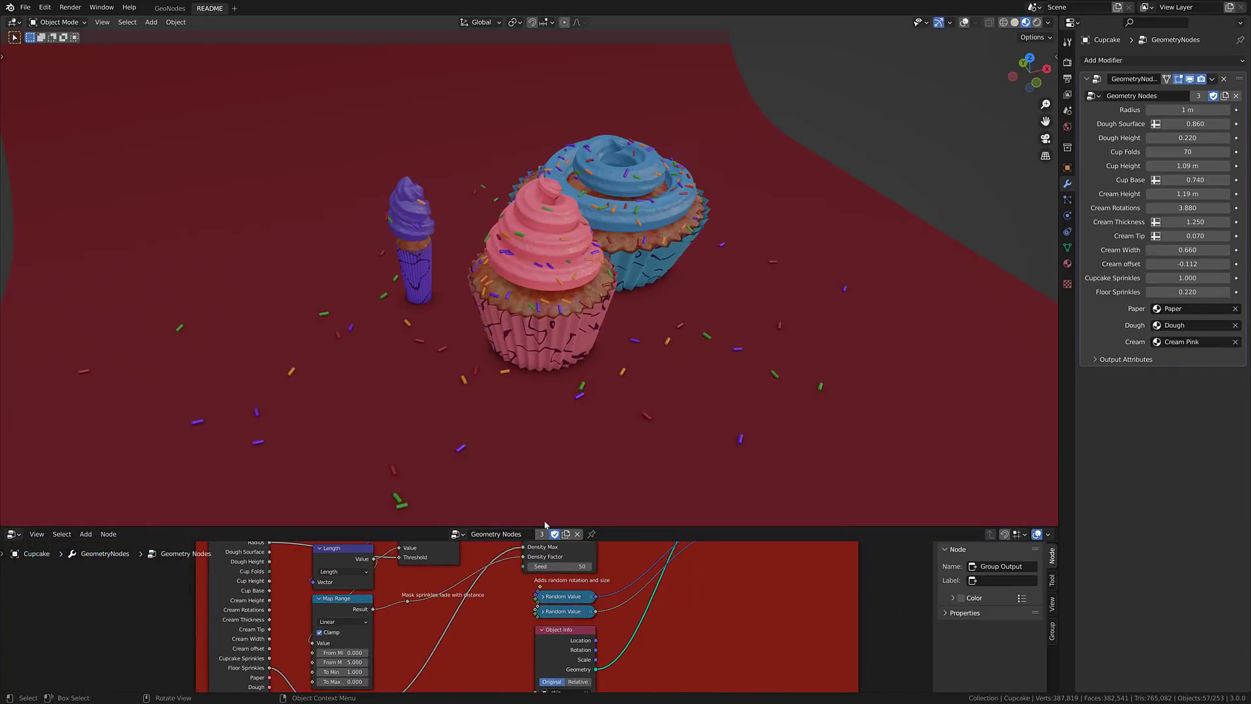
left_click_drag(544, 526, 545, 197)
middle_click_drag(525, 401, 585, 525)
scroll(586, 515, "down", 8)
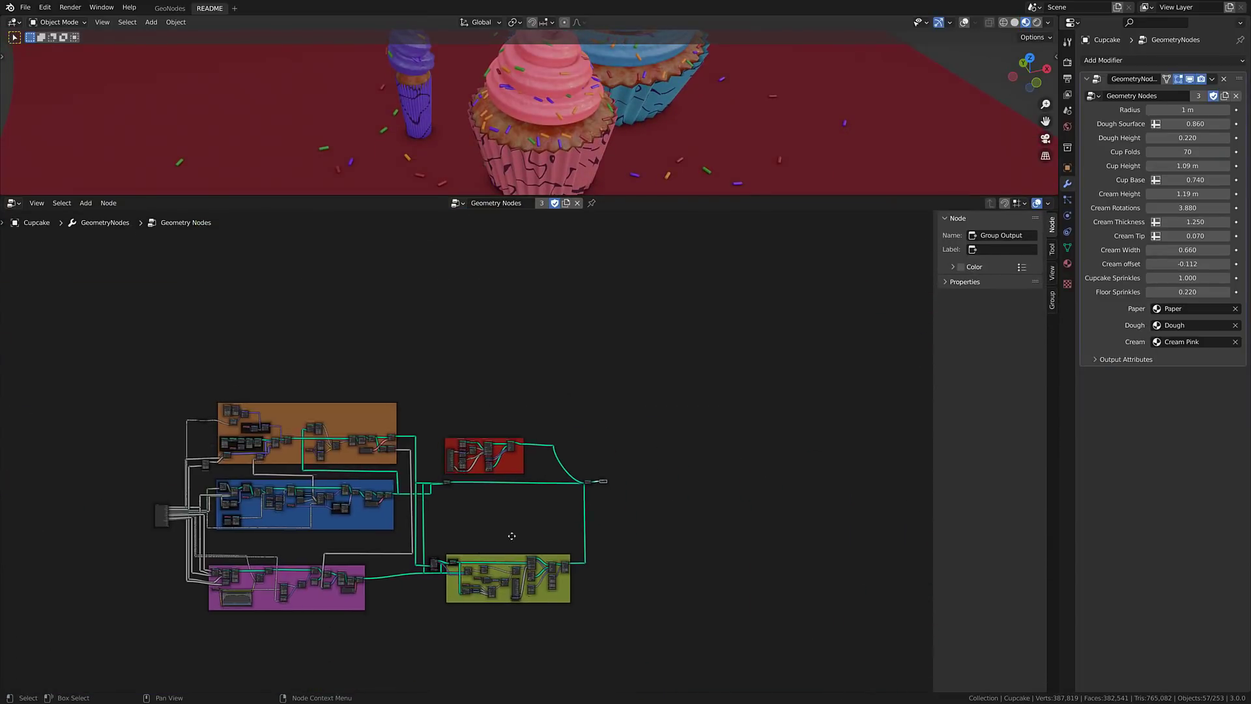
middle_click_drag(508, 533, 701, 506)
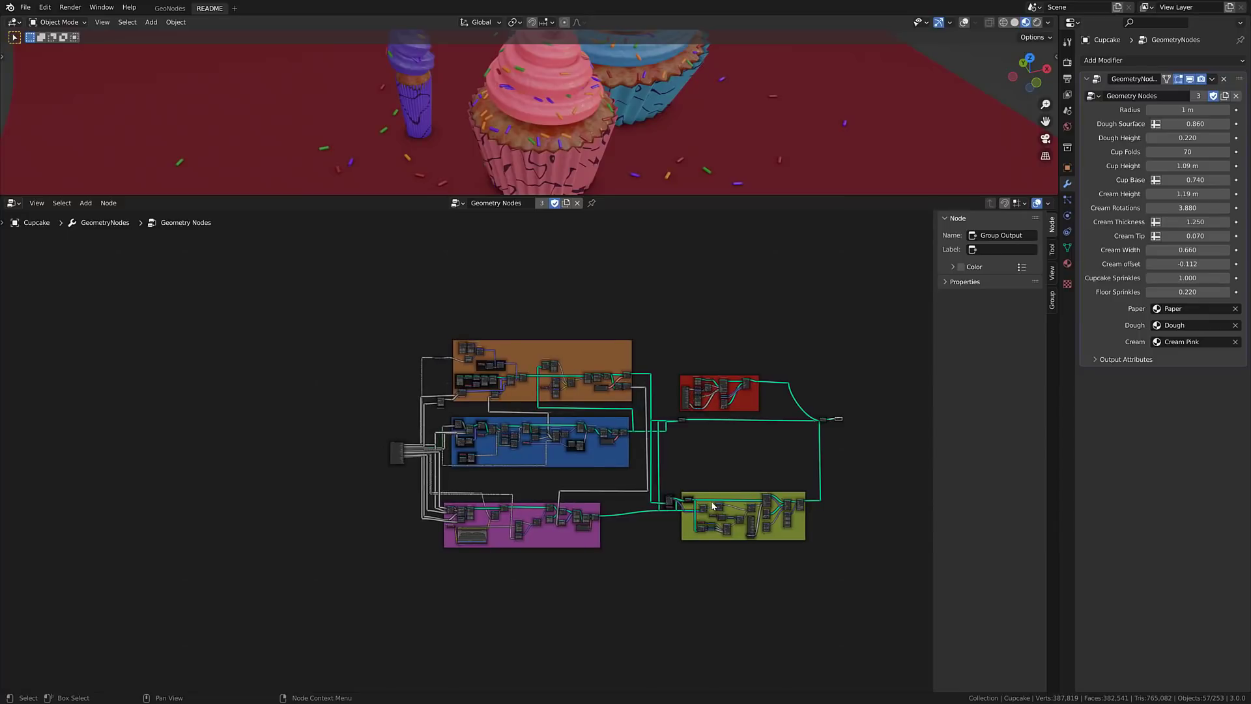
left_click(457, 203)
left_click(471, 221)
Step: Switch to the browser and show the AlterMesh website in full screen
key("alt+Tab")
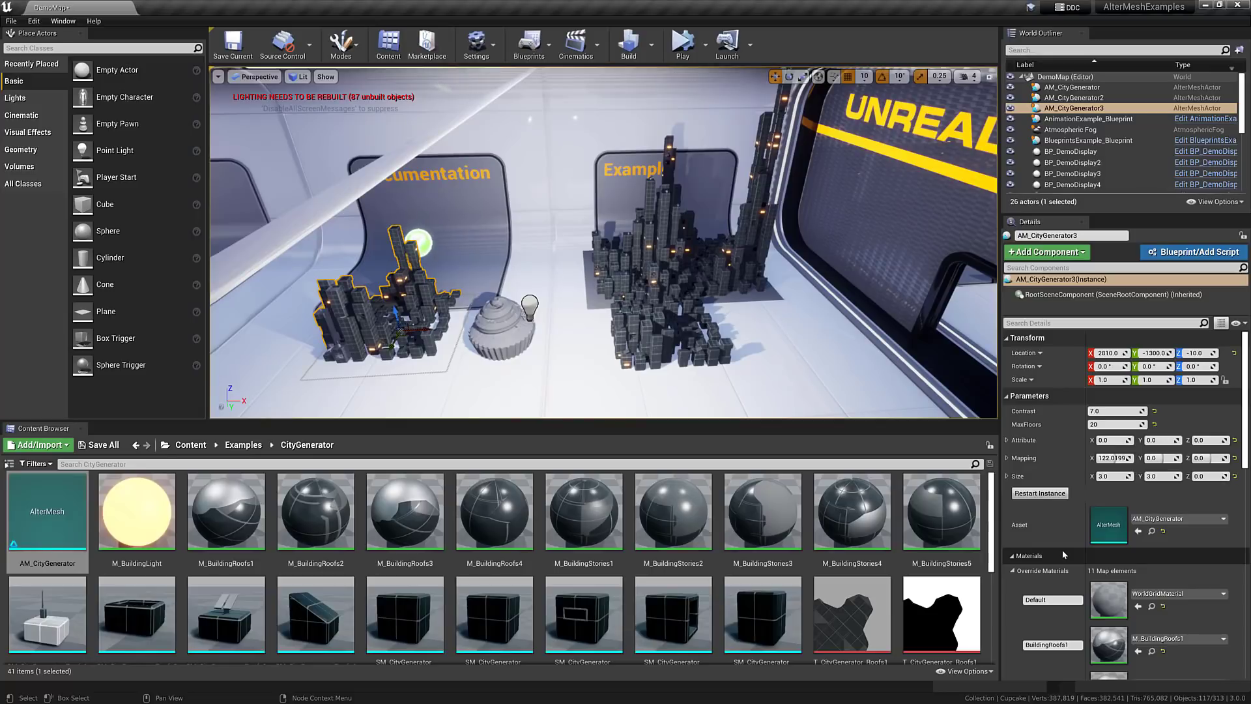
key("alt+Tab")
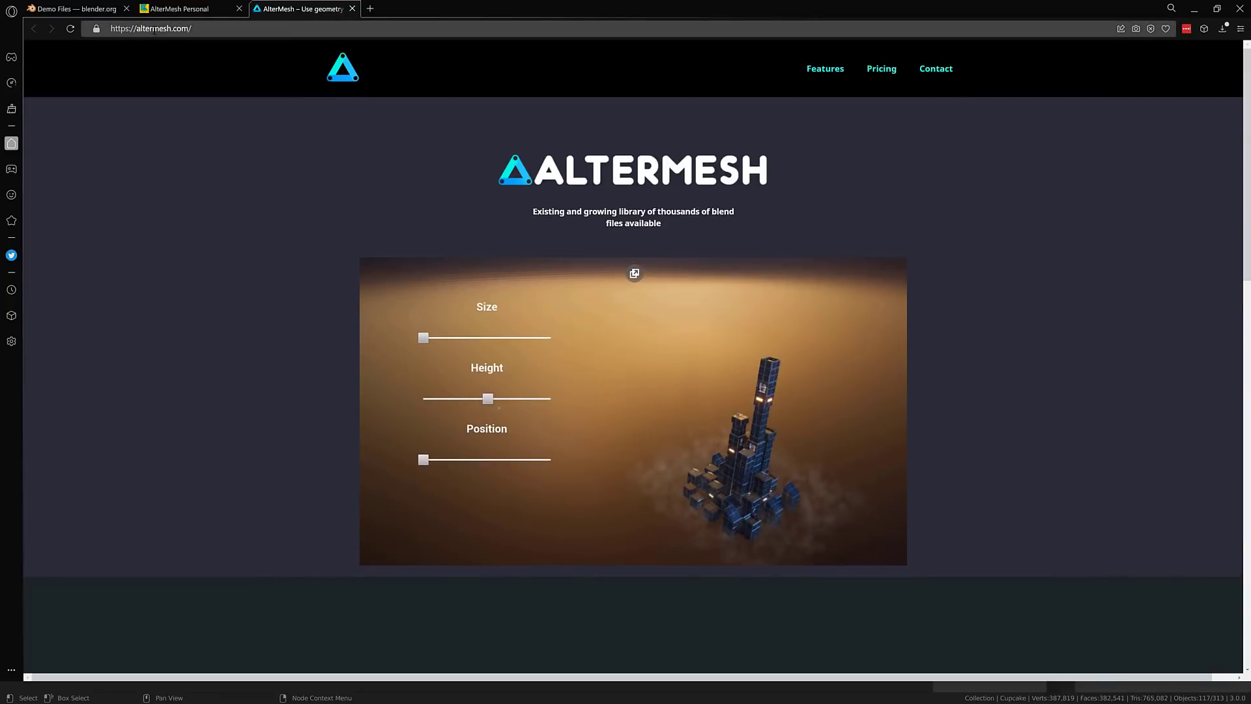
key("F11")
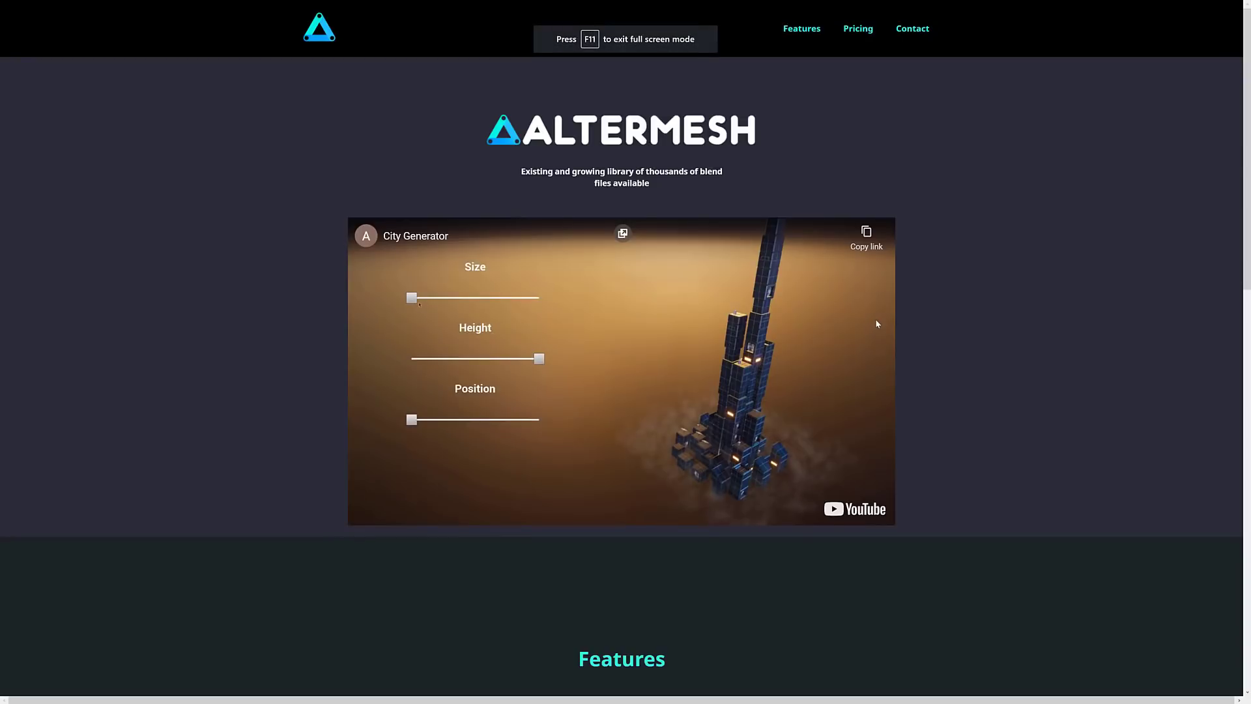